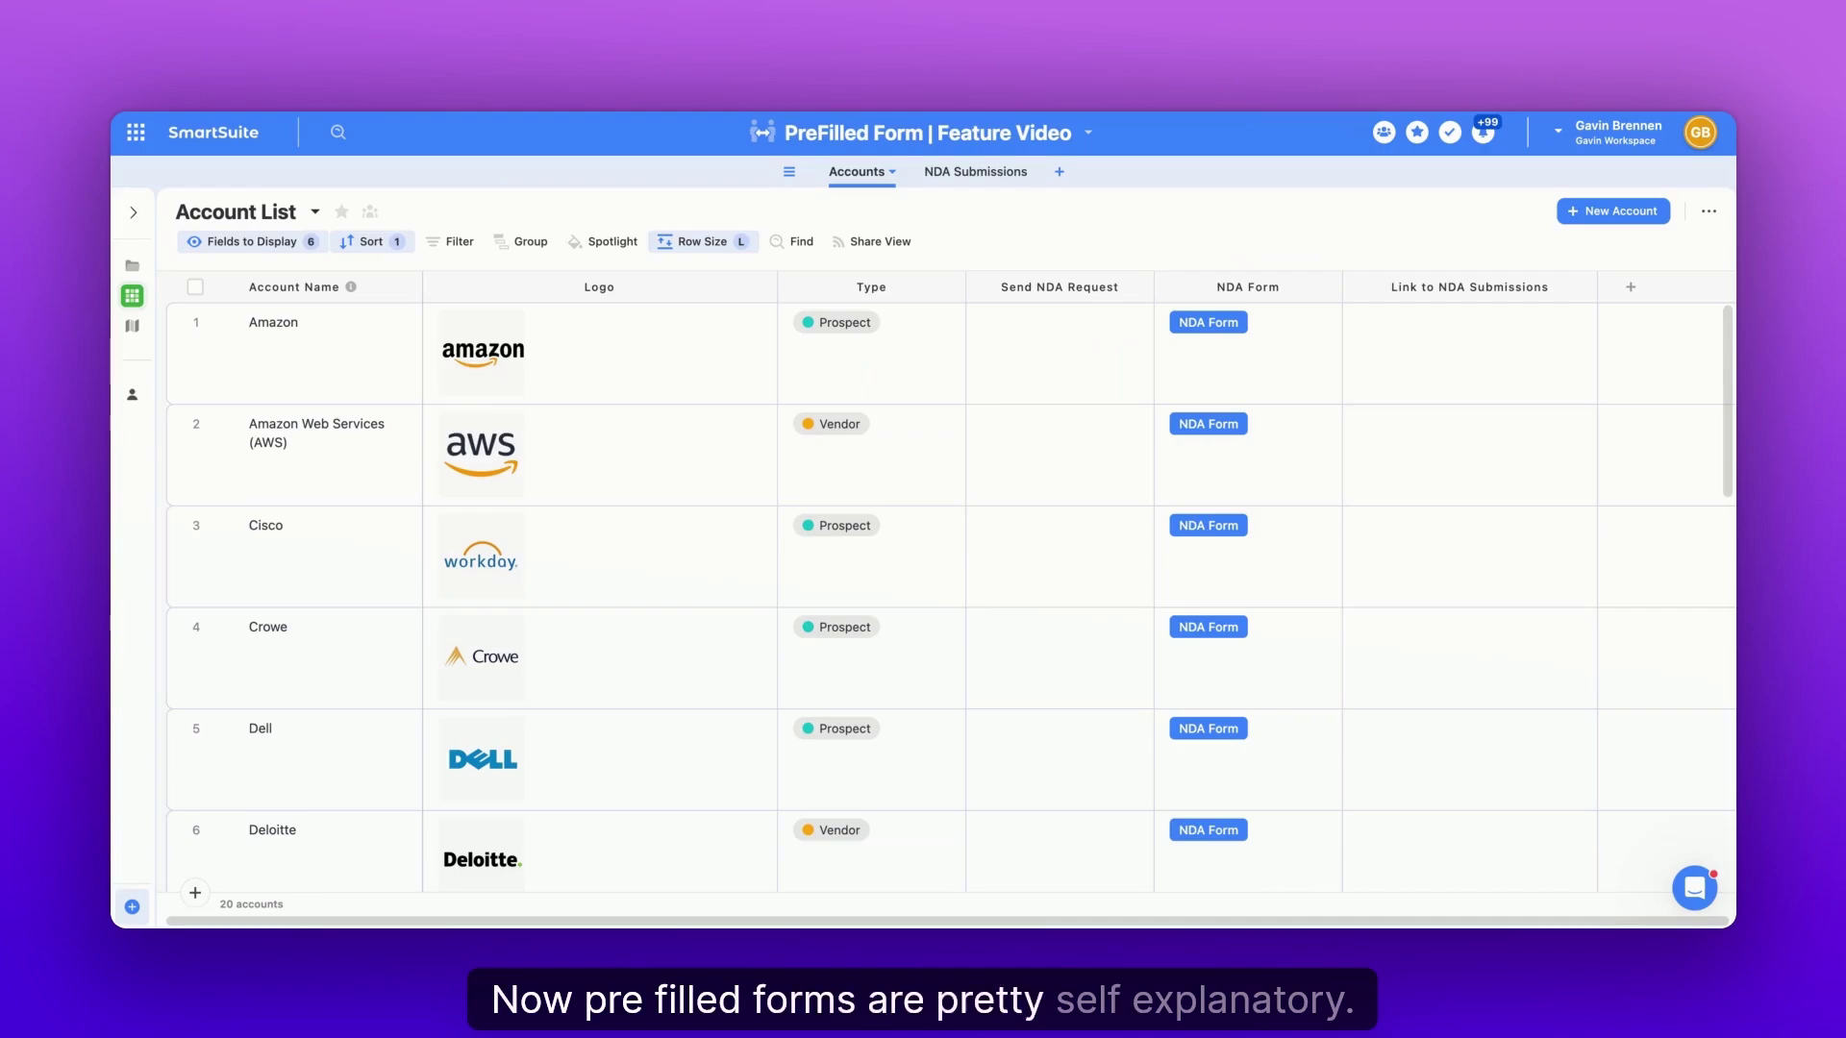
Glance at the NDA Request form, then return to the Account List and check the AWS and Amazon Type cells.
left_click(975, 172)
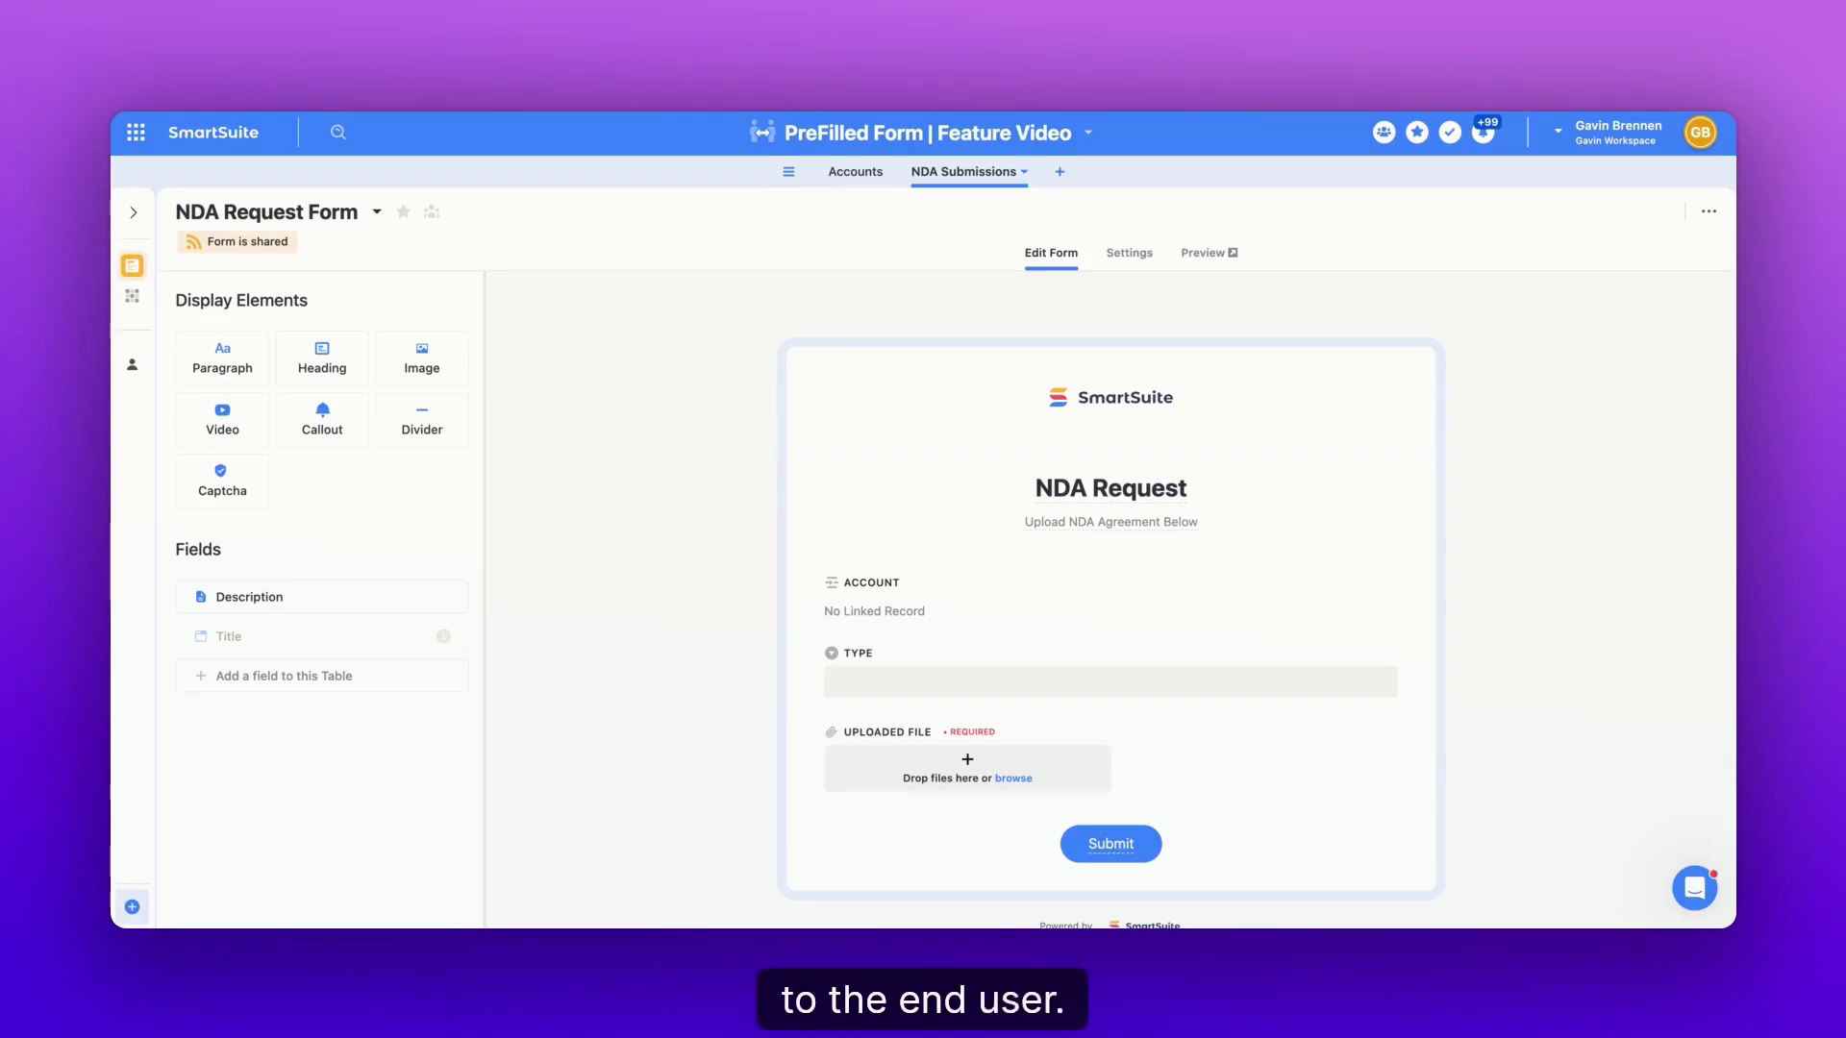
left_click(855, 172)
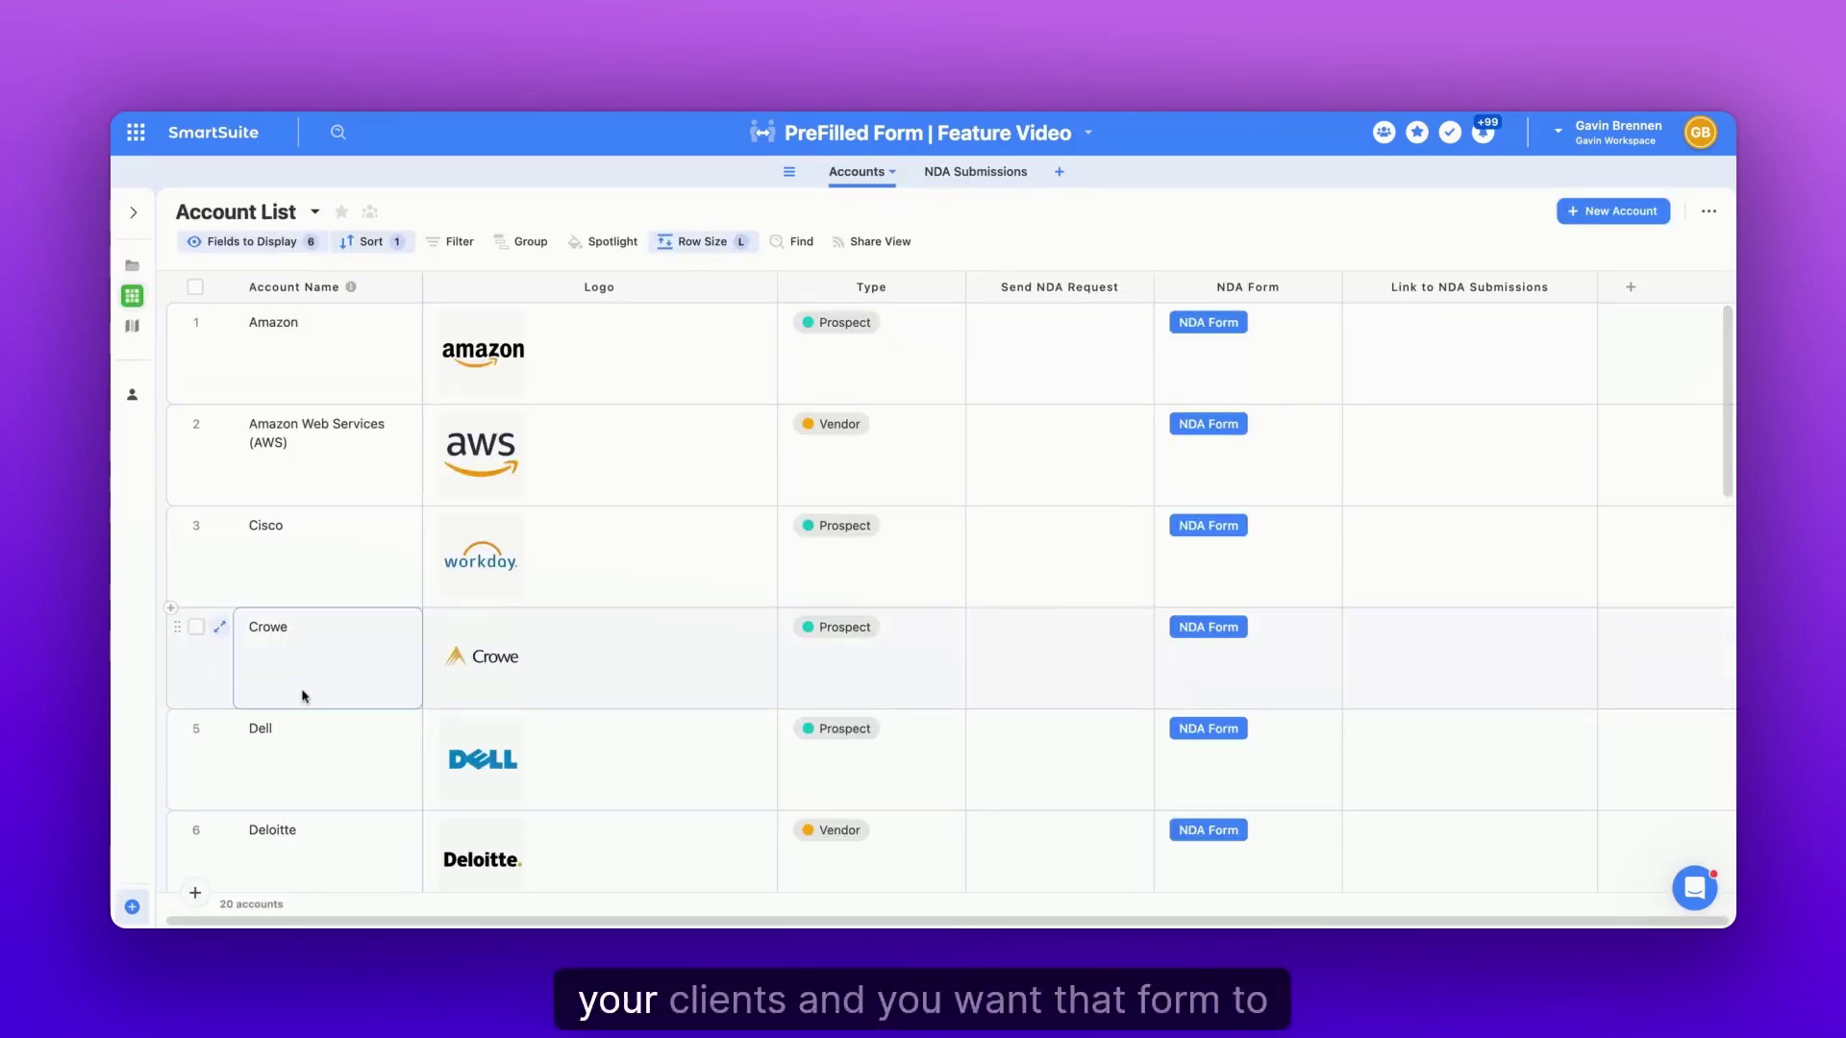
left_click(958, 426)
left_click(938, 375)
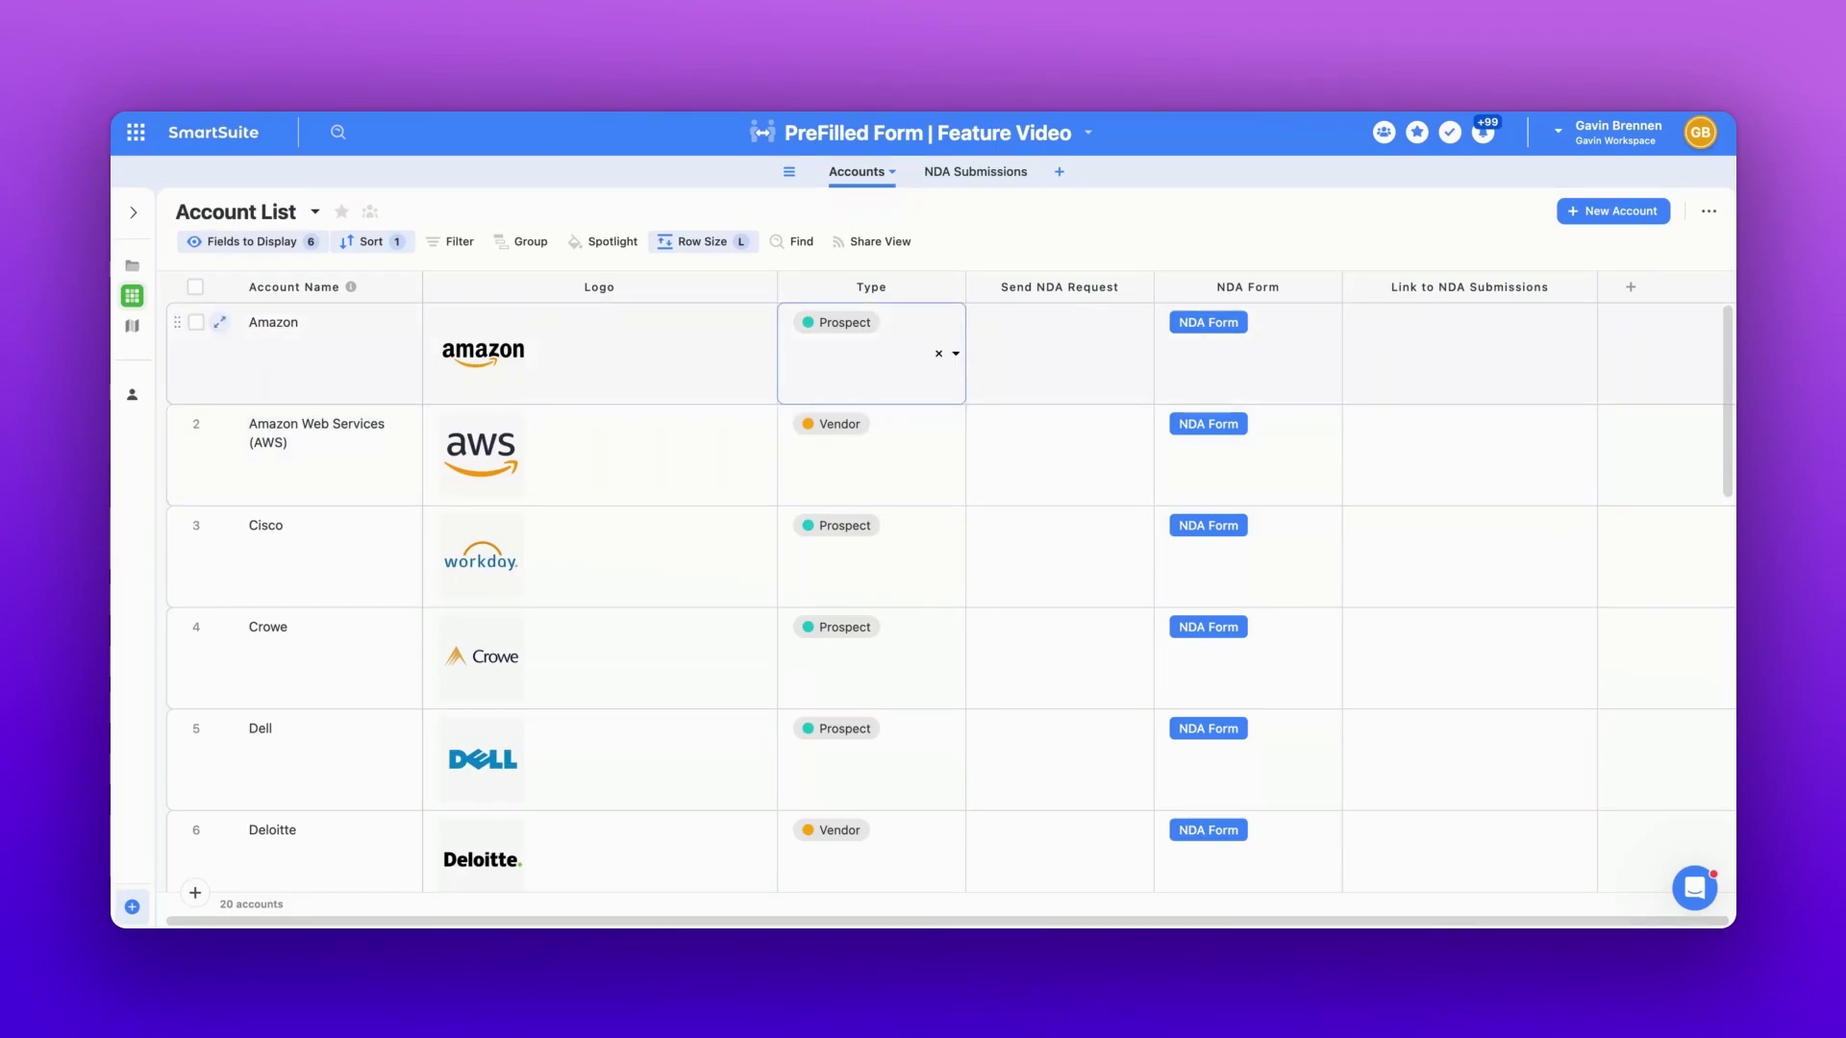
Set the Account field in the NDA Request form editor to Hide Field from Users.
left_click(975, 171)
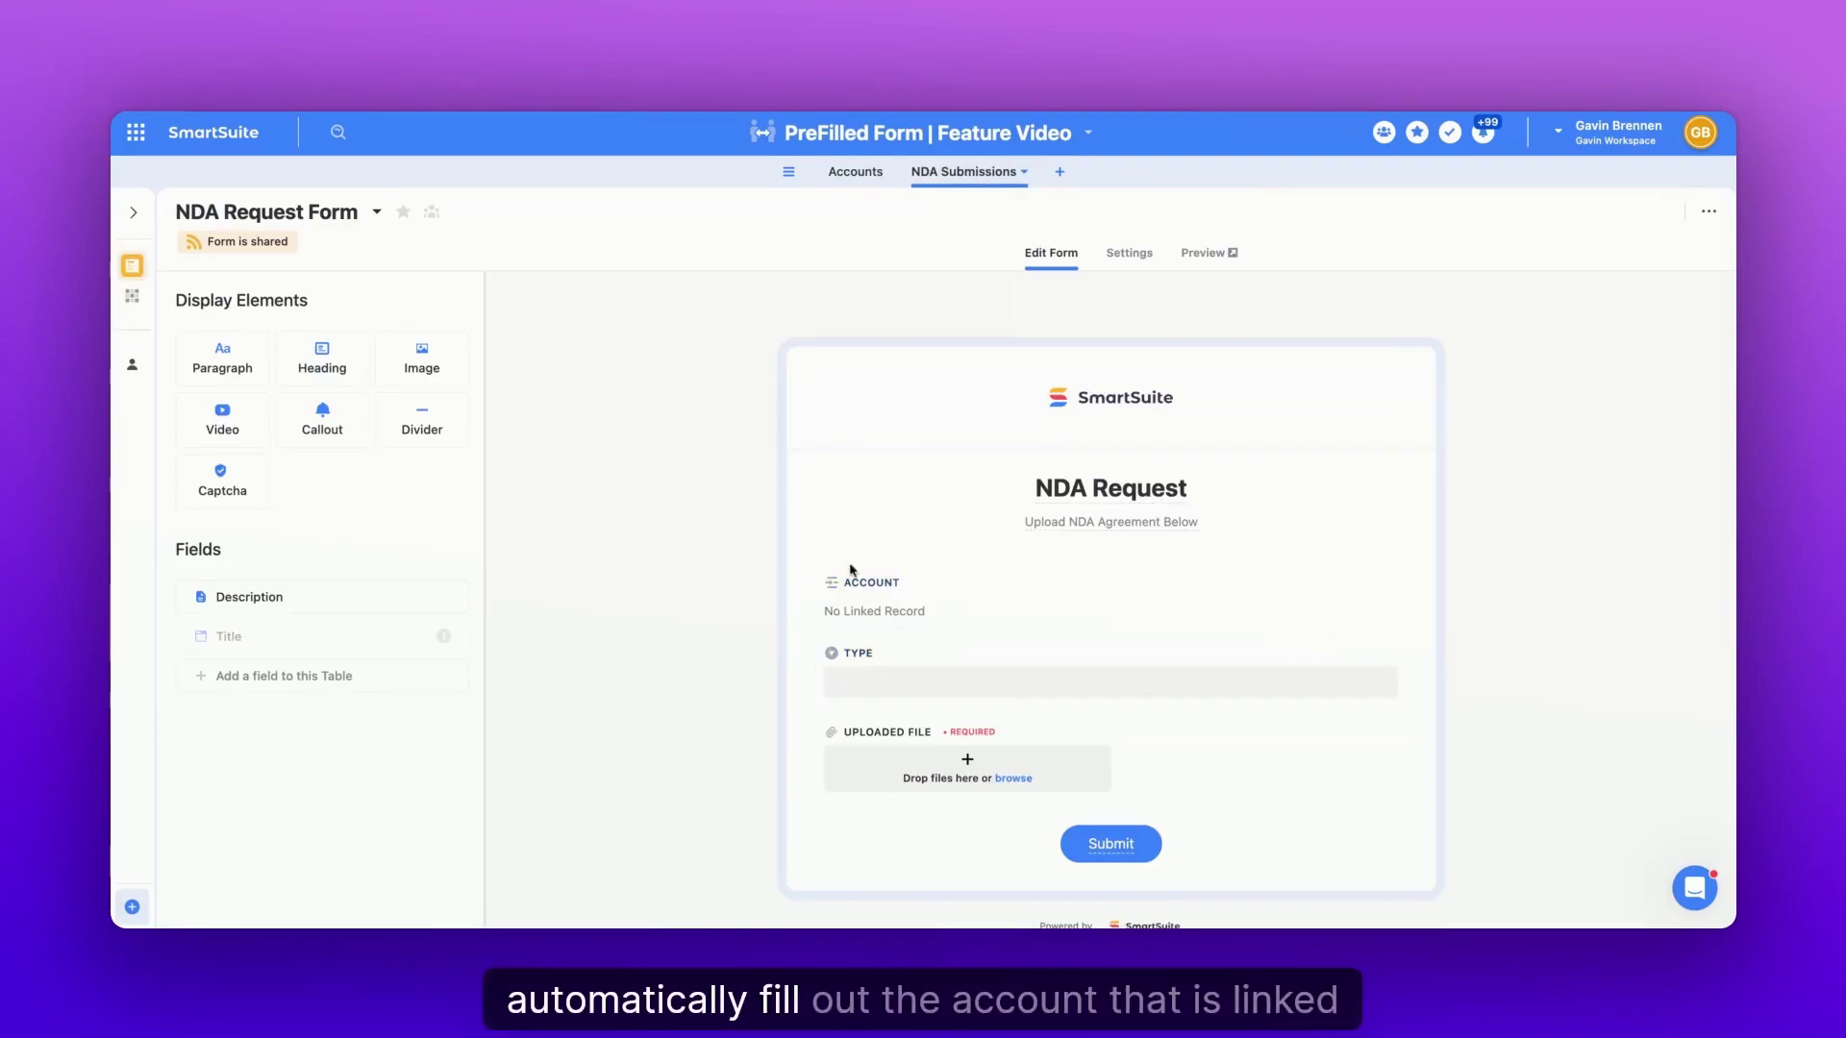
scroll(925, 616, "down", 2)
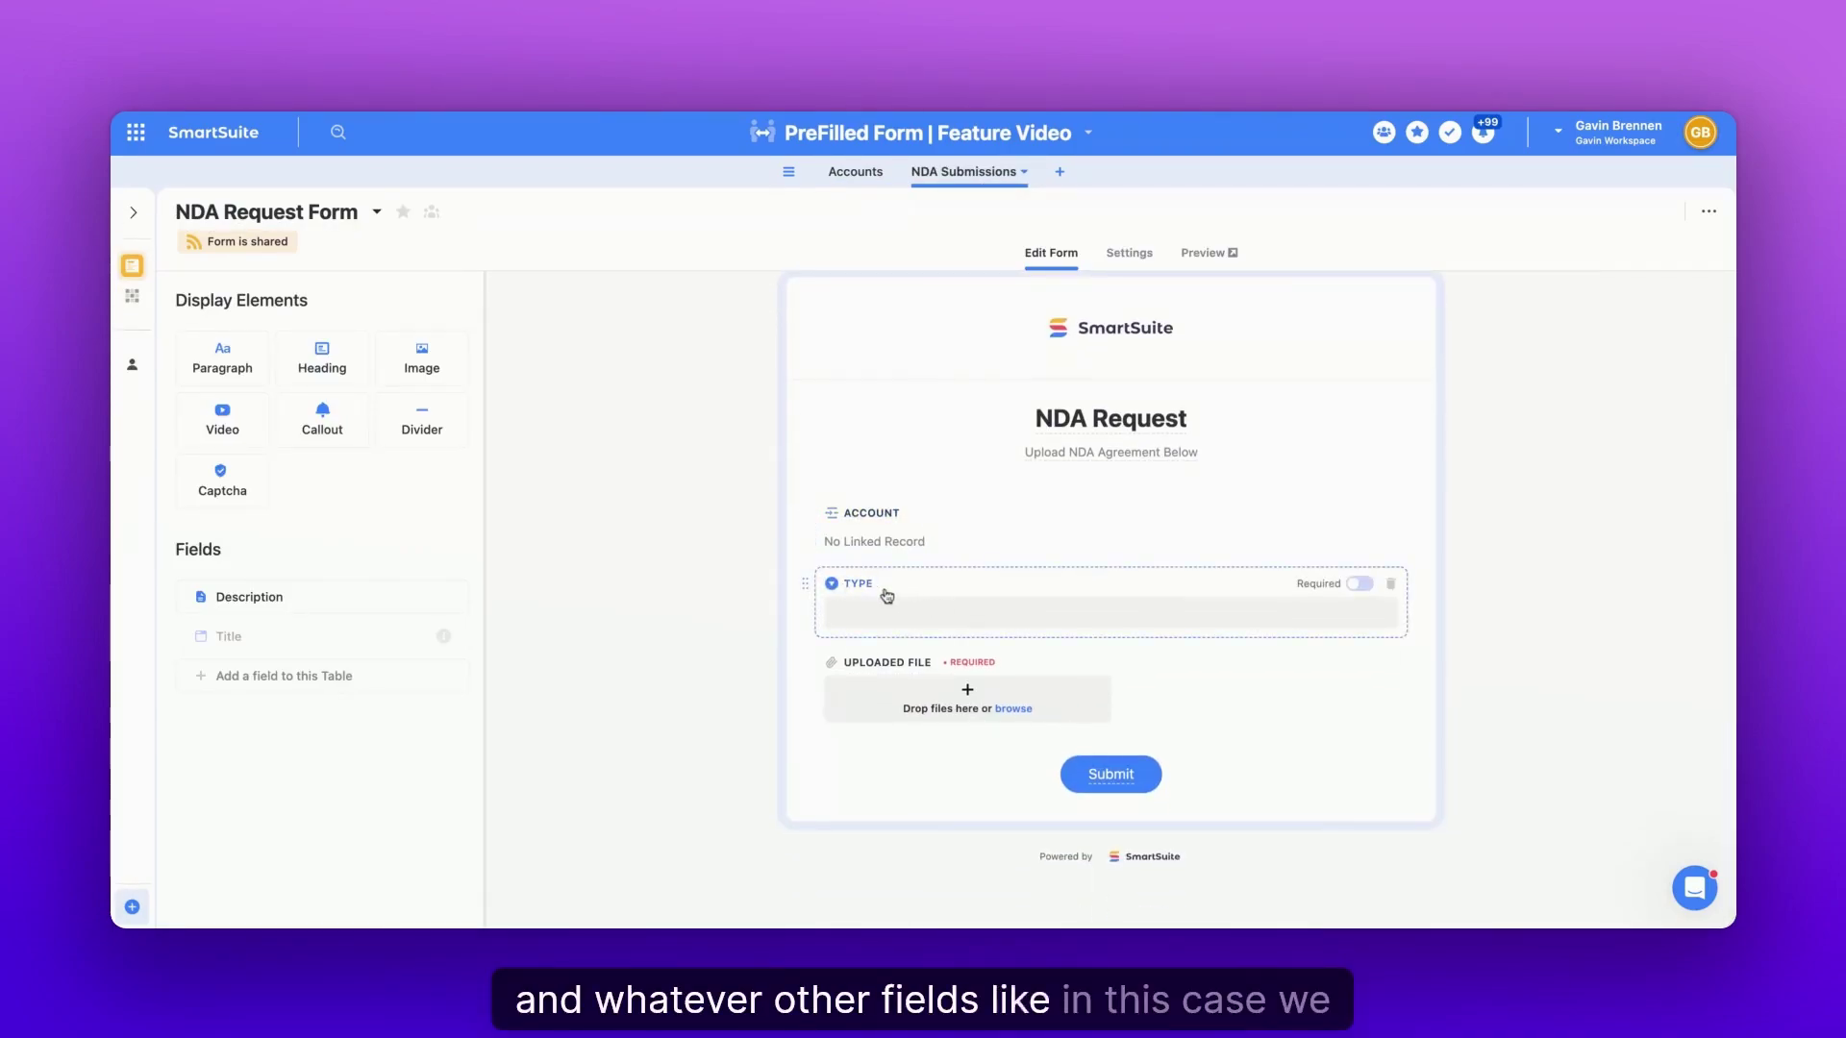
left_click(878, 524)
scroll(851, 664, "down", 1)
left_click(836, 705)
Preview the form and check the Type dropdown choices without selecting one.
left_click(1232, 253)
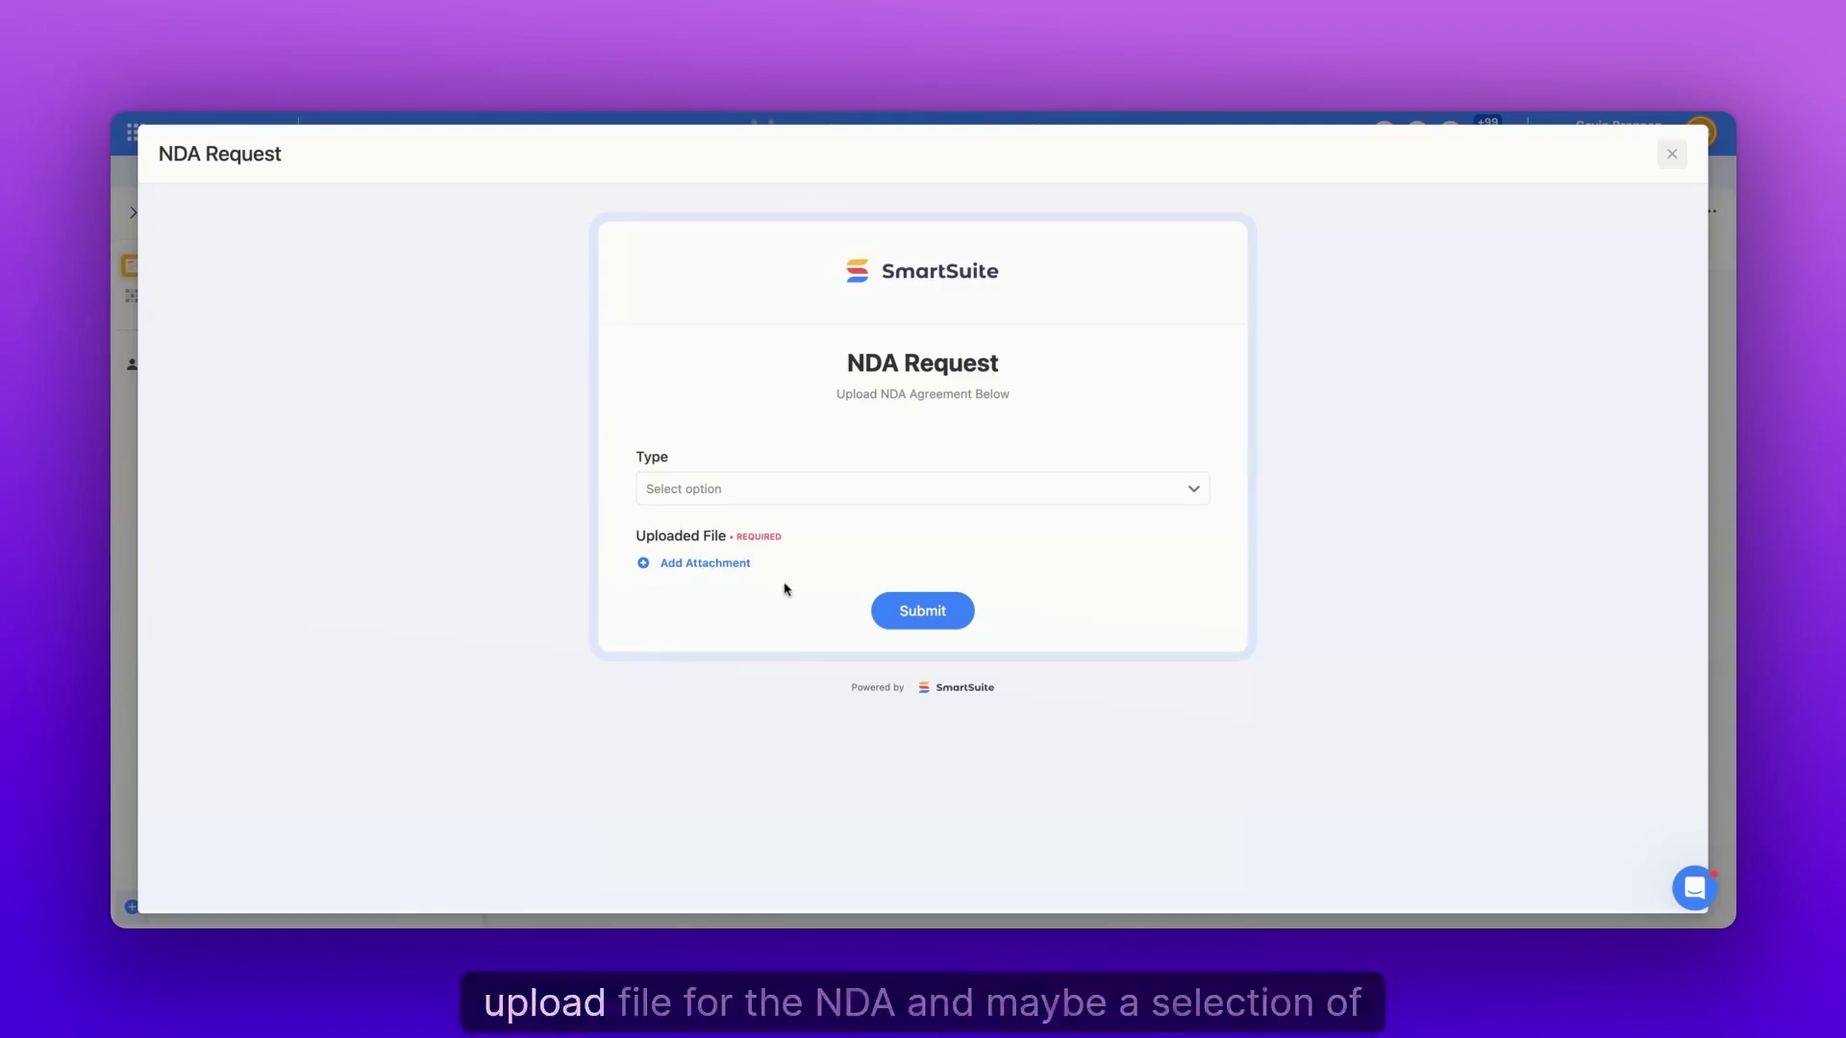
left_click(718, 491)
left_click(664, 453)
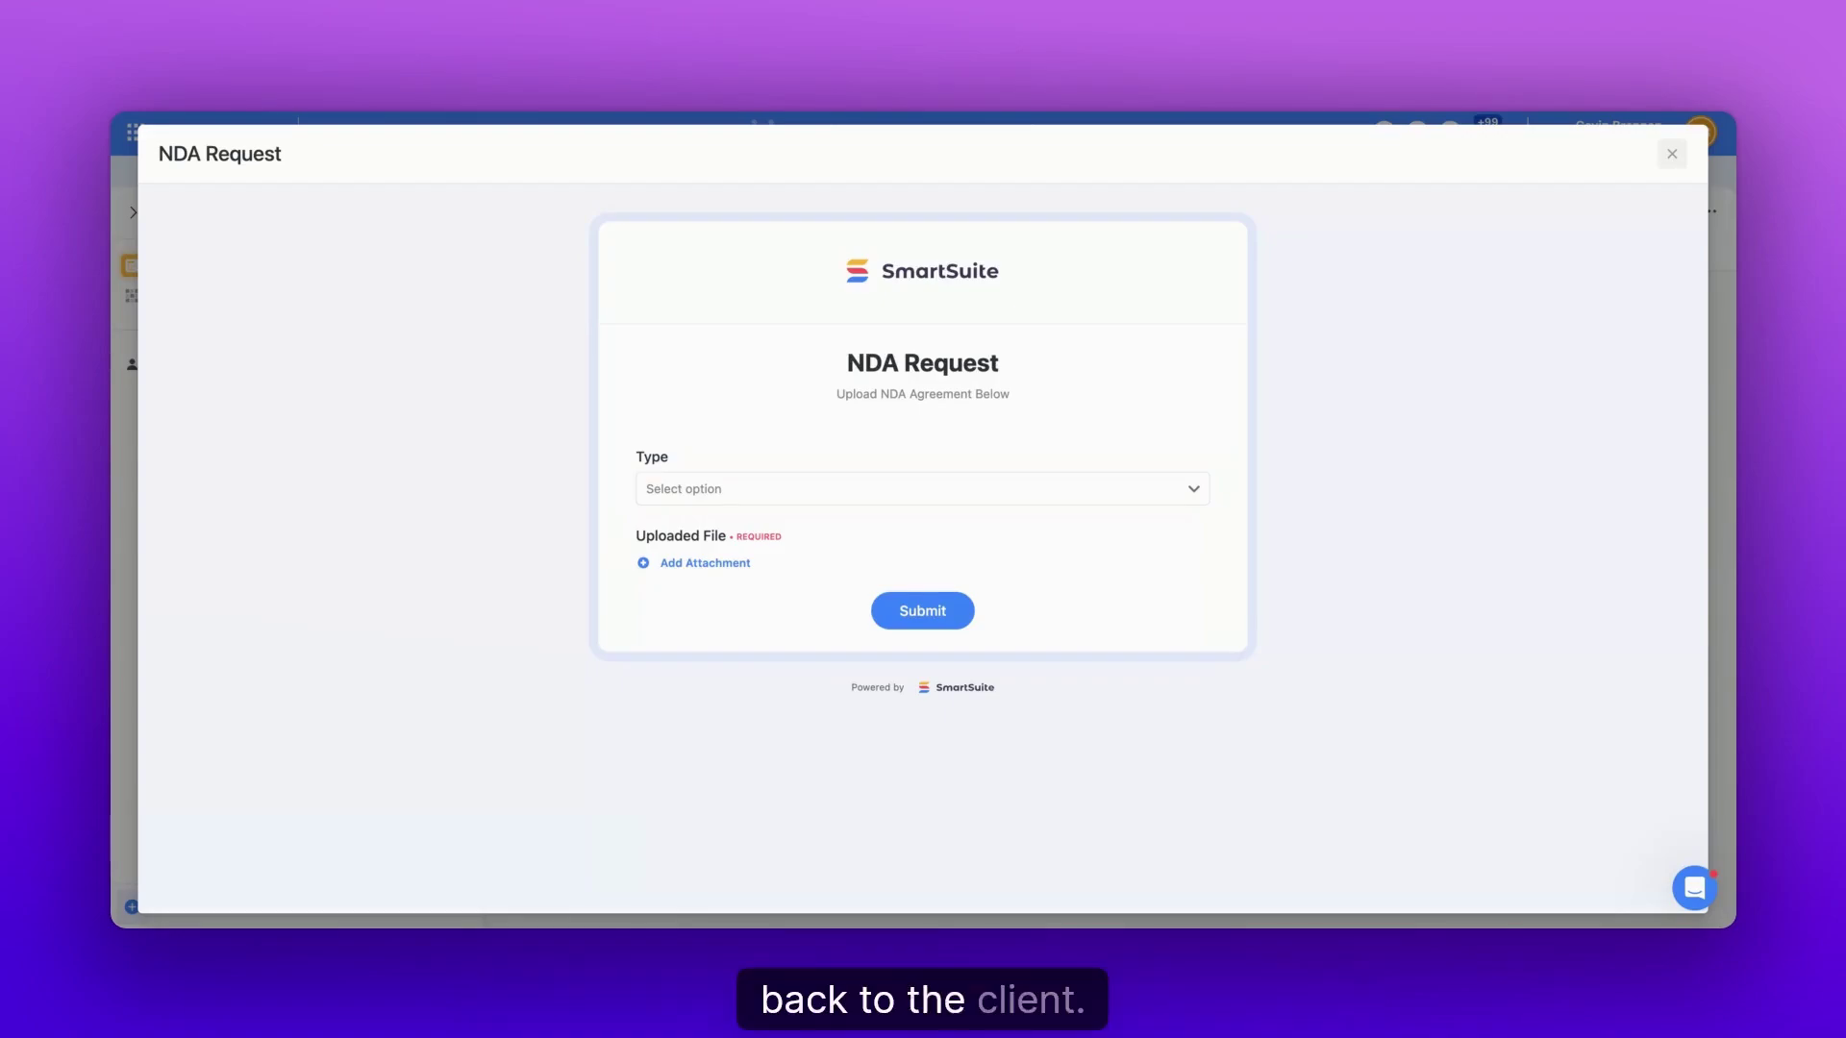
Close the form preview and select Amazon's cells in the Account List.
left_click(1675, 159)
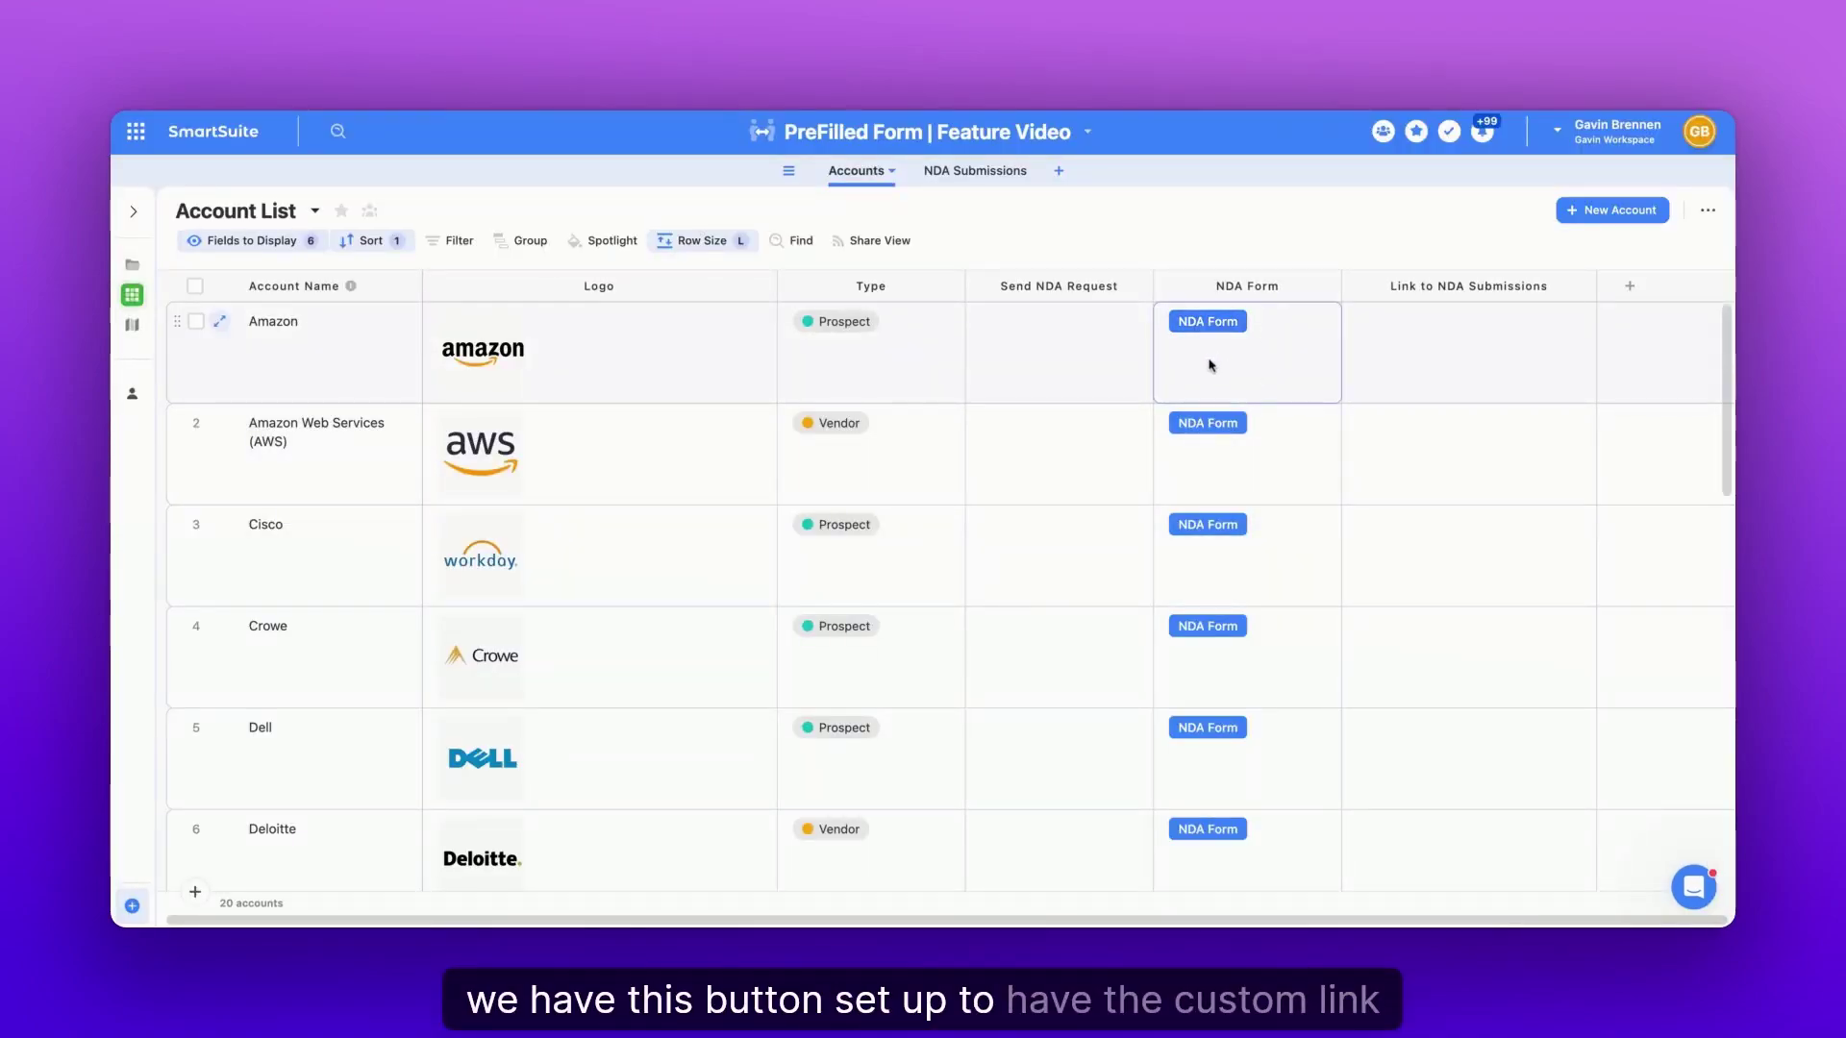
left_click(243, 334)
left_click(1080, 342)
left_click(1195, 348)
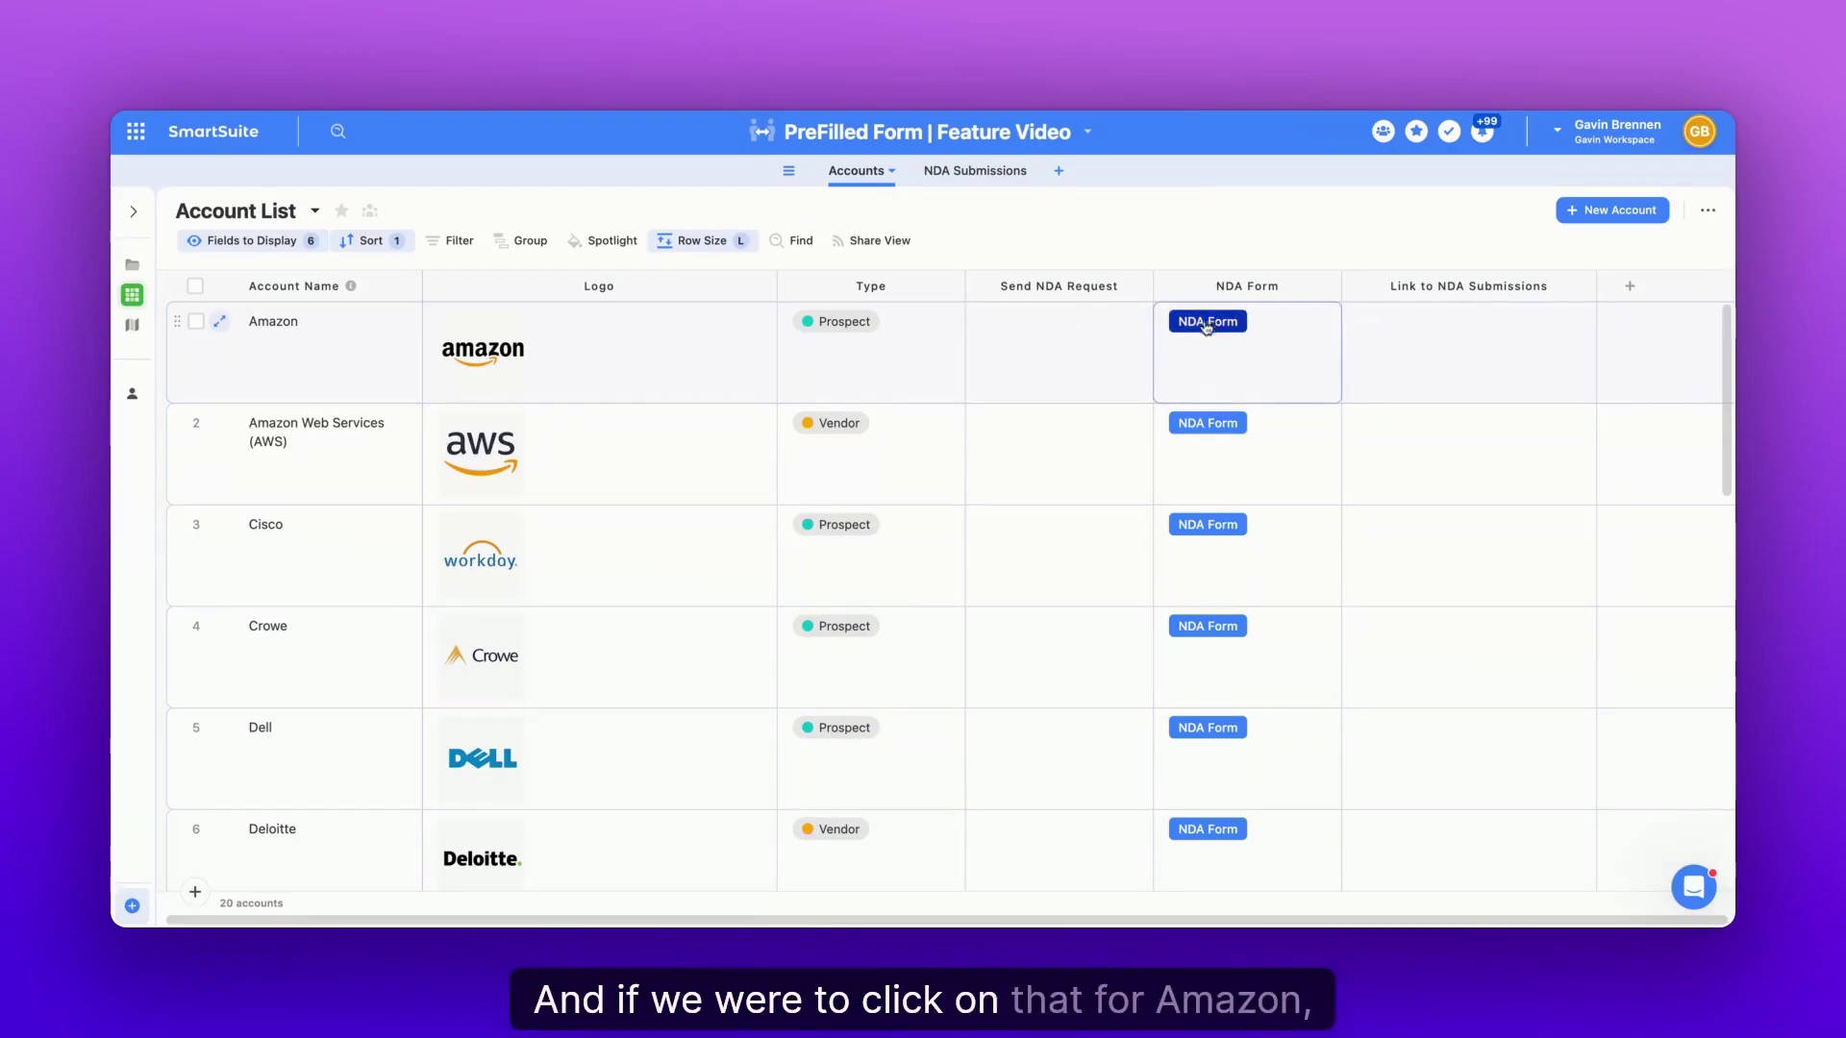
left_click(309, 358)
left_click(899, 377)
left_click(1058, 351)
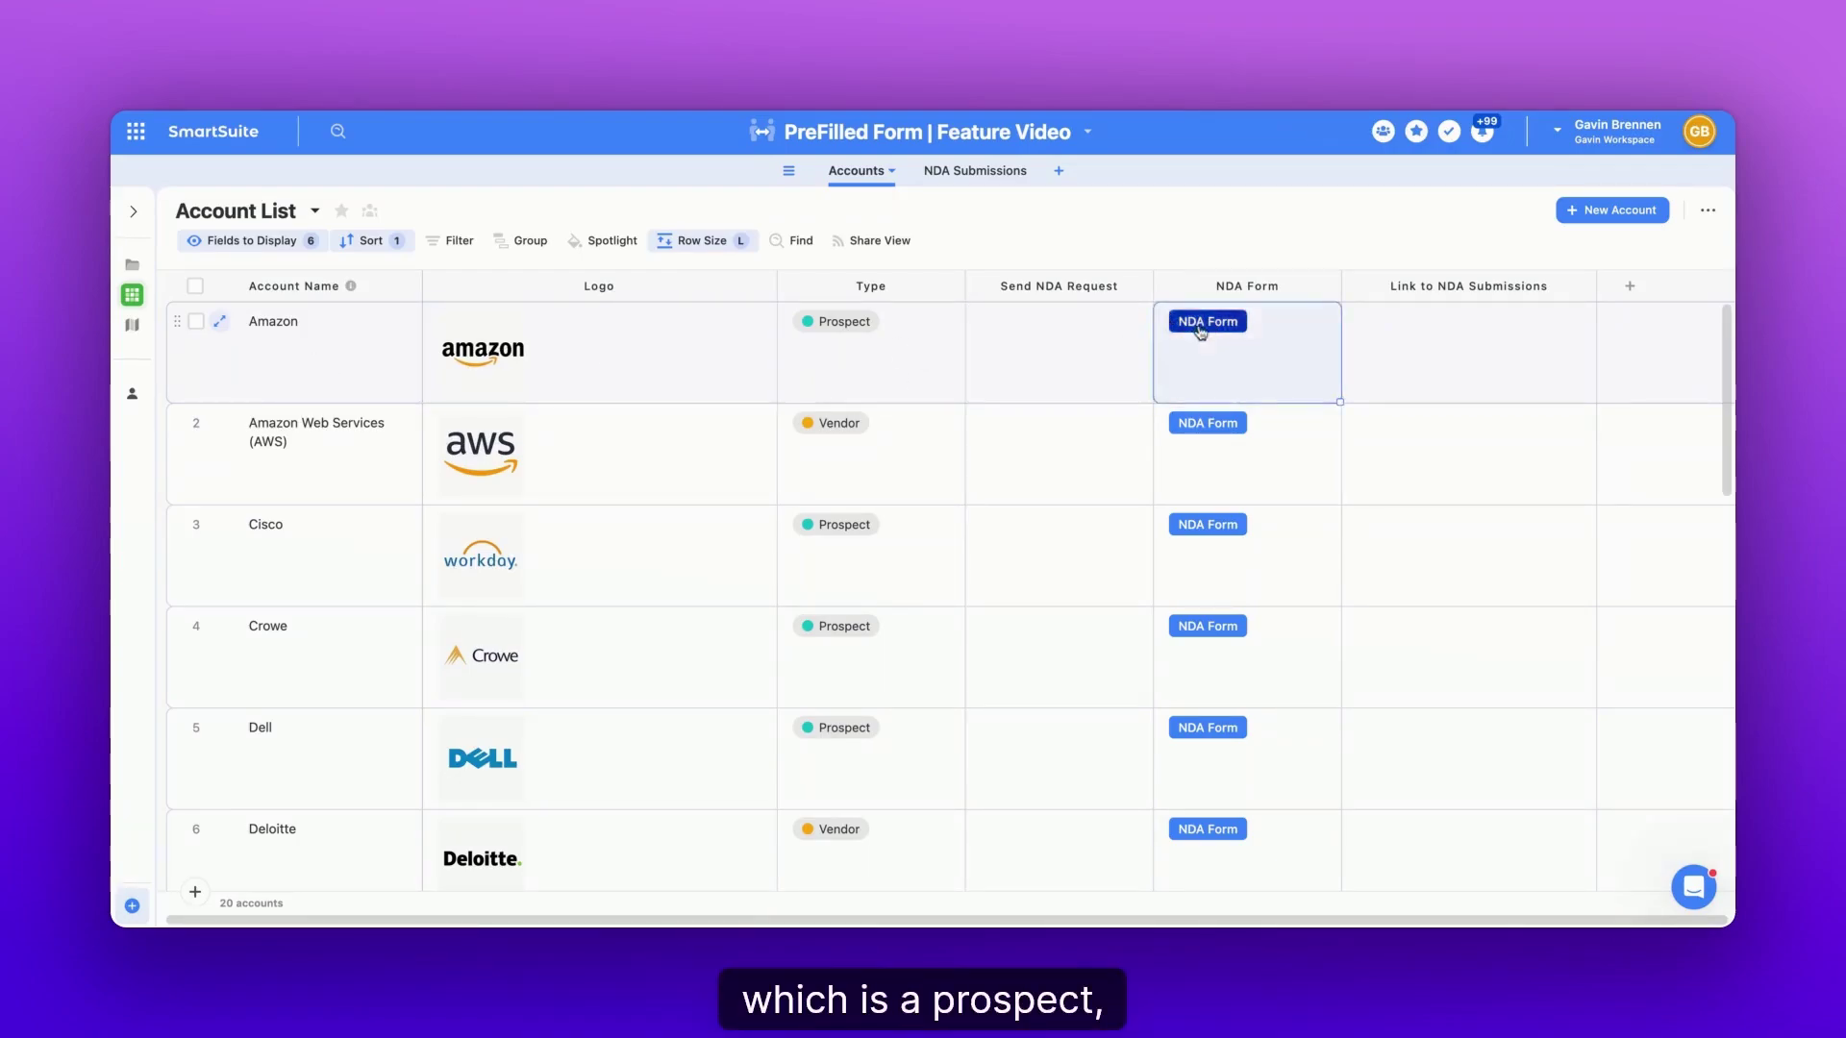
Open Amazon's prefilled NDA form, attach NDA.pdf, and submit it.
left_click(1199, 324)
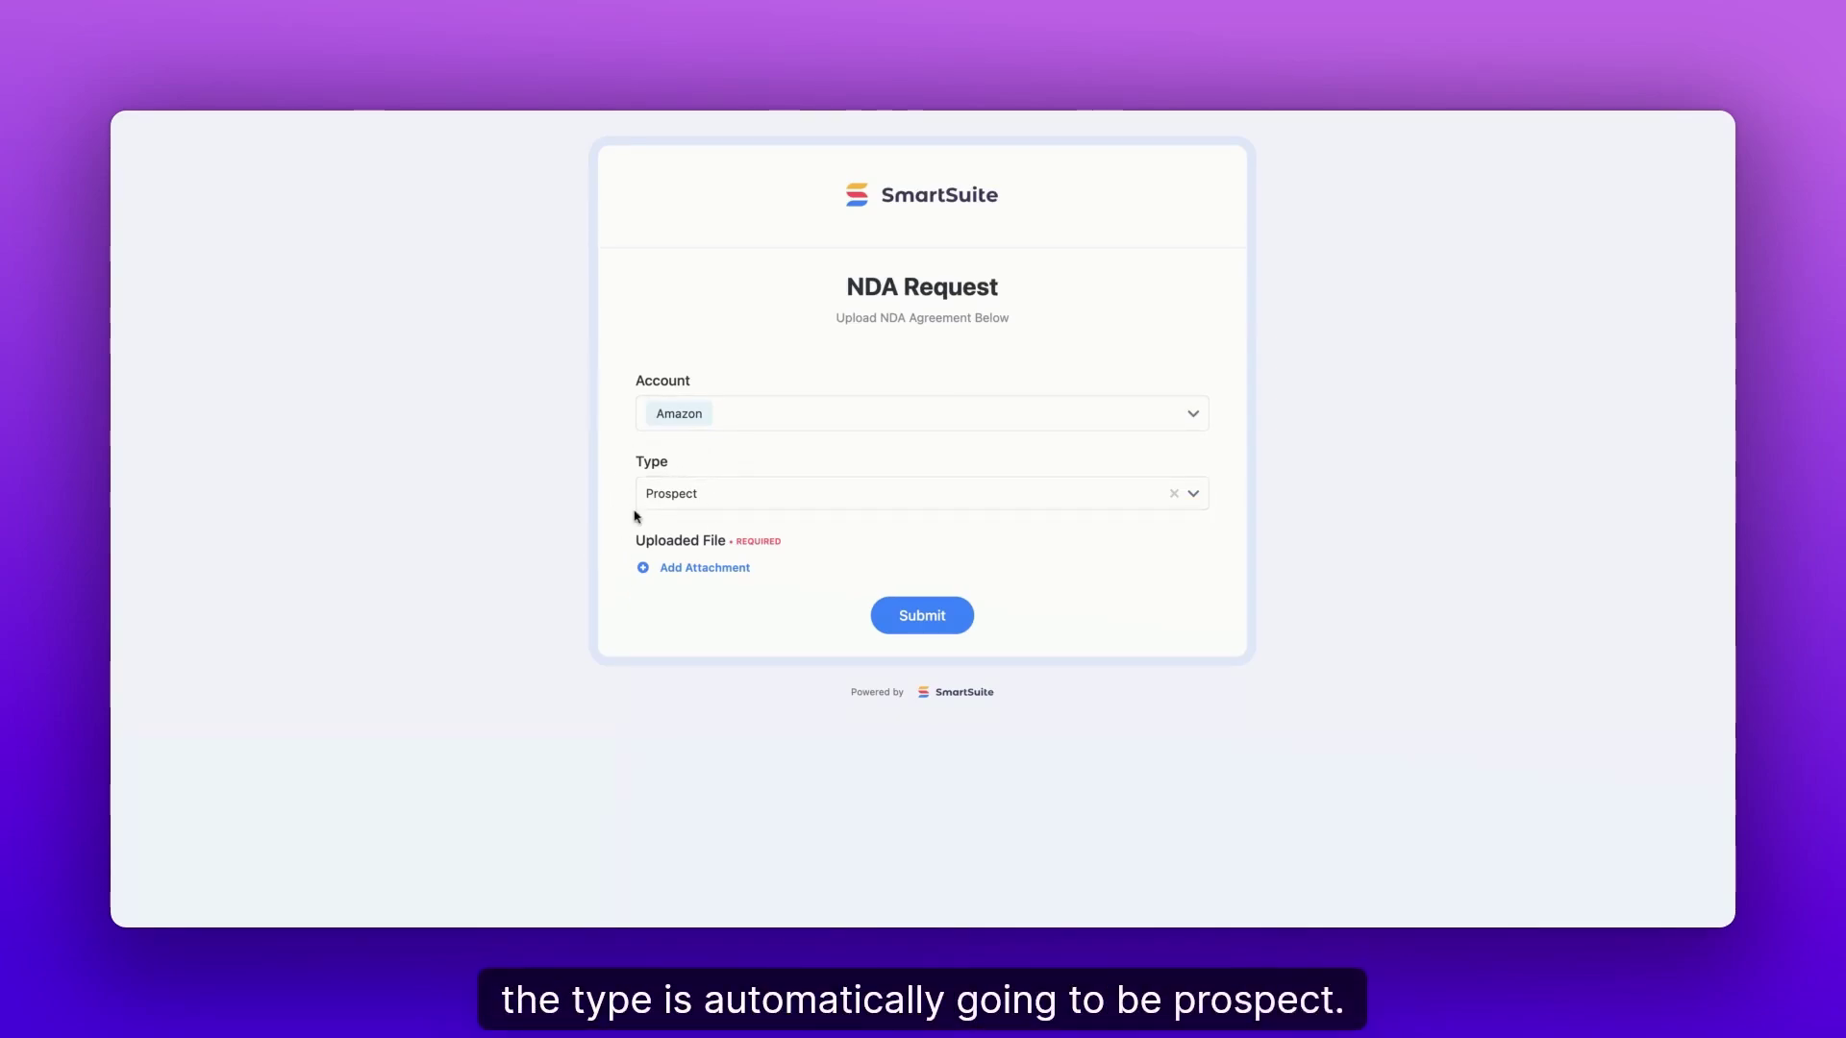
left_click(683, 575)
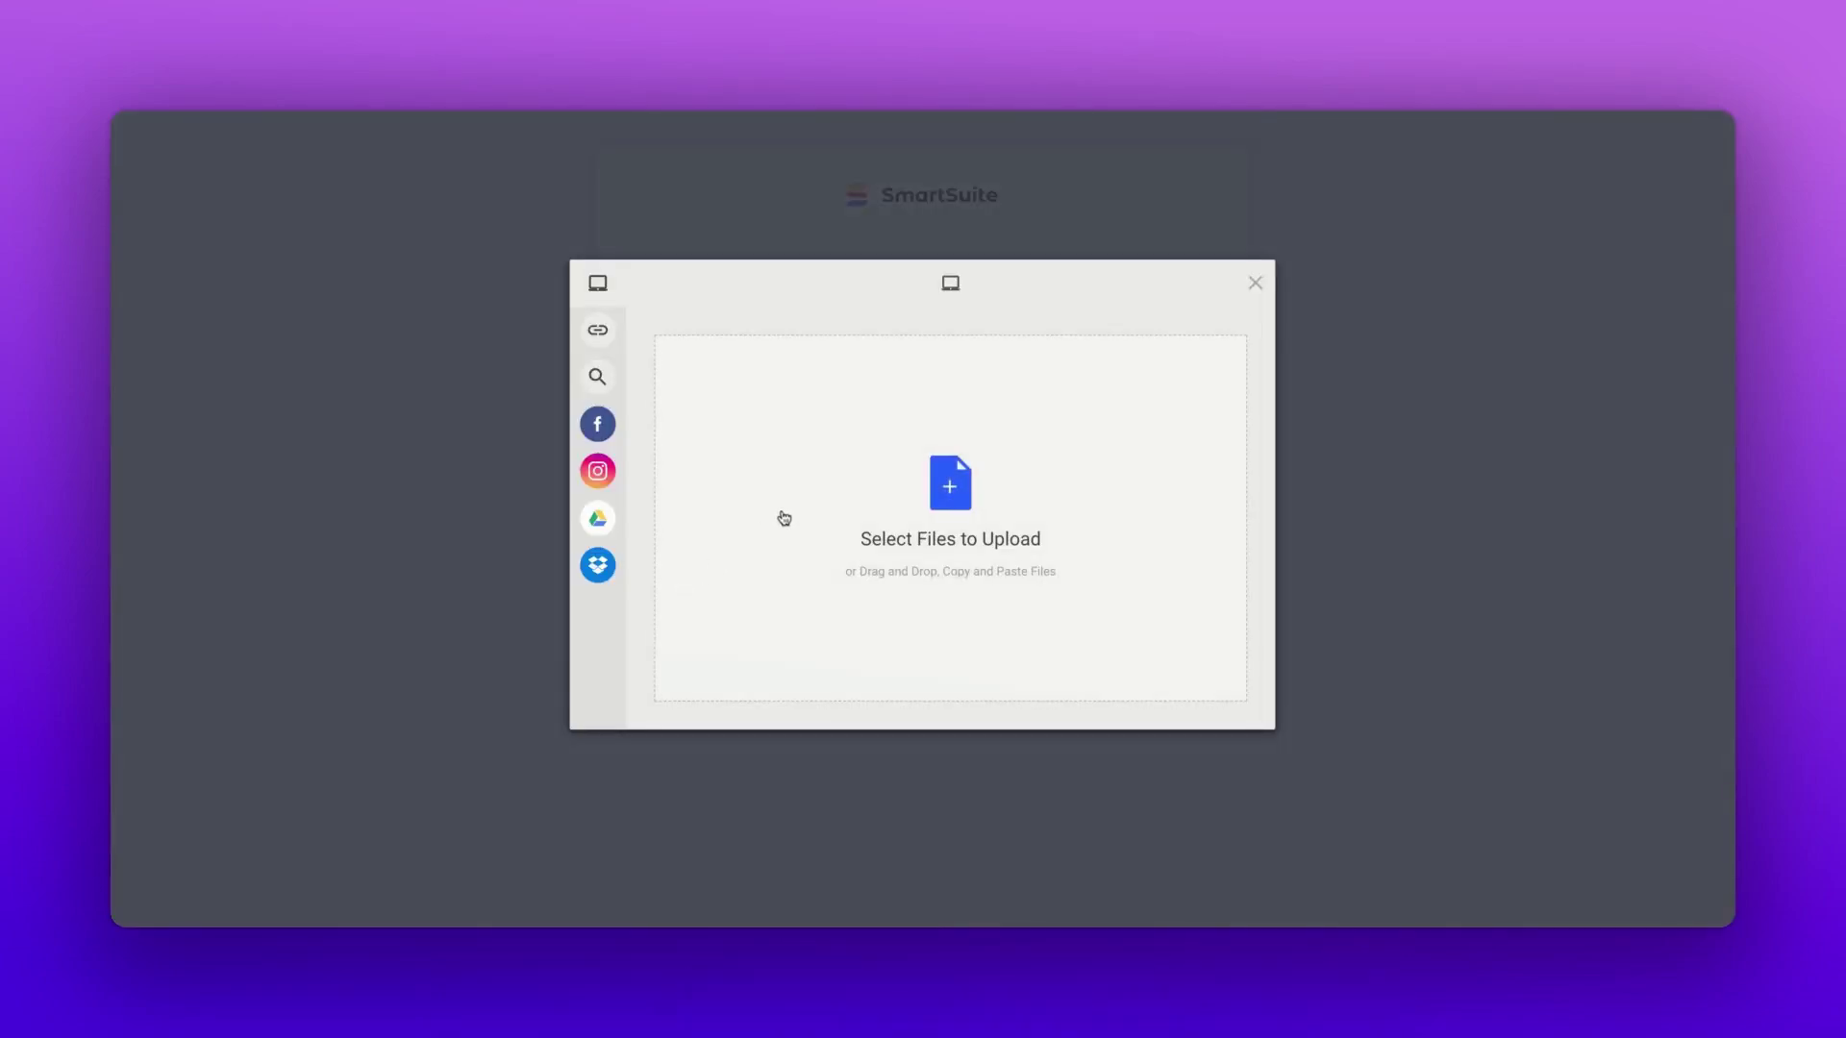
left_click_drag(783, 518, 783, 520)
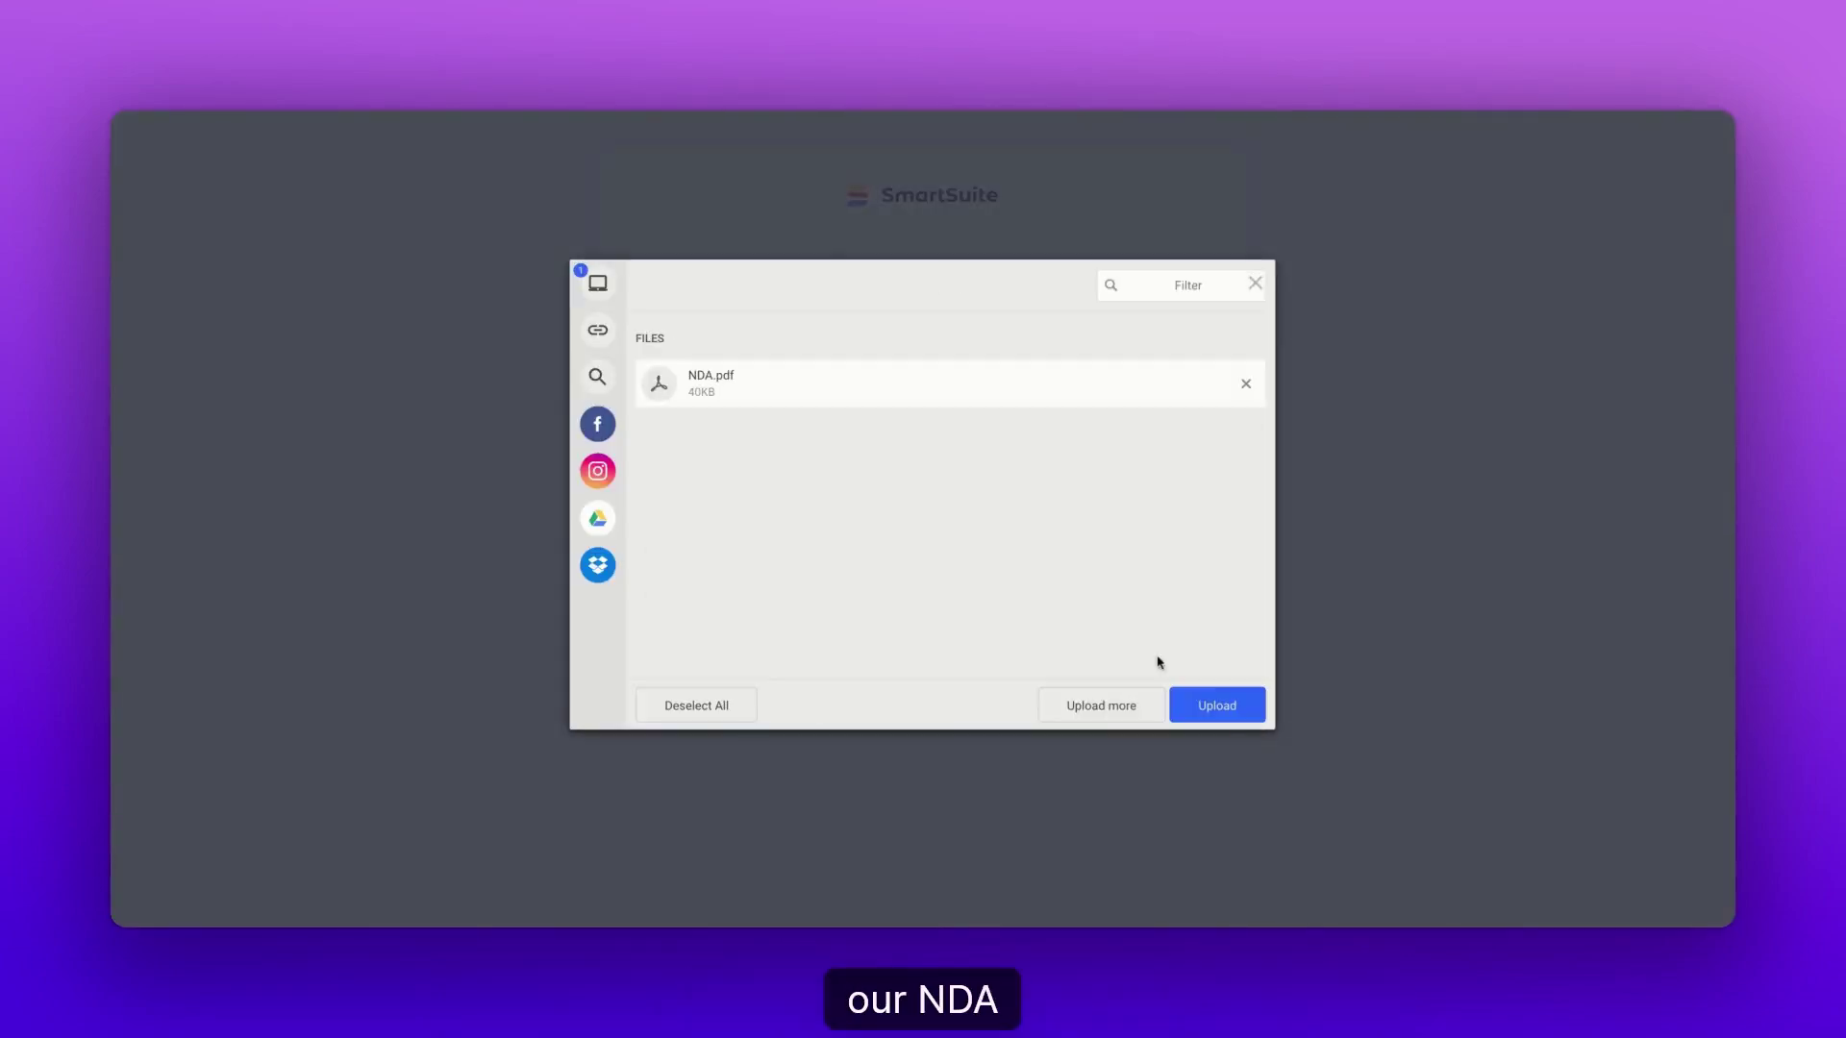
left_click(1217, 703)
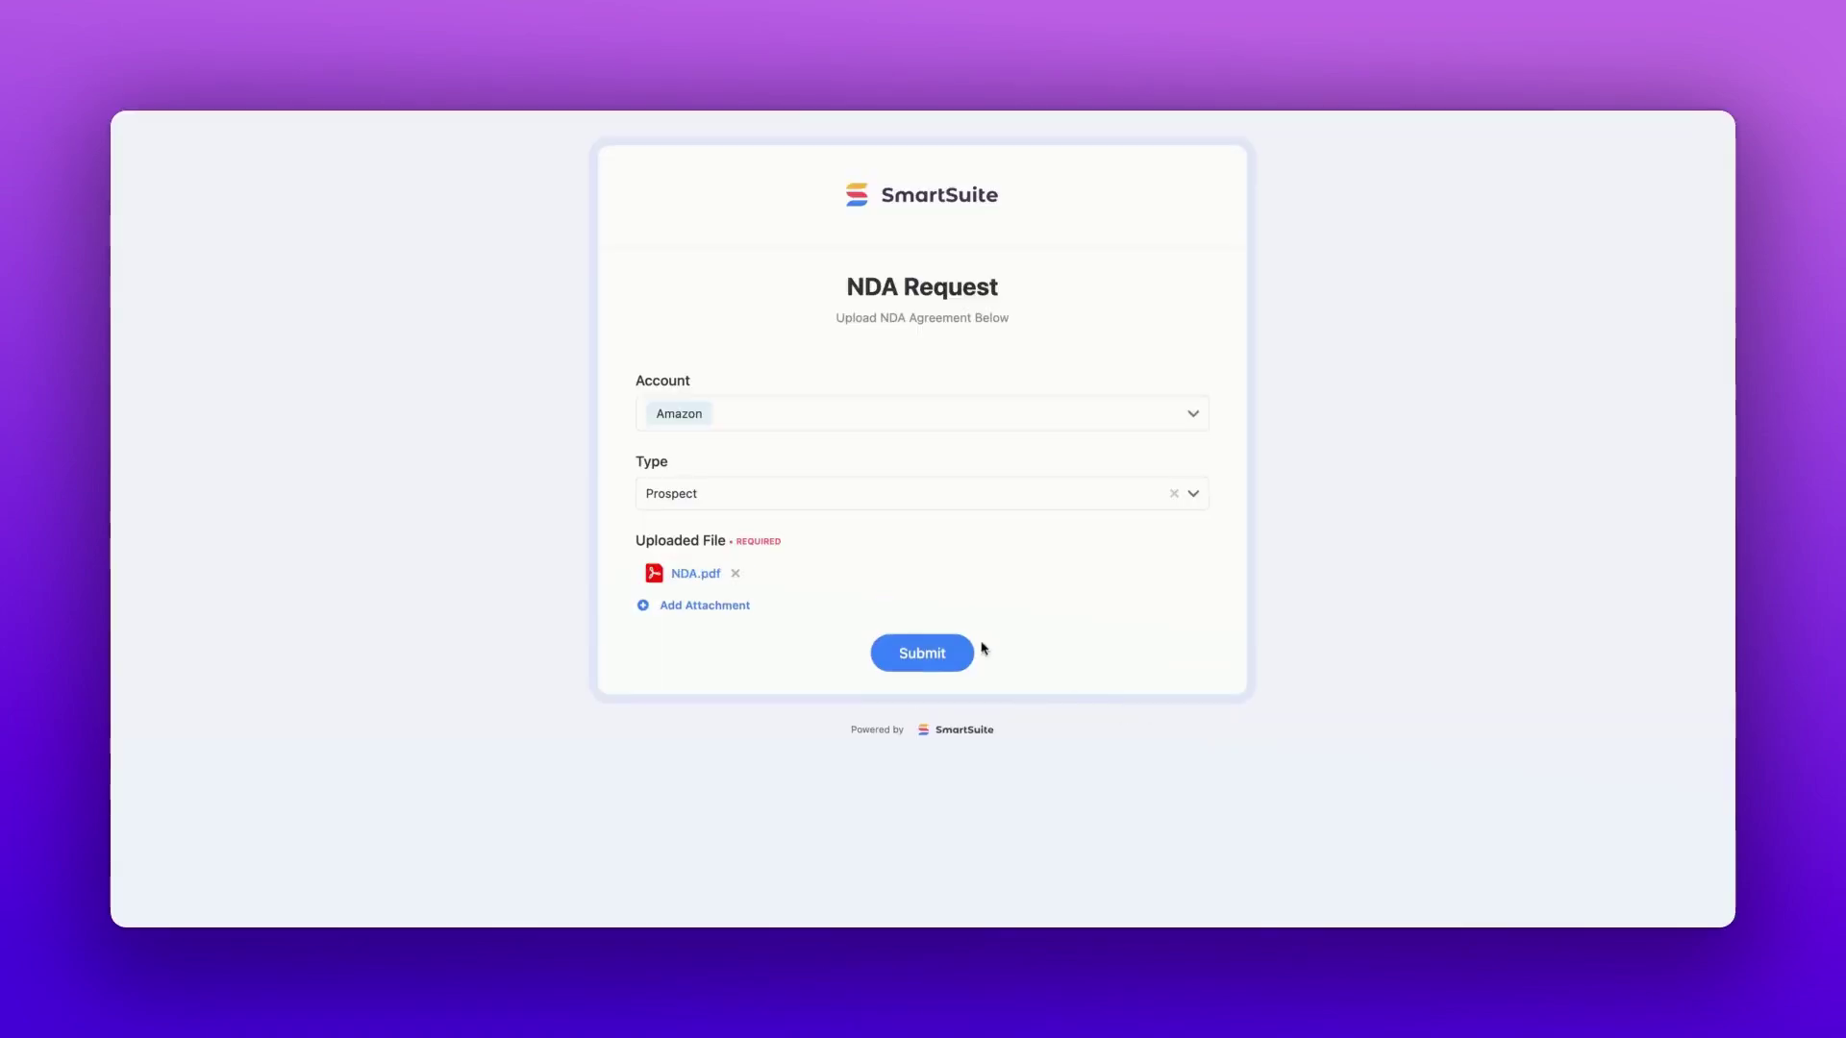
left_click(973, 649)
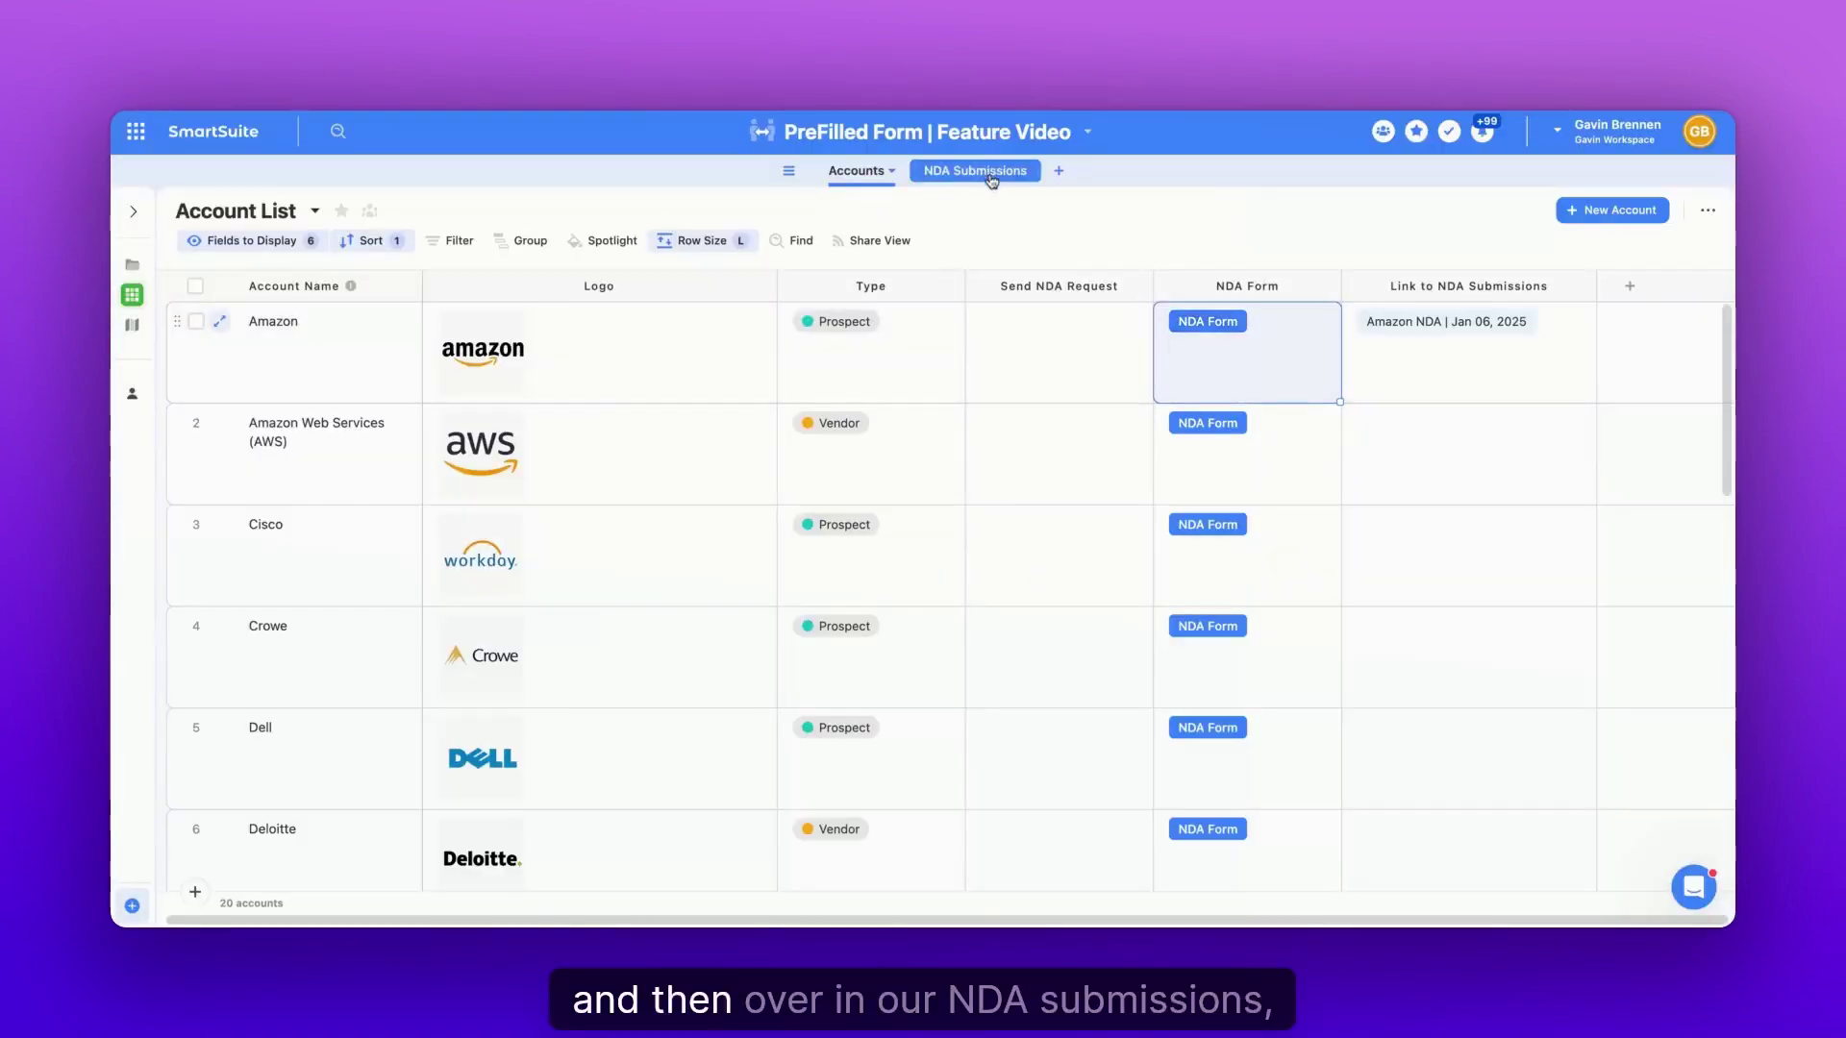
left_click(963, 171)
left_click(132, 295)
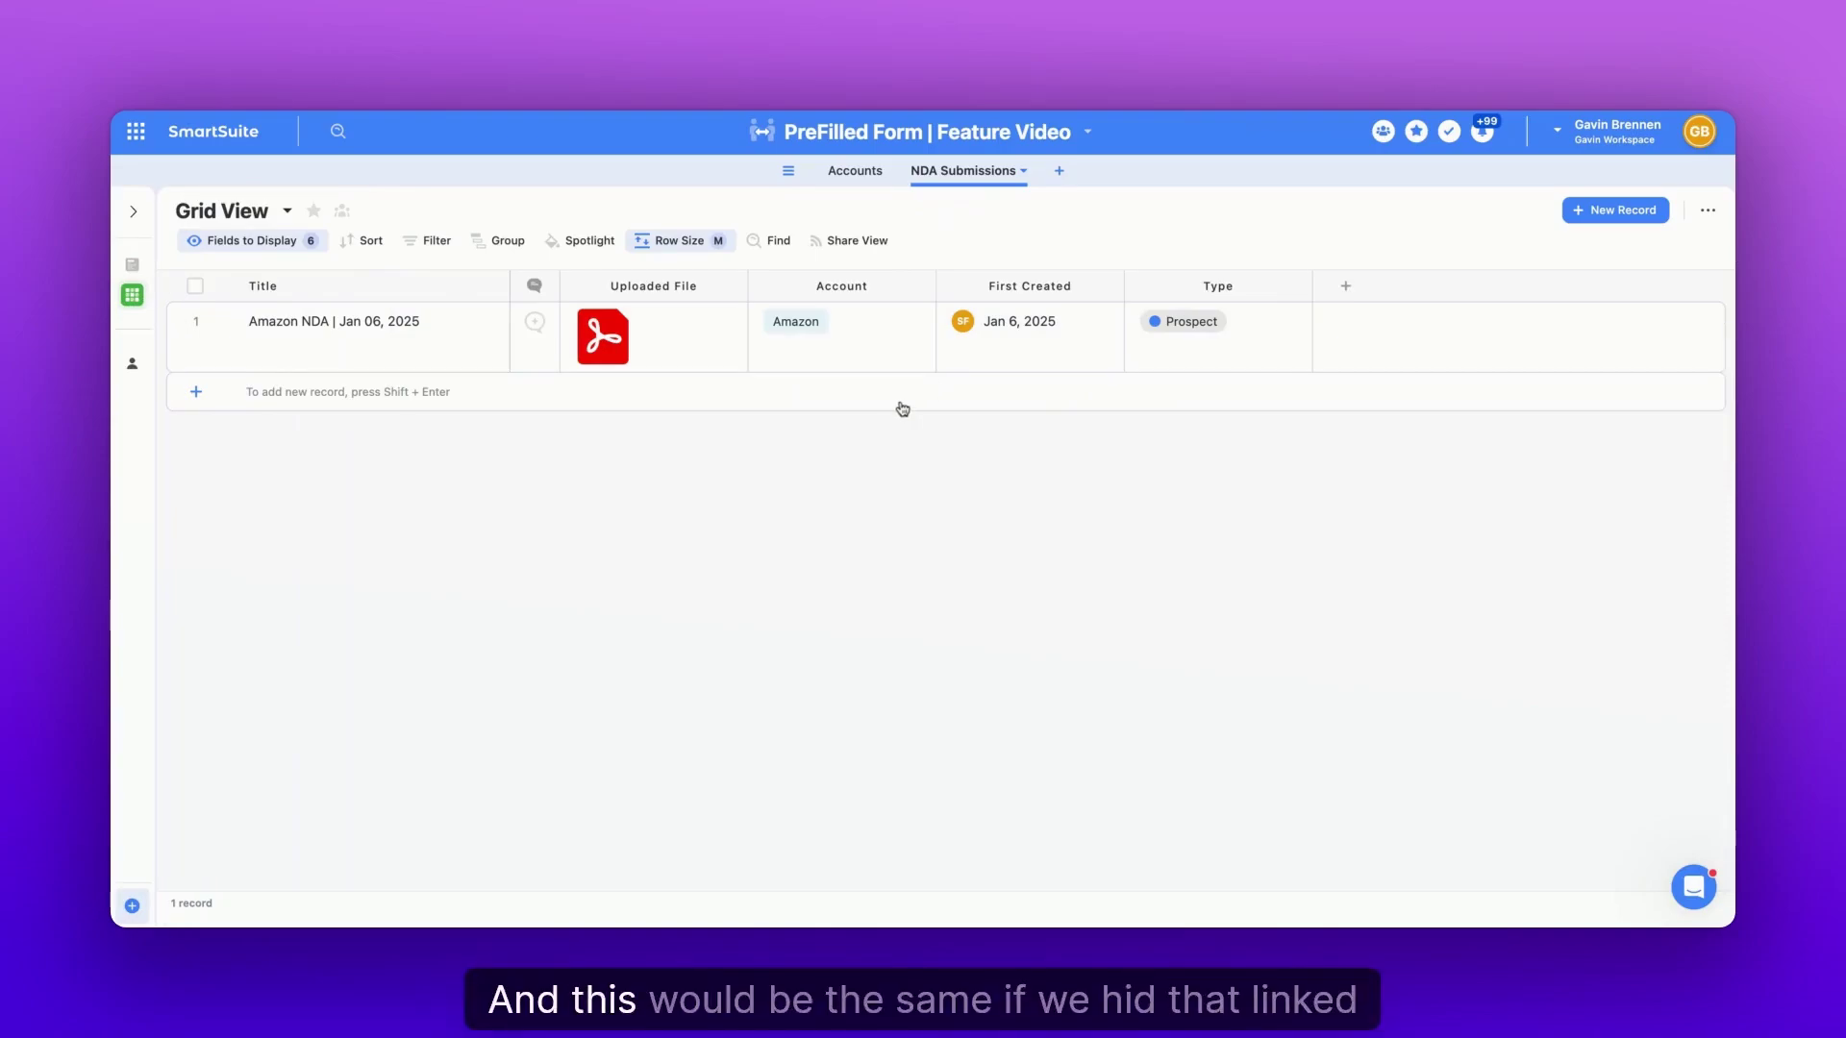
left_click(132, 265)
left_click(908, 584)
scroll(908, 583, "down", 2)
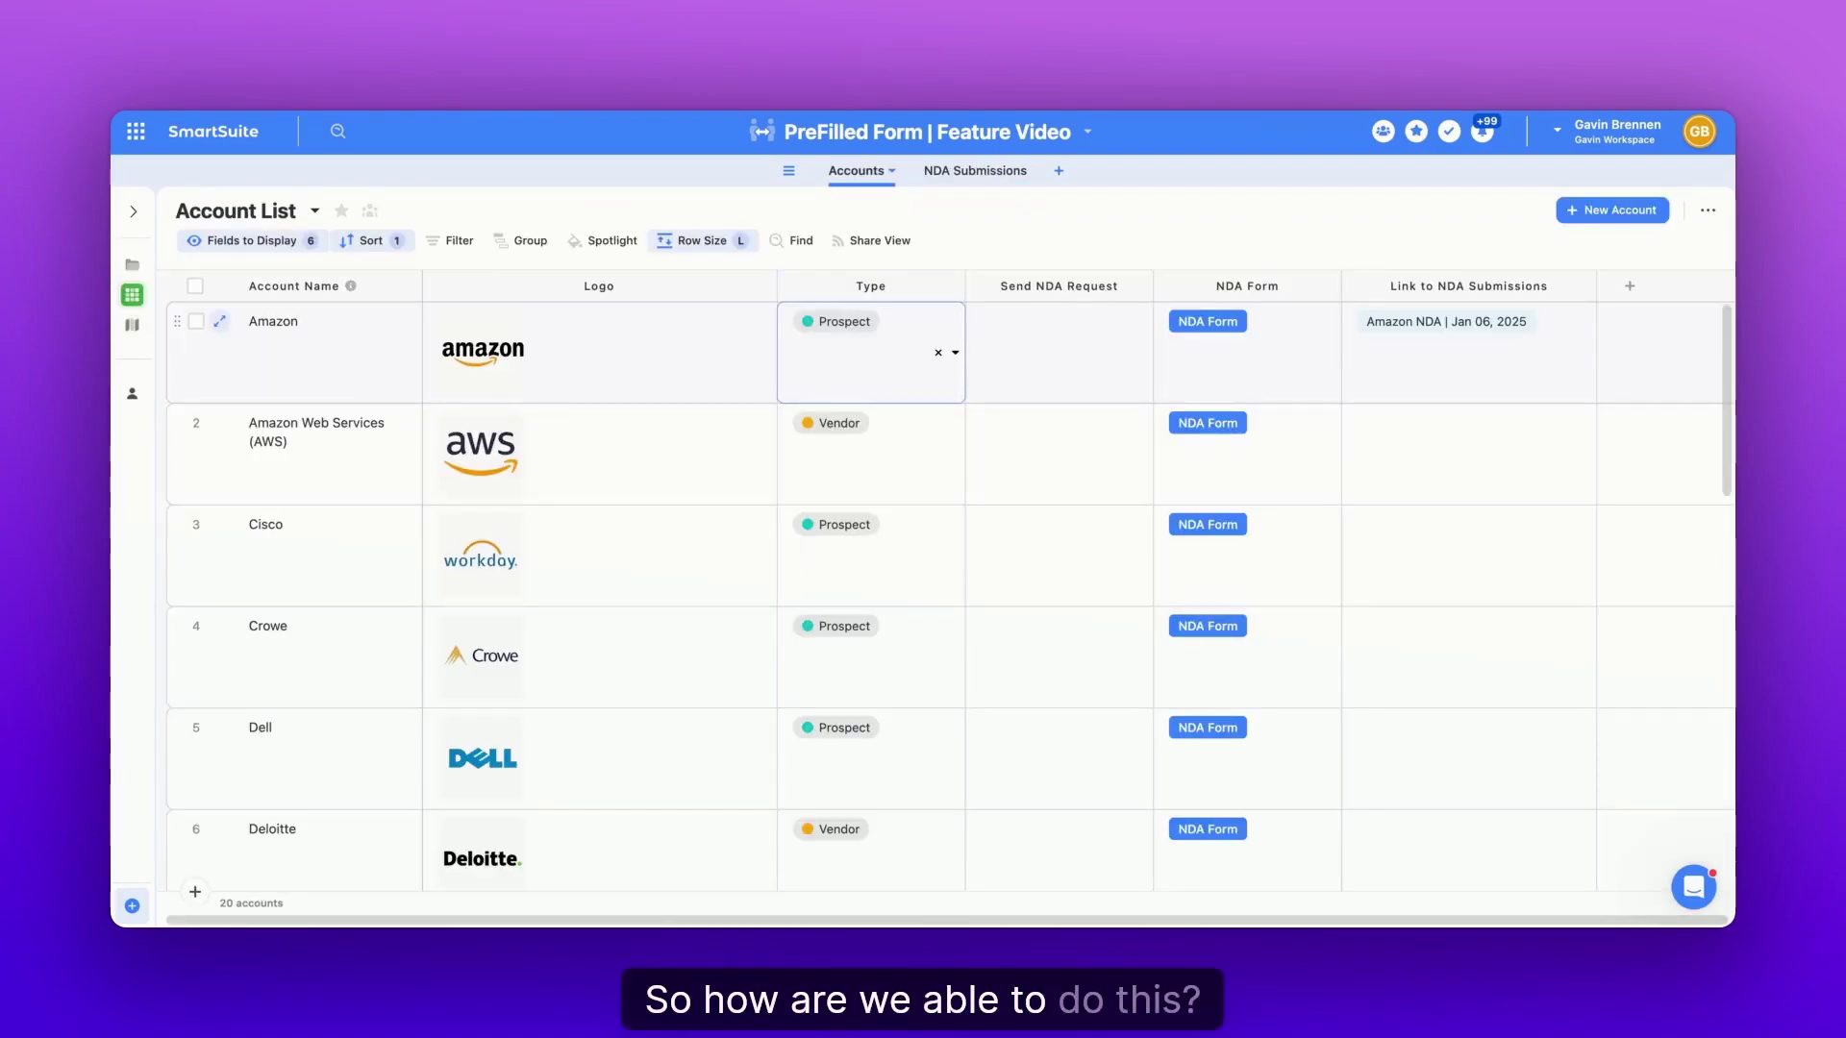
Add PreFilled Form URL to the displayed fields and widen its column.
left_click(245, 242)
scroll(338, 555, "down", 3)
scroll(338, 555, "down", 2)
left_click(315, 561)
left_click(1592, 289)
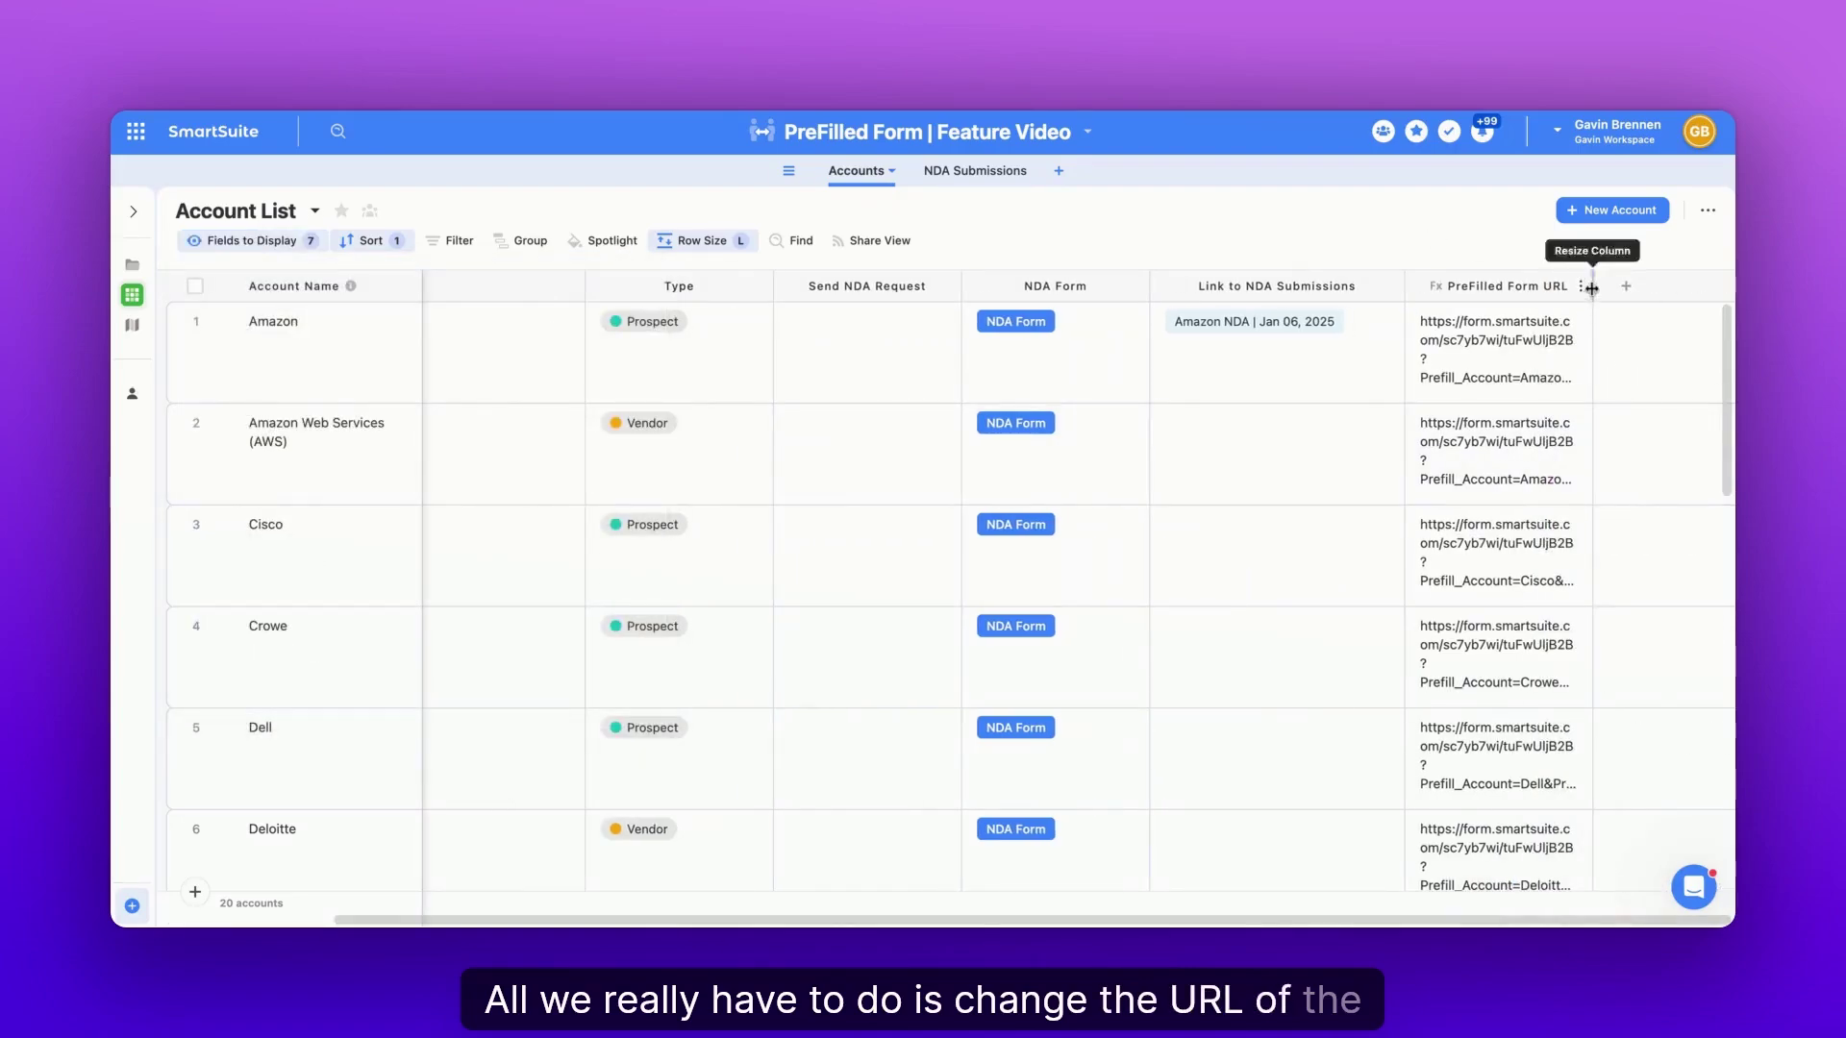
left_click_drag(1593, 288, 1730, 288)
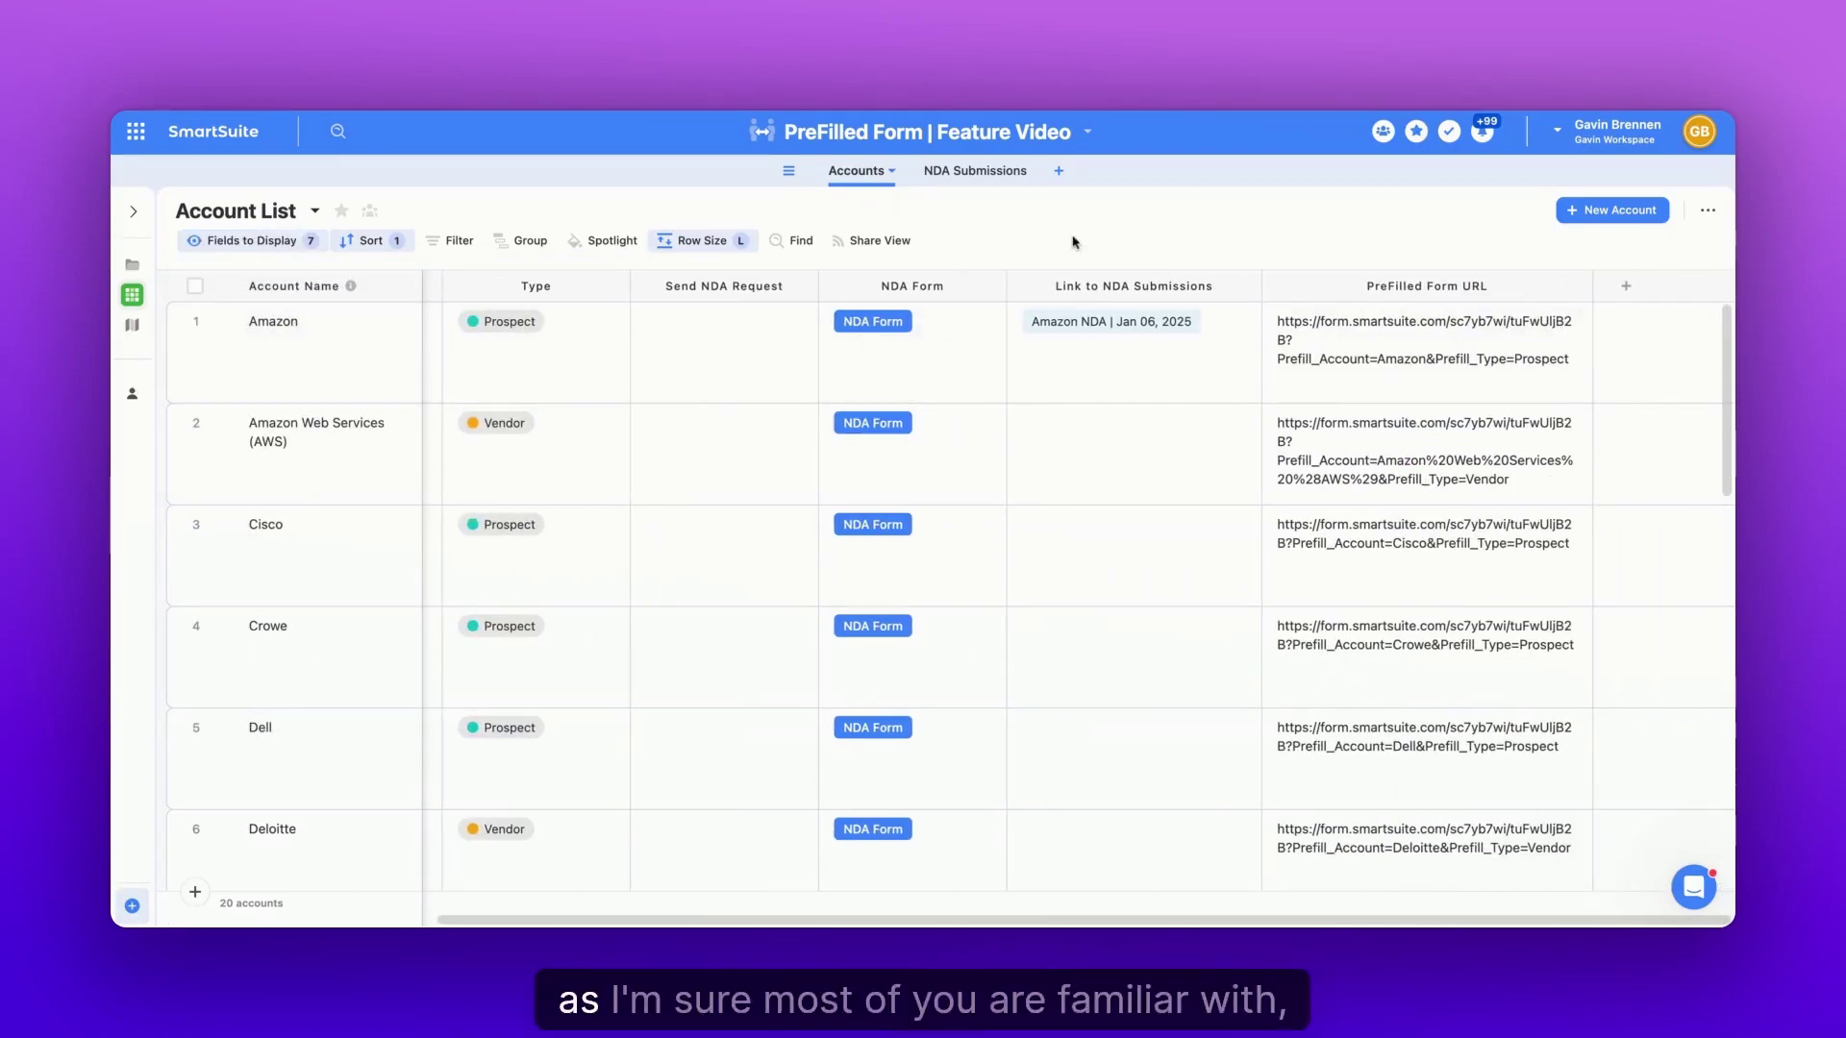
View the NDA Request form's Share View link in NDA Submissions.
left_click(975, 170)
mouse_move(140, 294)
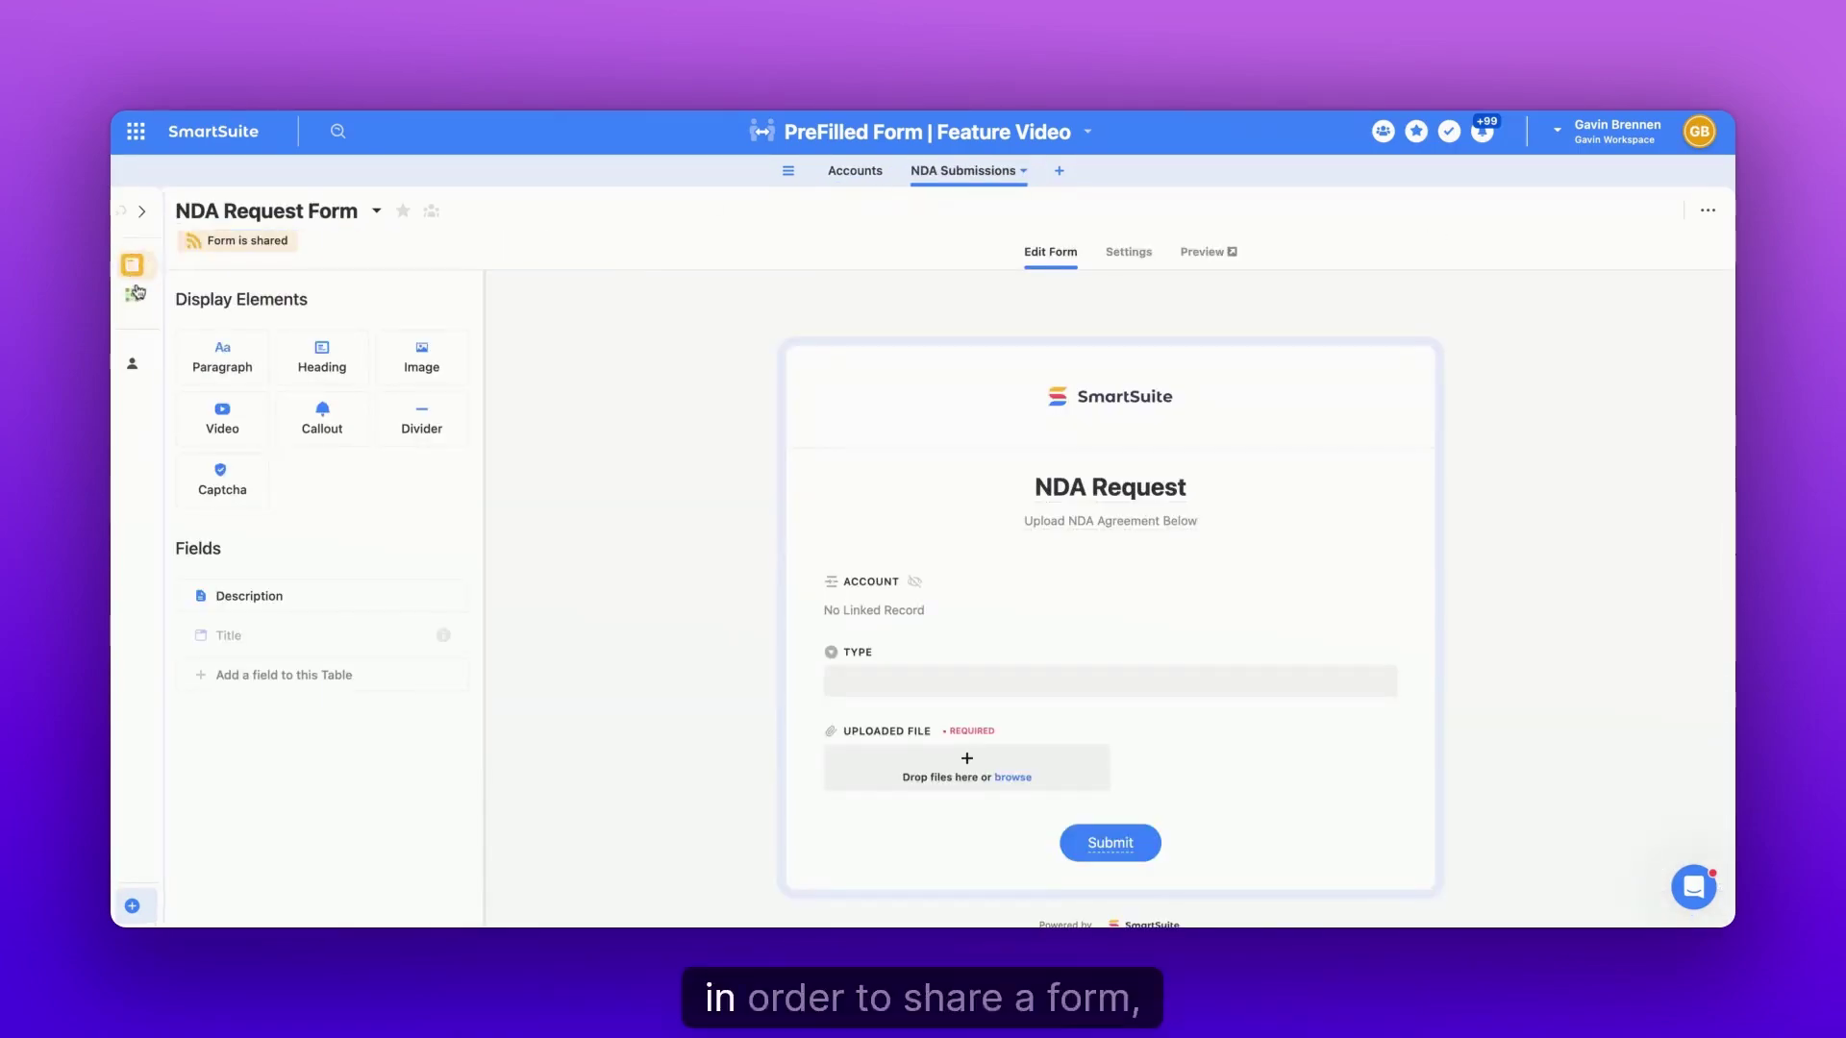
left_click(240, 240)
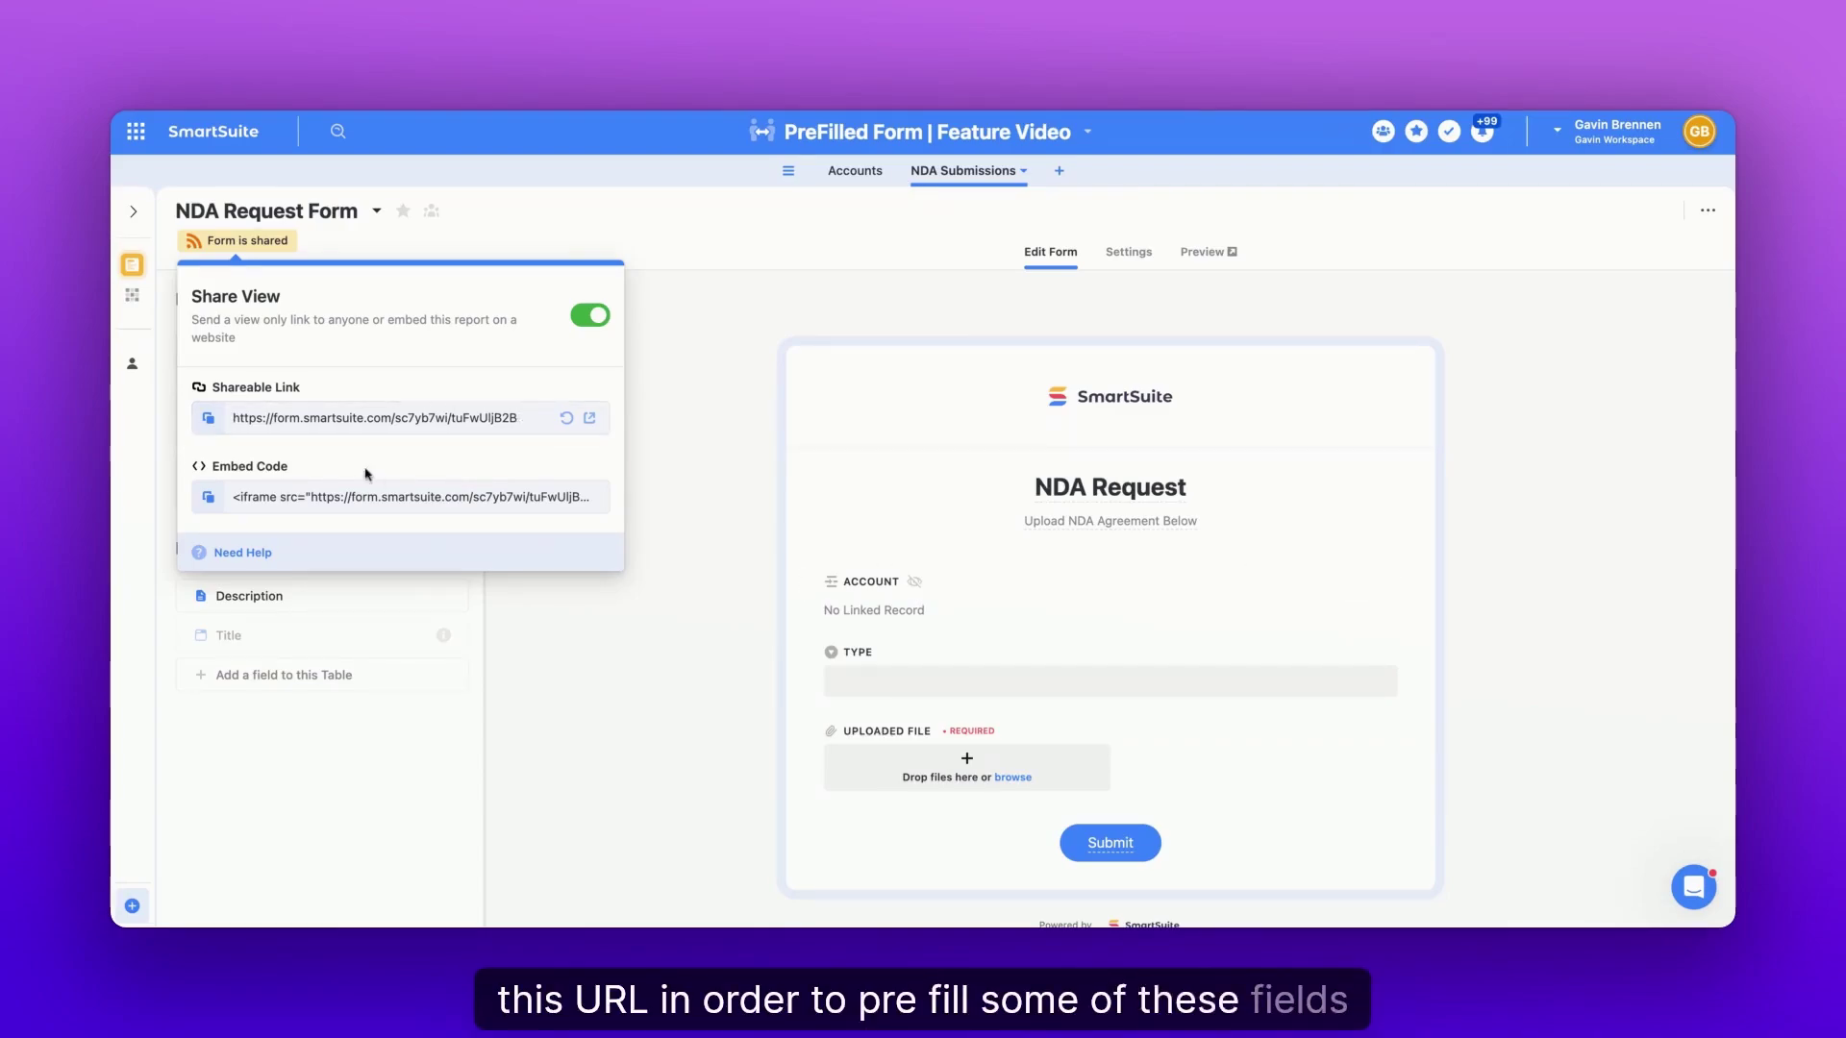
left_click(664, 315)
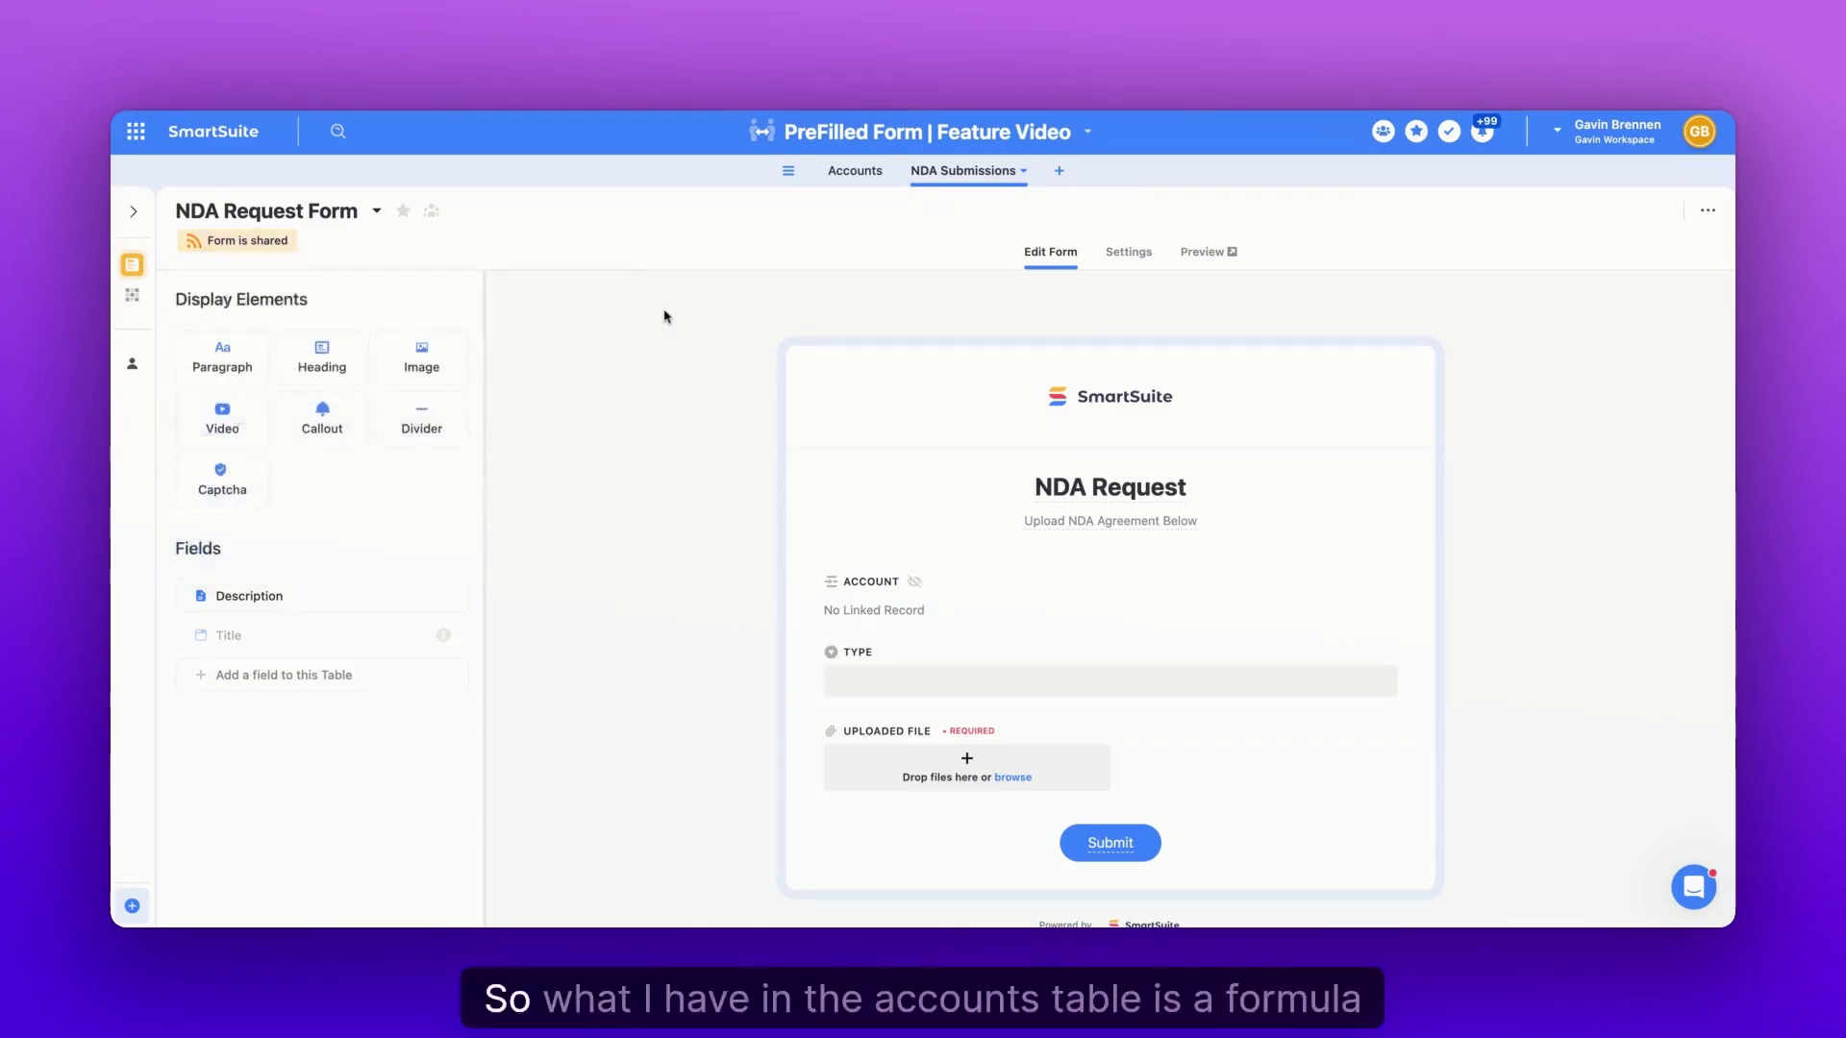
Widen the PreFilled Form URL column to fit the links, then select Amazon's link.
left_click(855, 171)
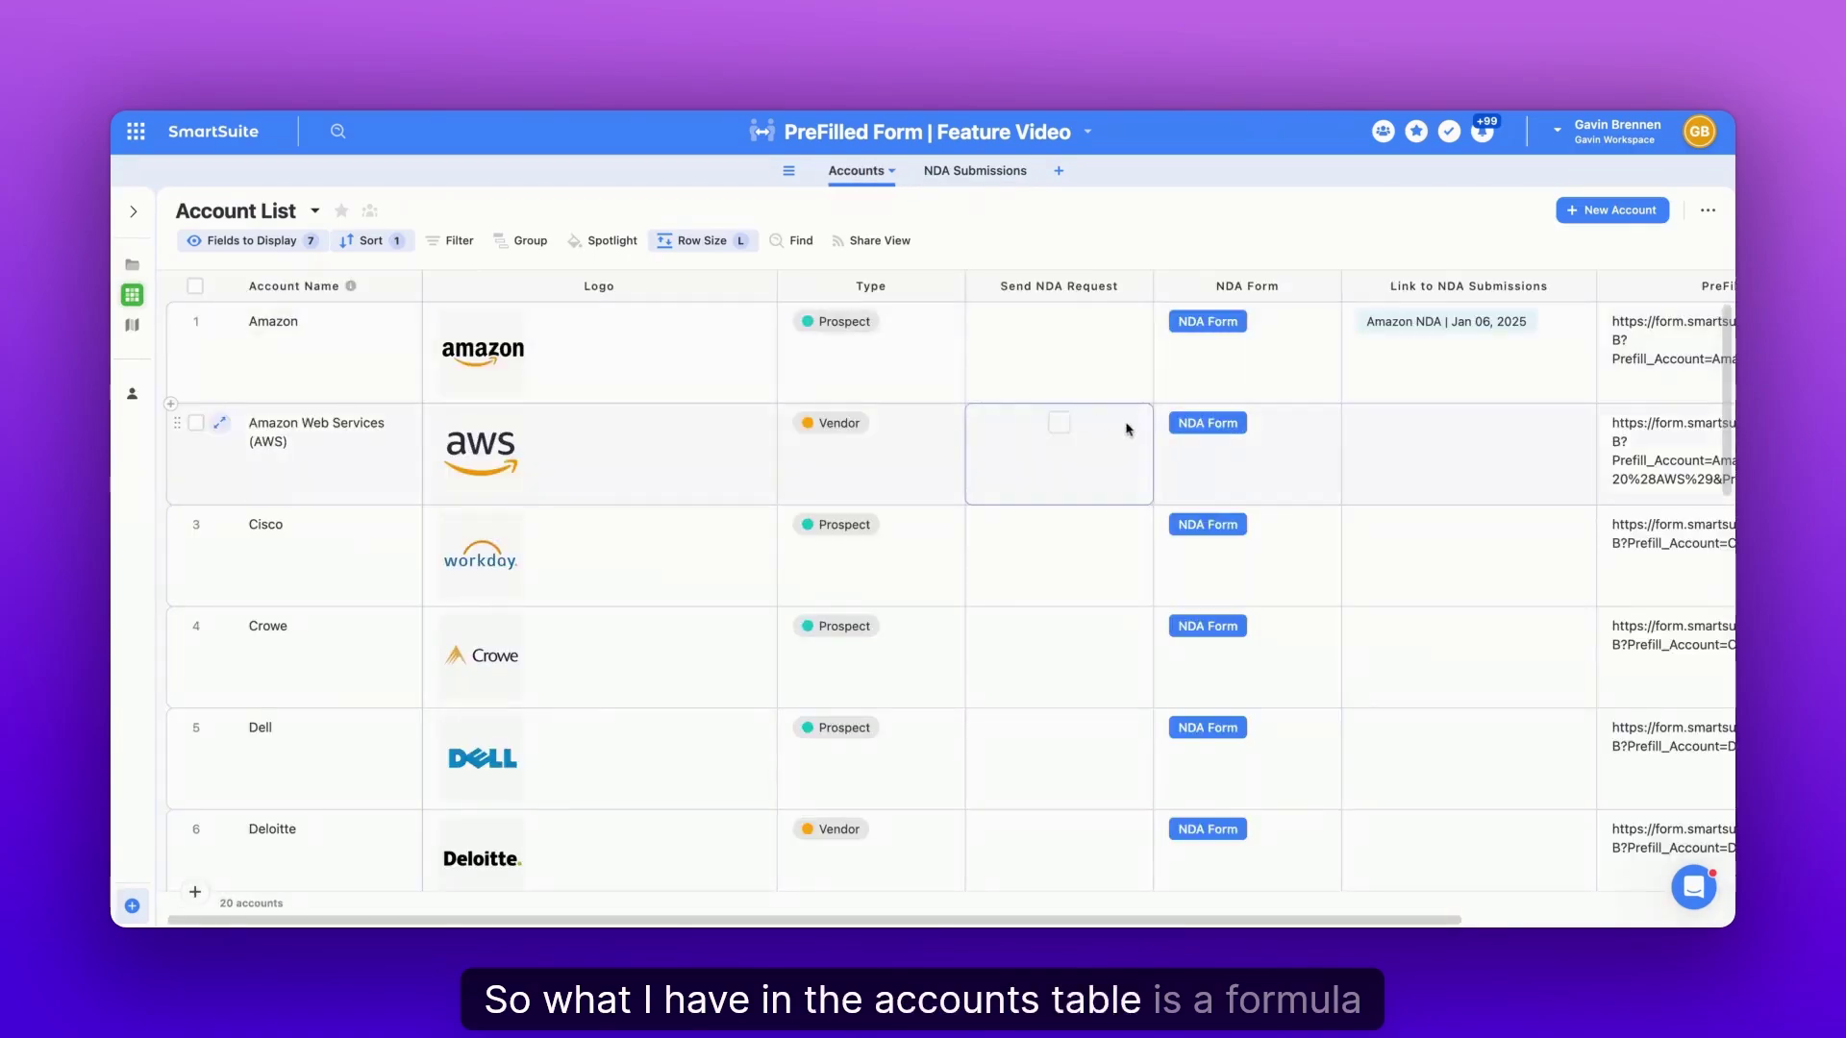
scroll(1346, 384, "right", 2)
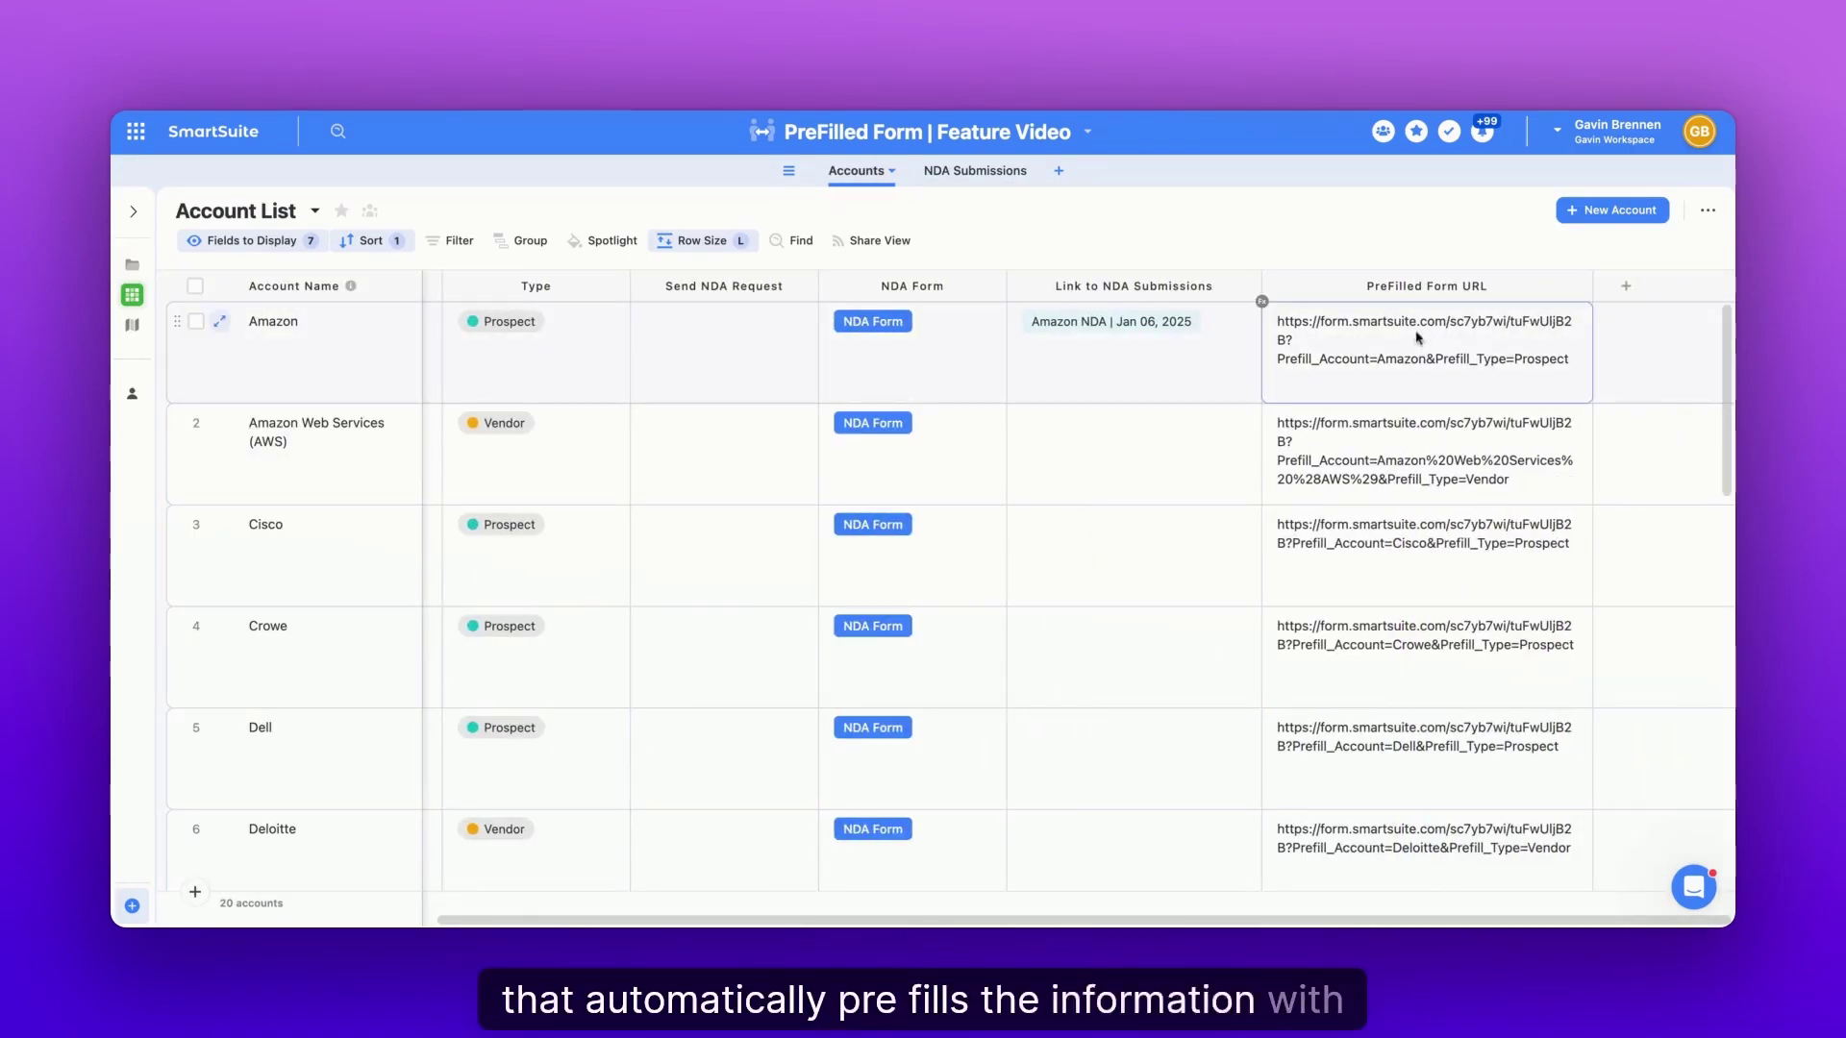
scroll(1346, 356, "left", 4)
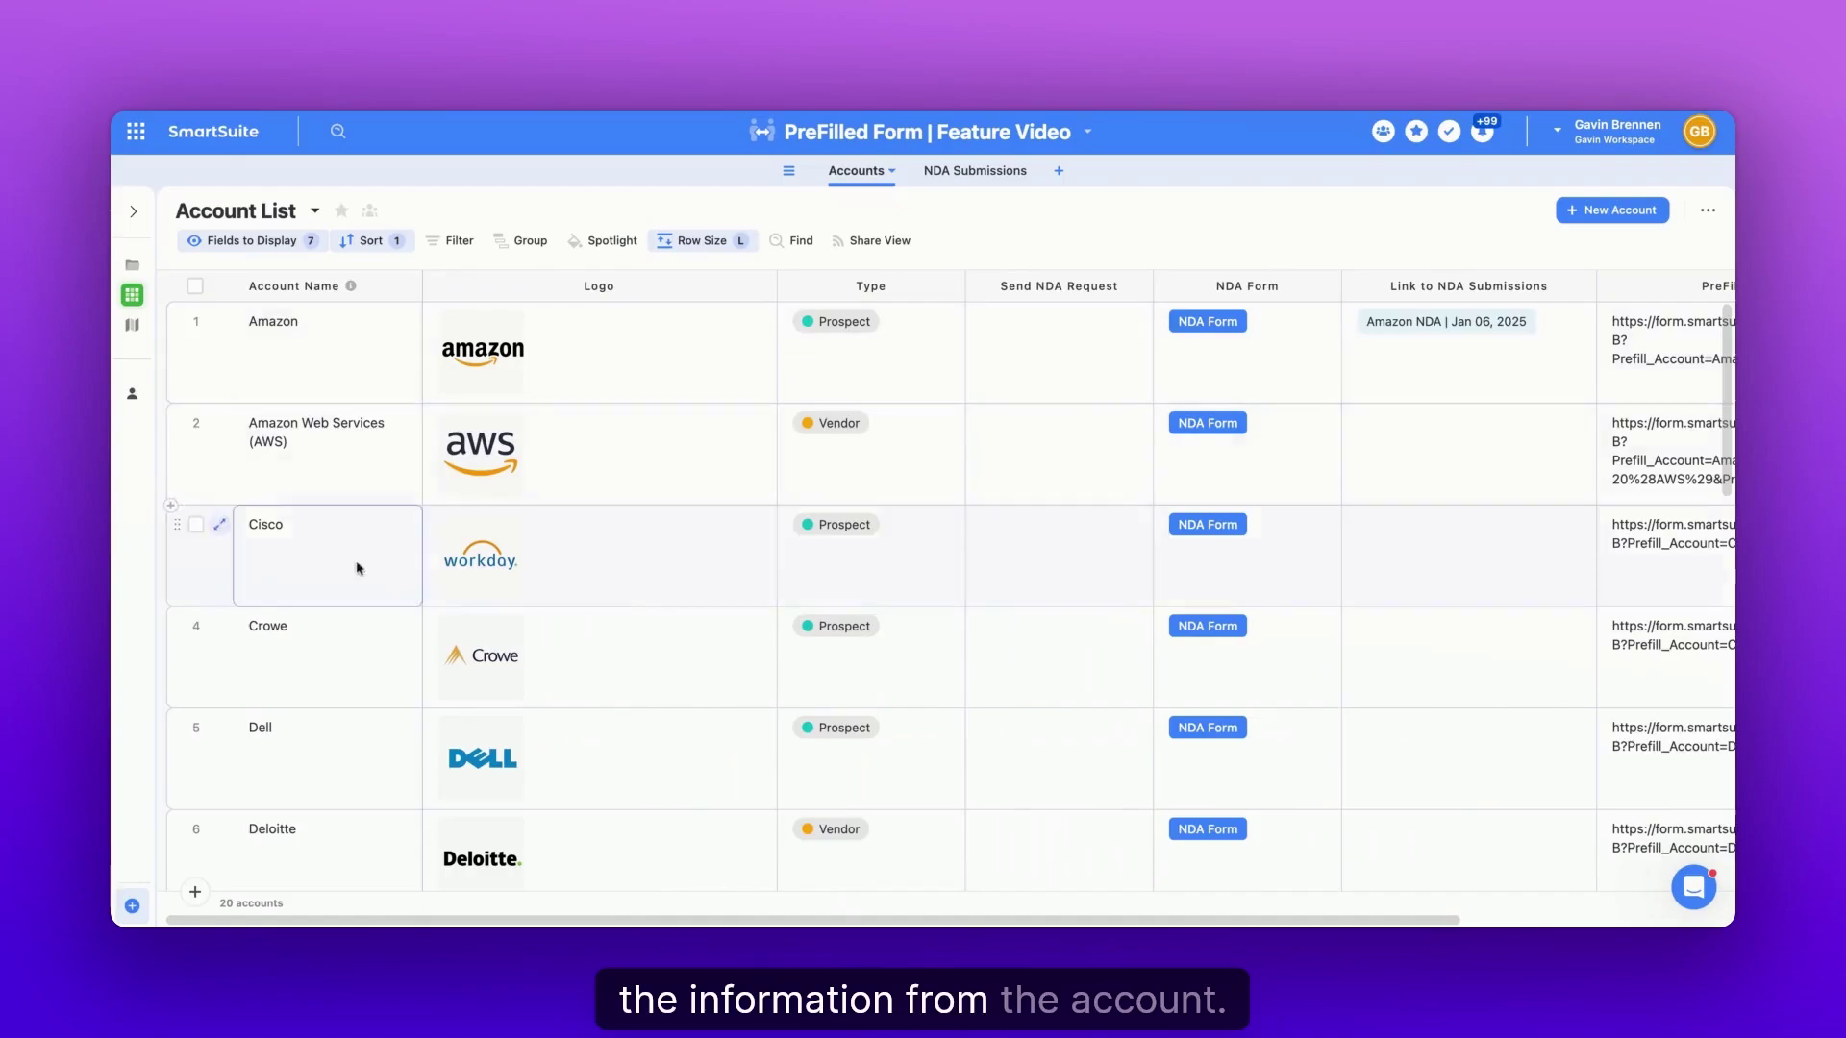
scroll(697, 483, "right", 5)
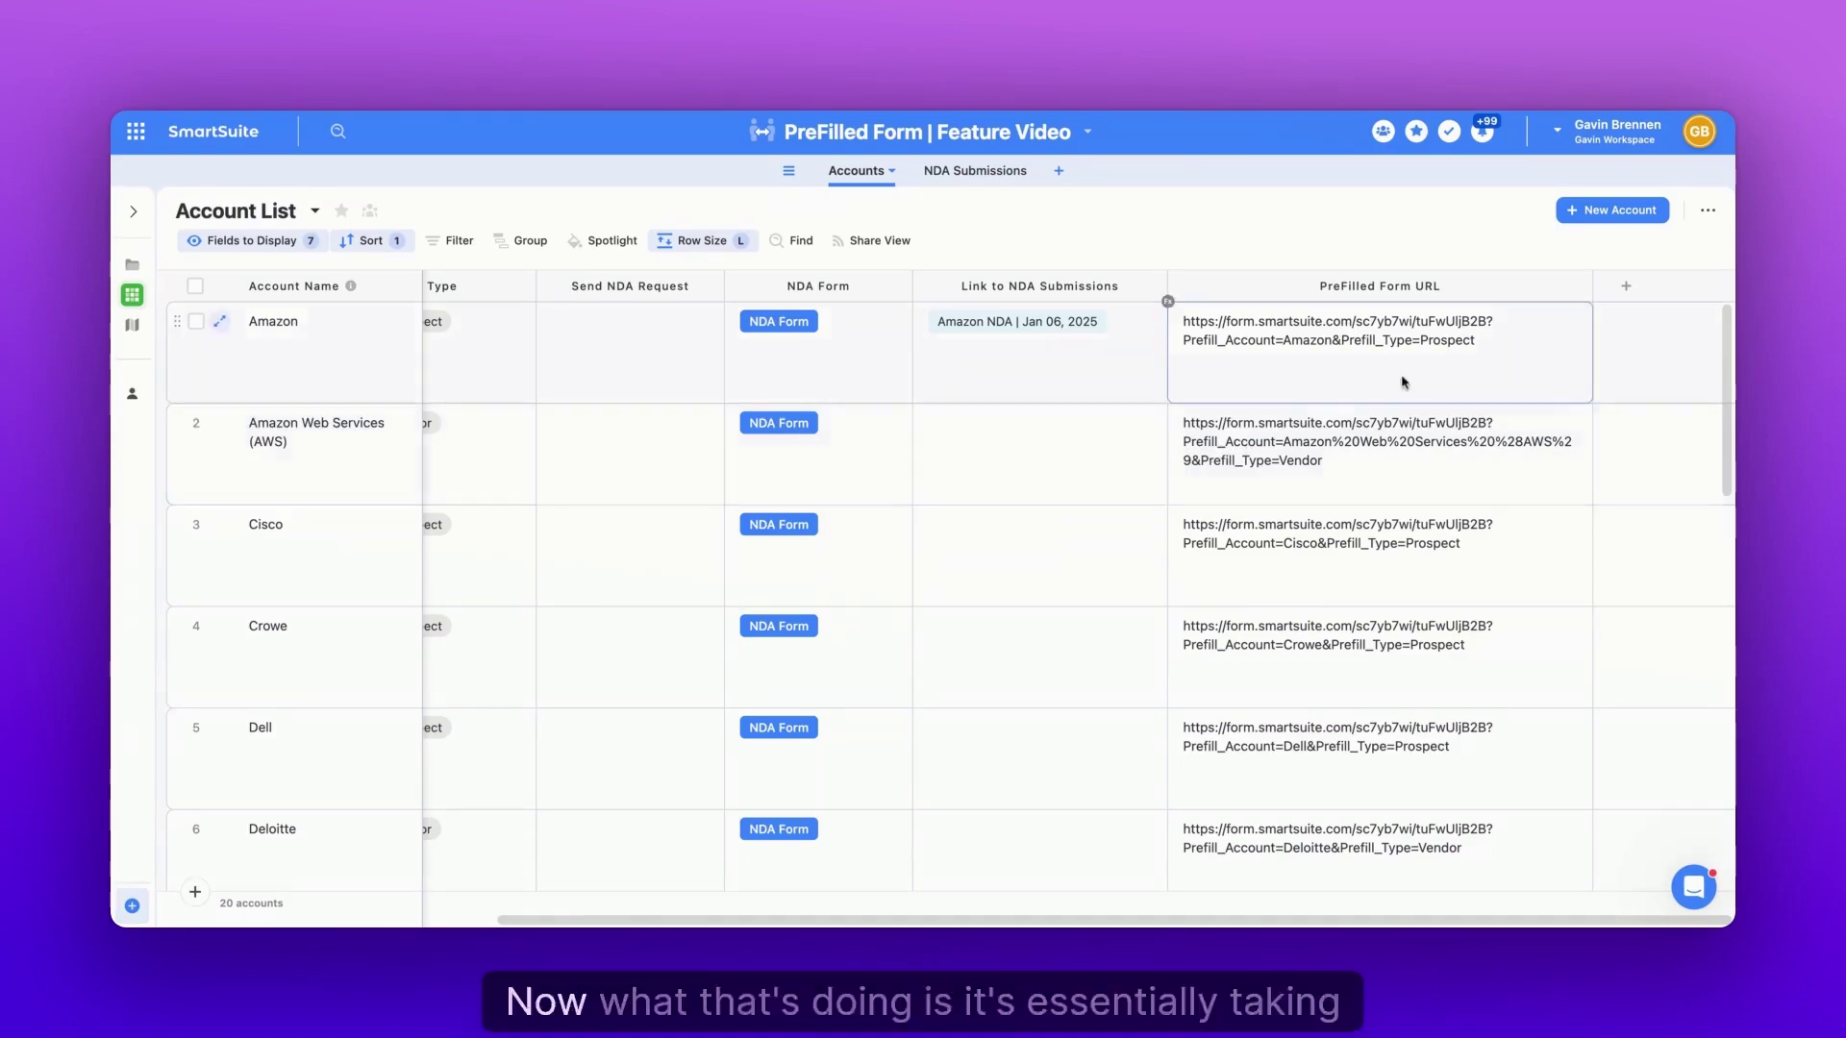
double_click(1592, 286)
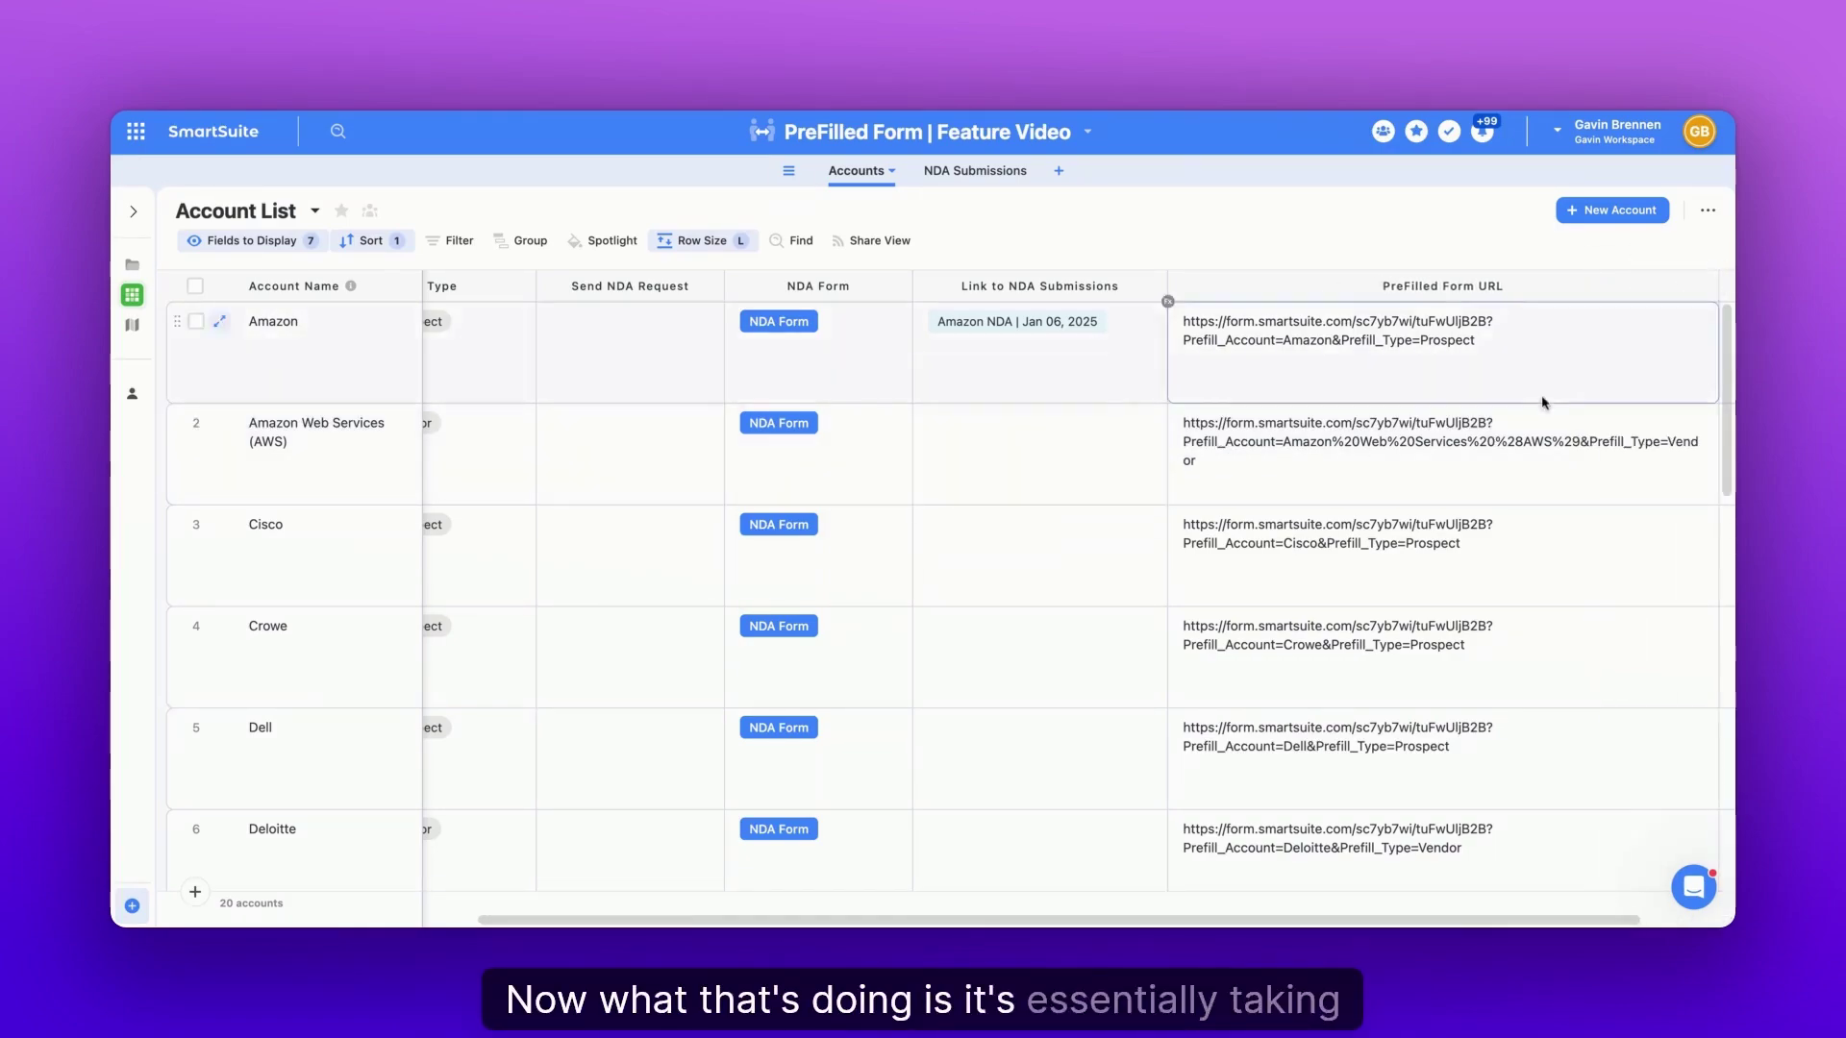
scroll(1166, 301, "right", 3)
left_click_drag(1590, 286, 1728, 286)
scroll(1250, 327, "right", 2)
left_click(1006, 344)
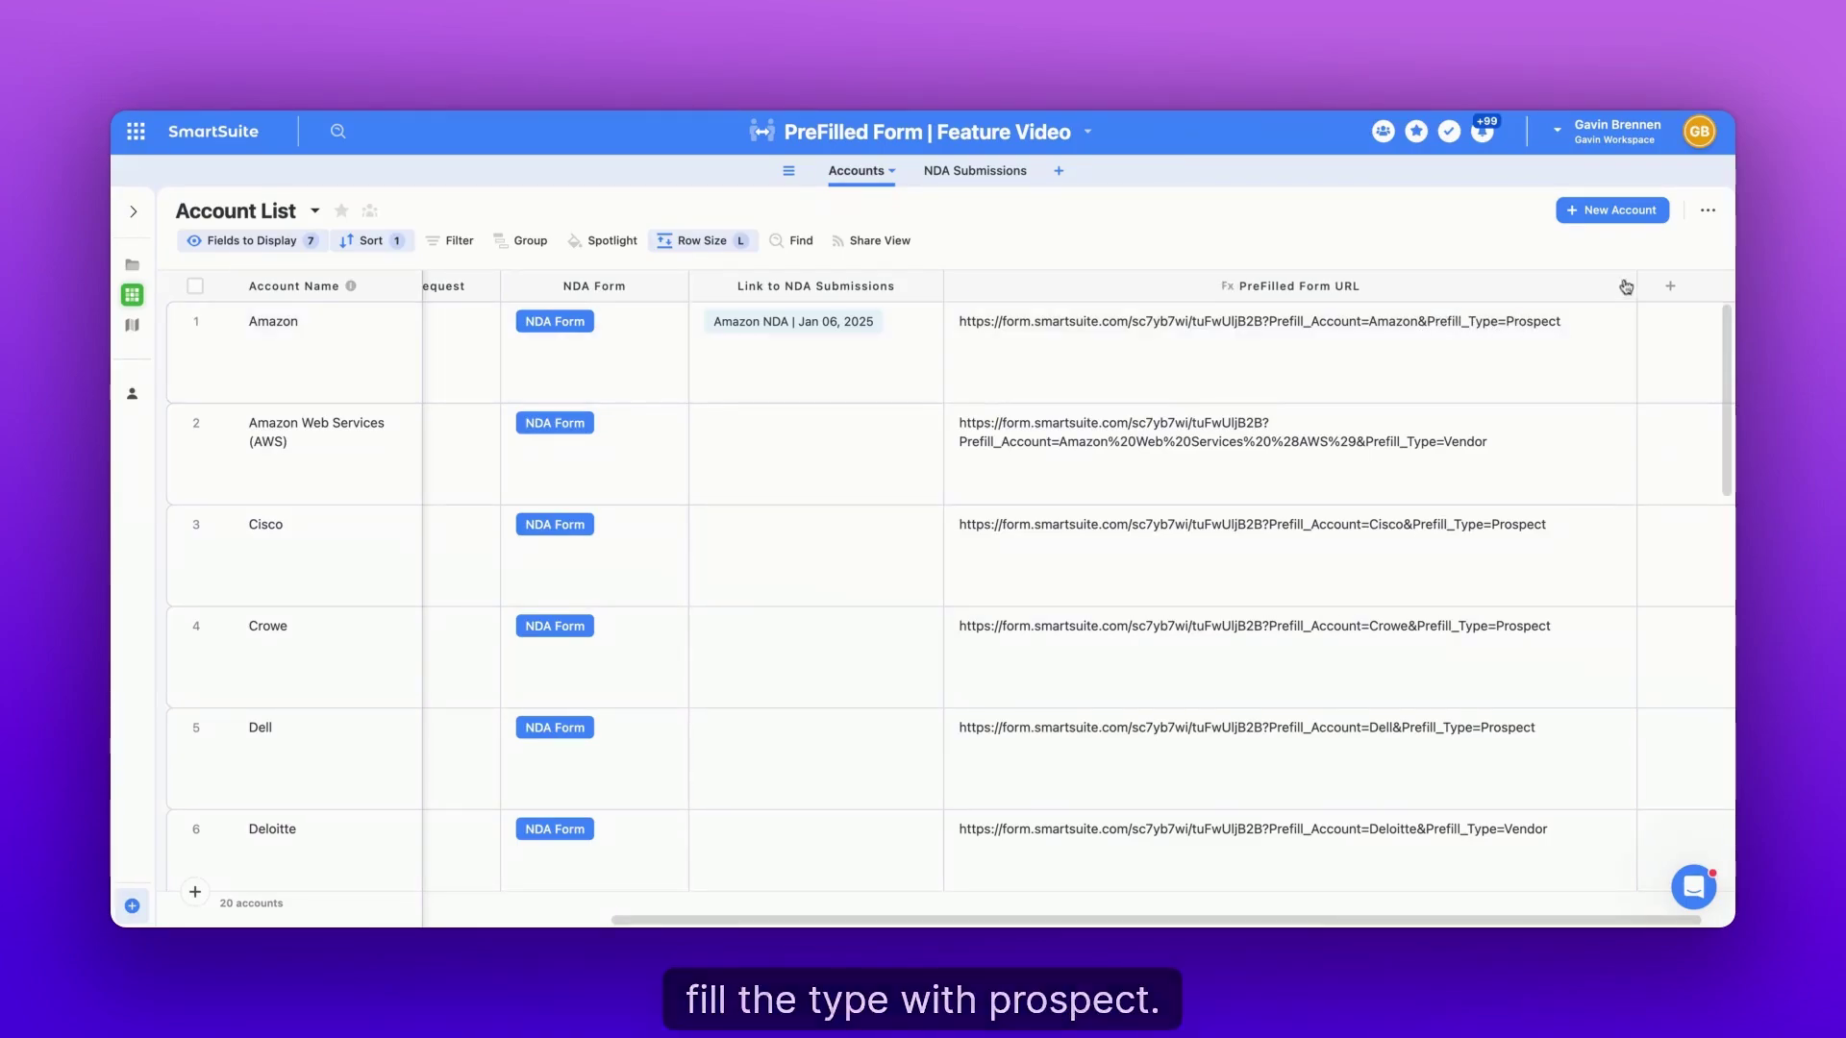
Open the PreFilled Form URL formula and inspect its CONCAT base link and encoded Account Name parameter.
left_click(1620, 286)
left_click(1020, 332)
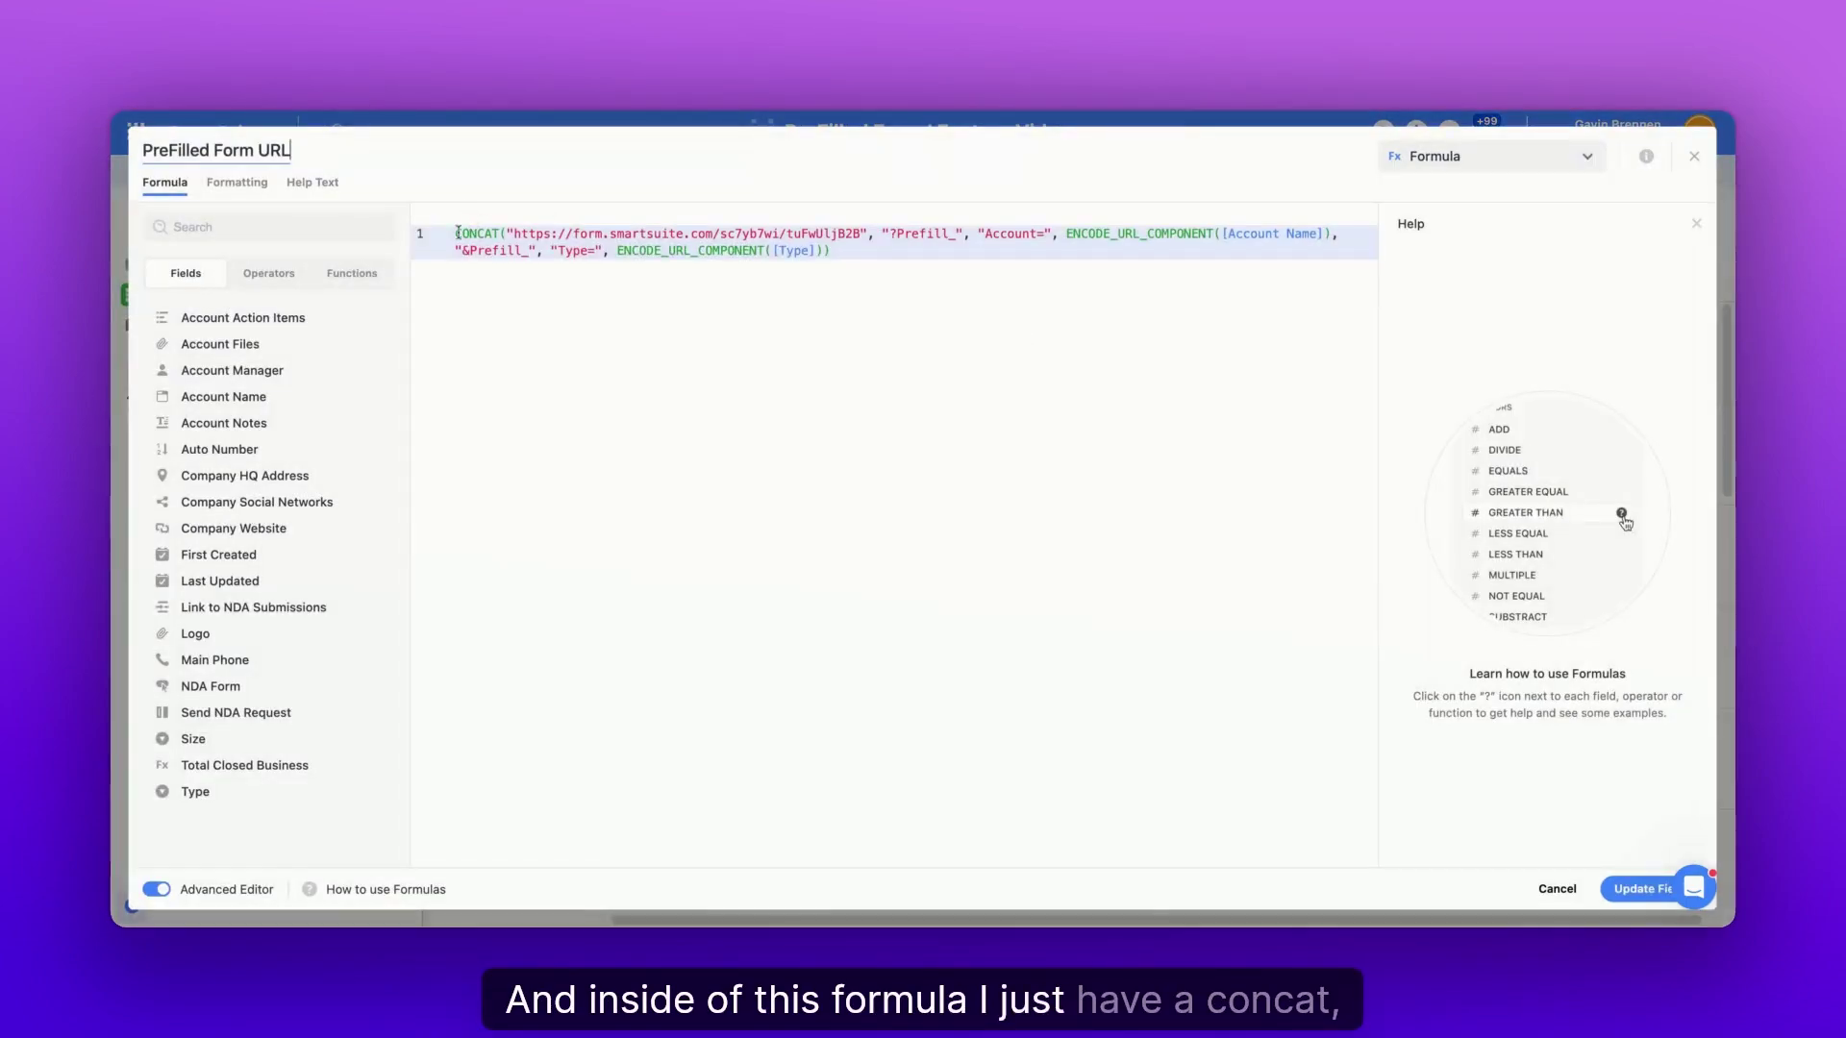
left_click(458, 234)
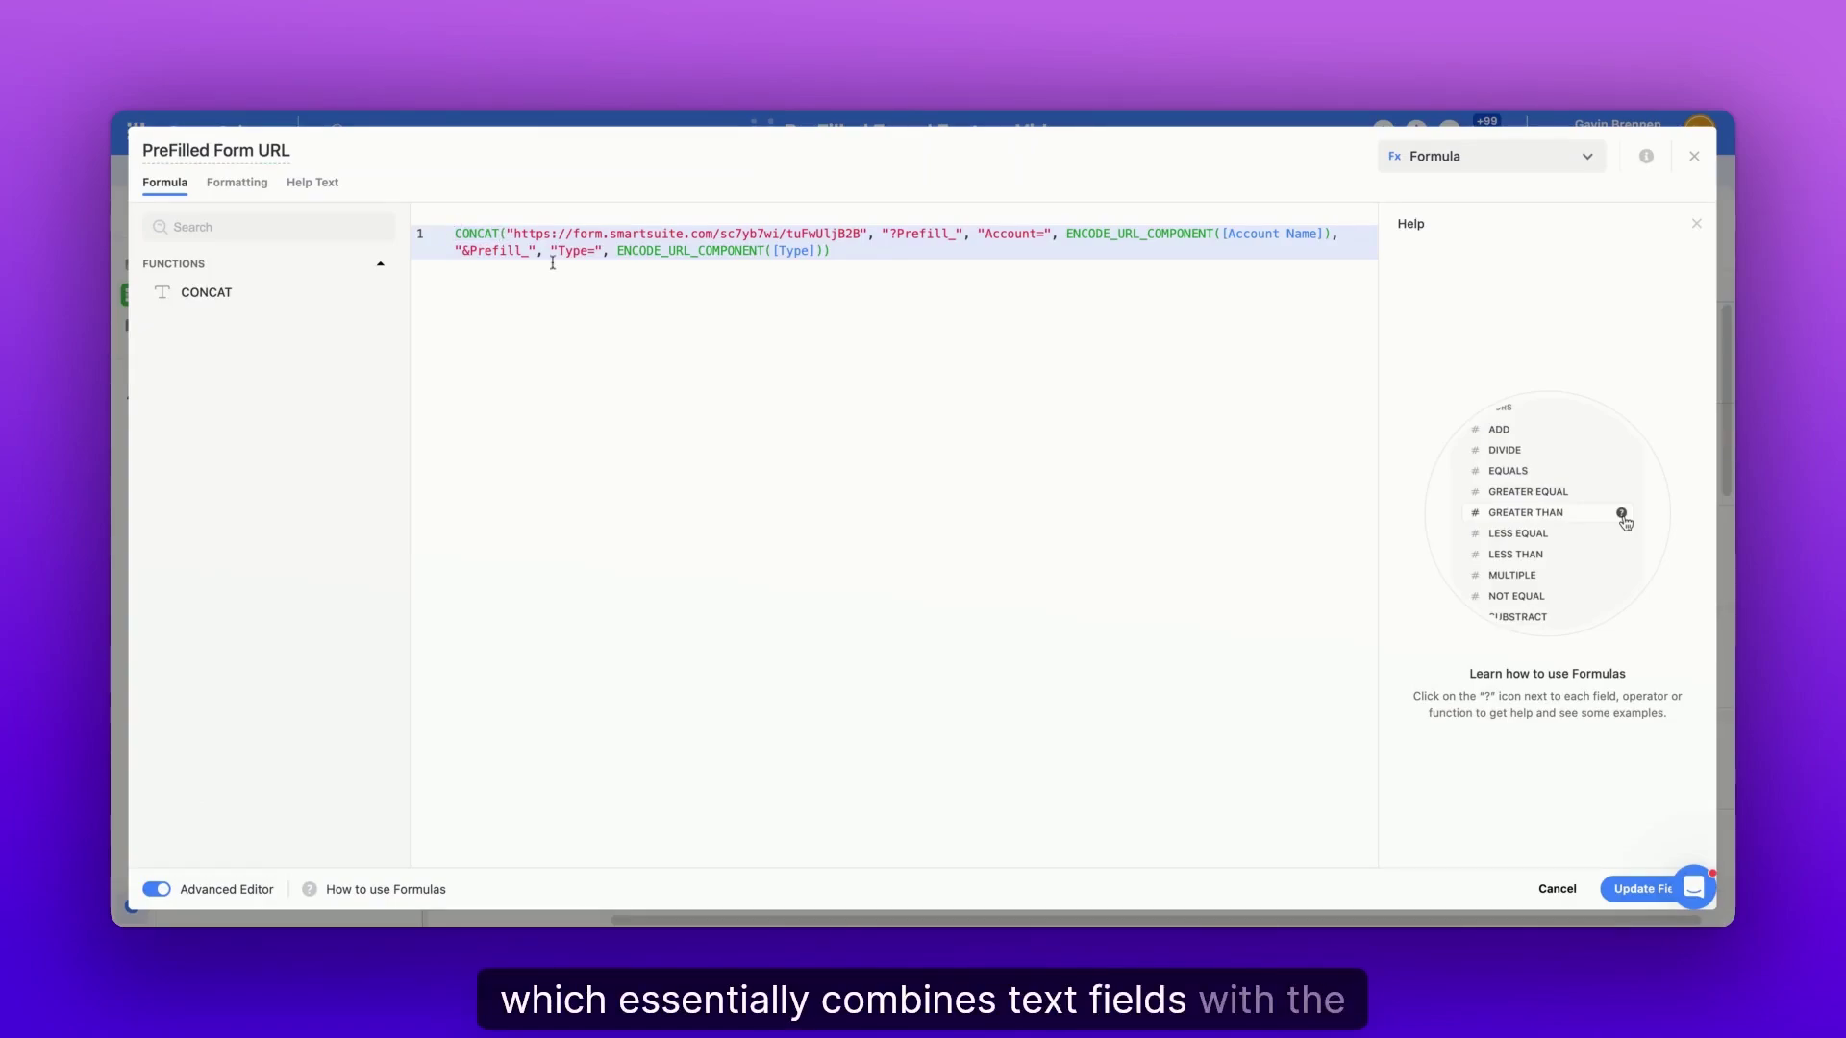
left_click_drag(511, 234, 957, 234)
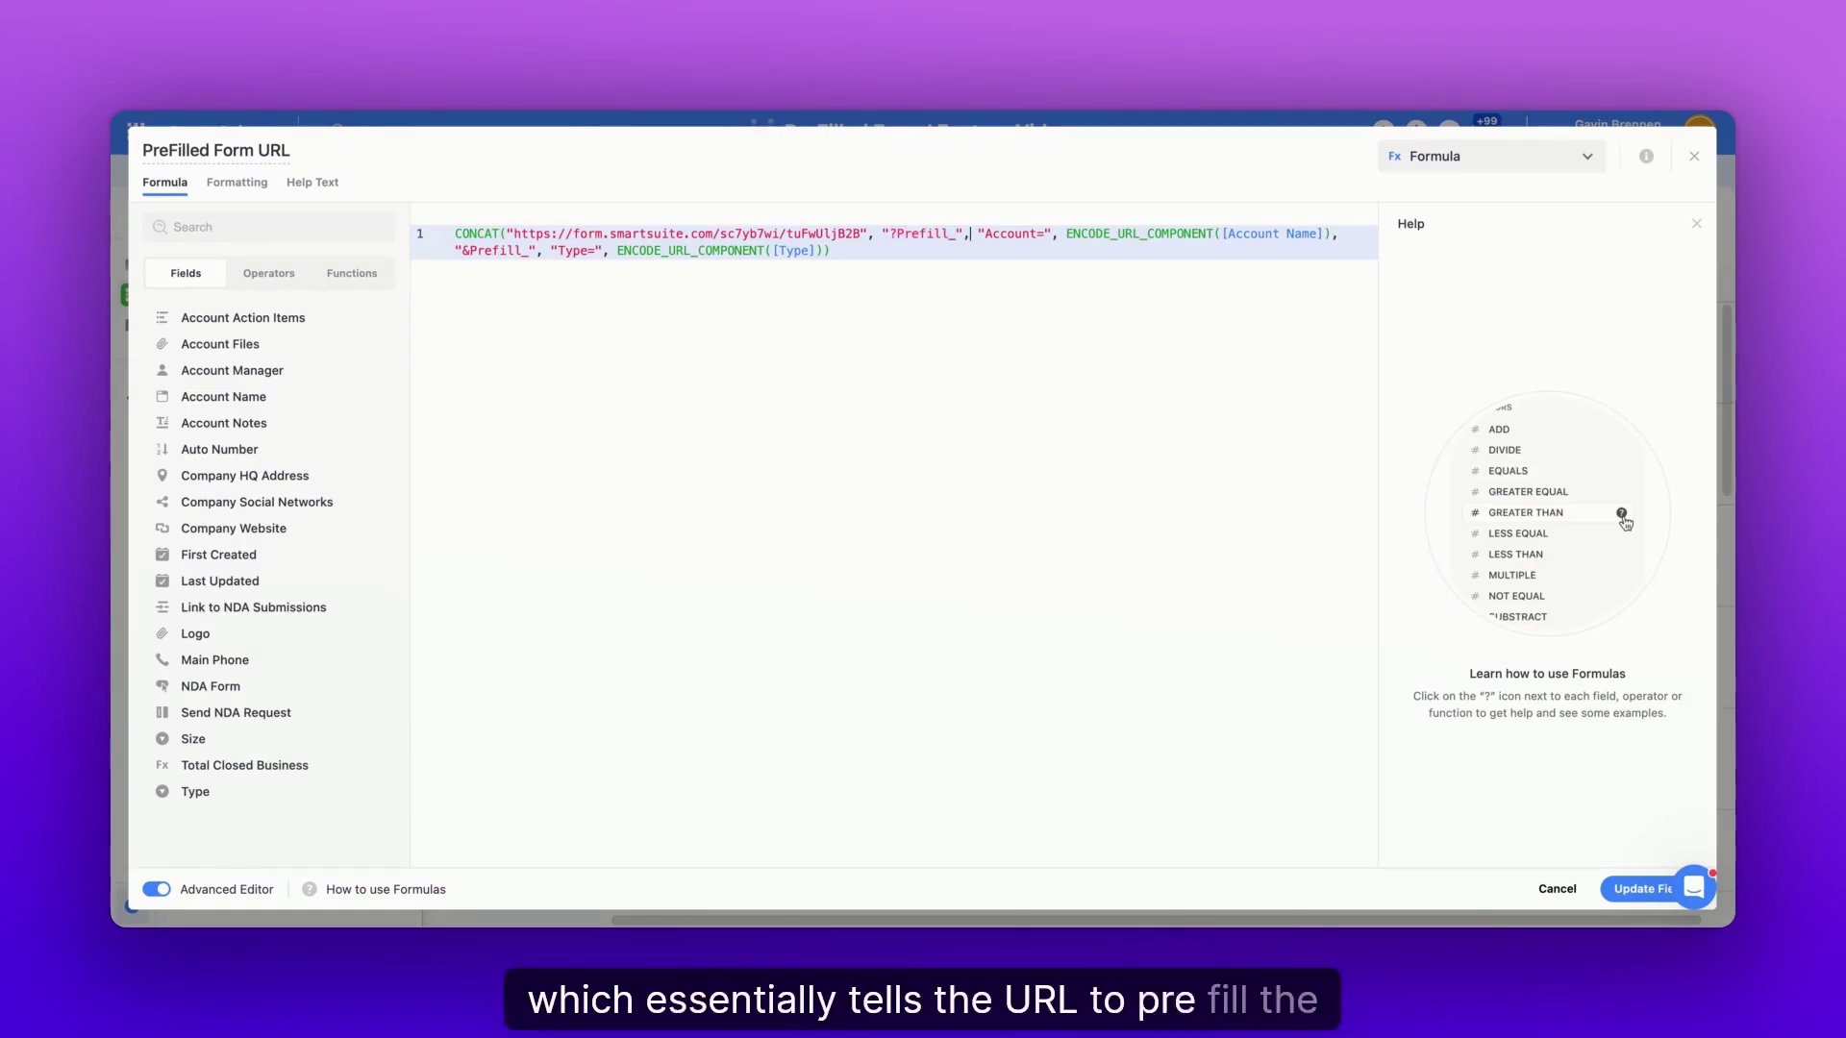
left_click_drag(1007, 234, 1046, 234)
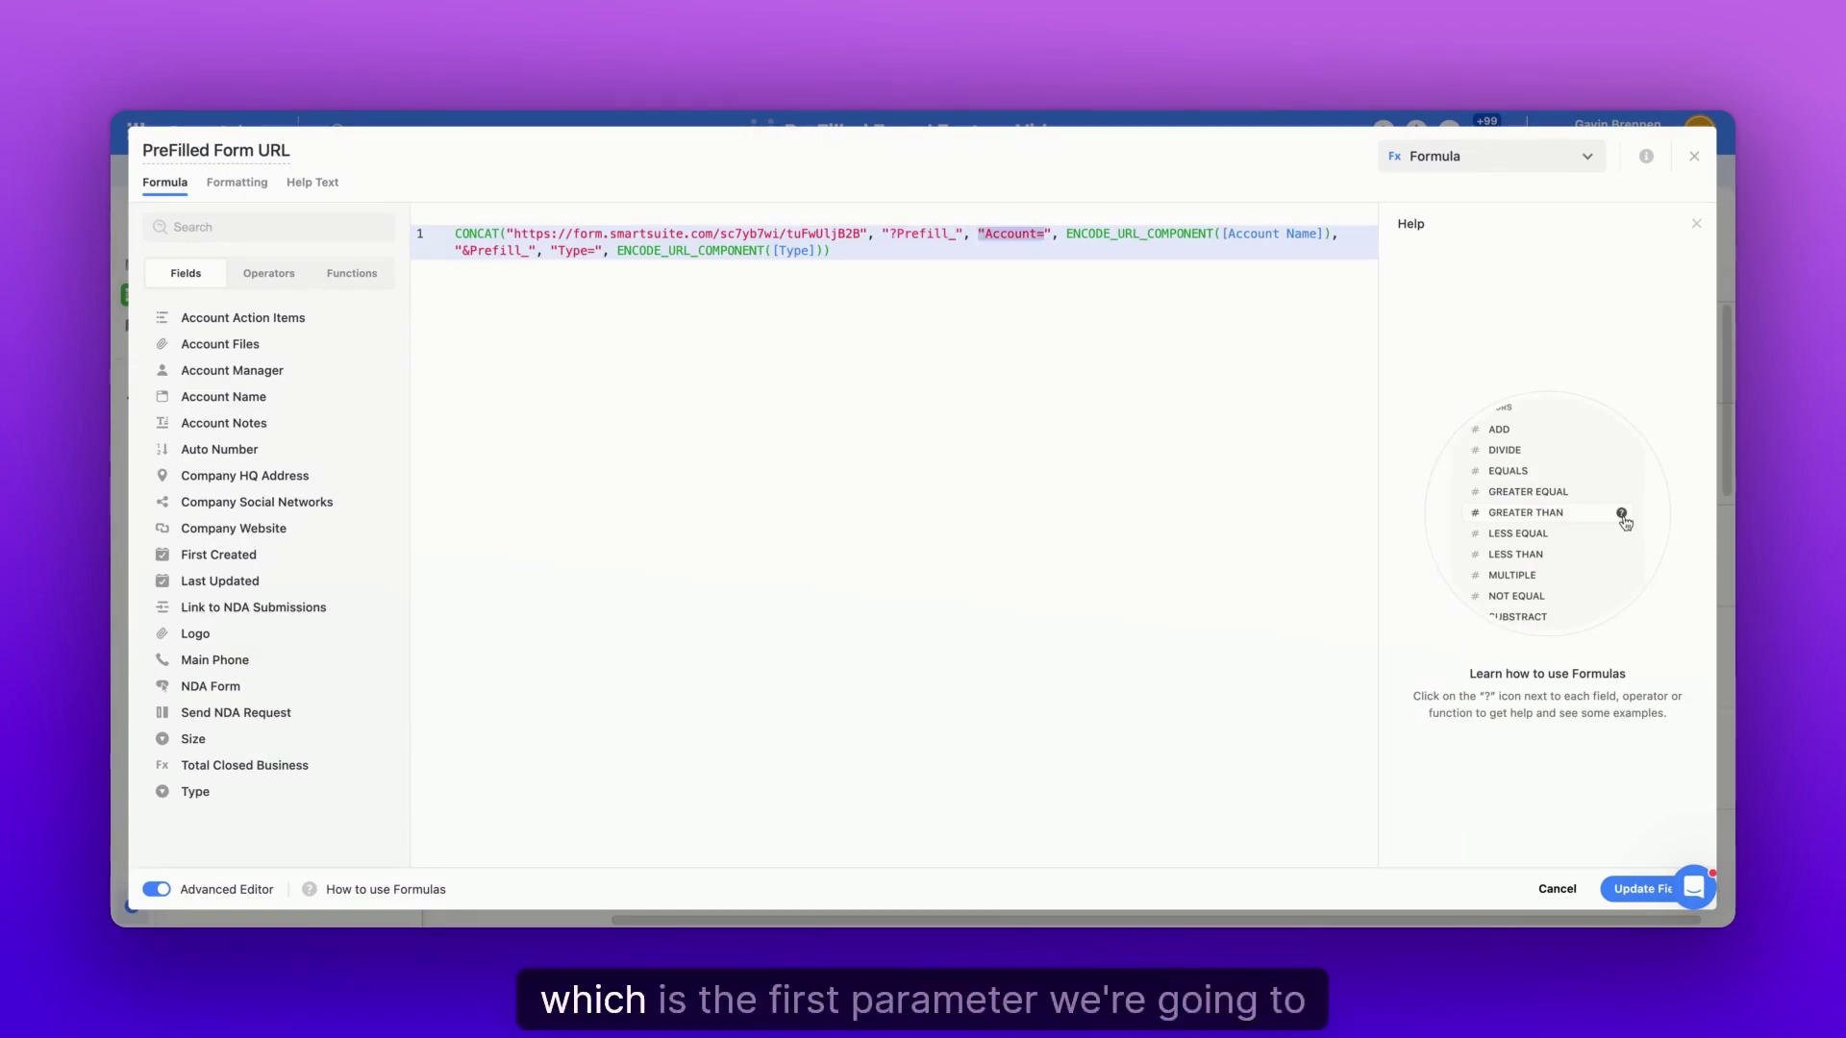
left_click(1213, 237)
left_click(1223, 236)
key("shift+Right")
key("shift+Right")
key("shift+Right")
key("shift+Right")
key("shift+Right")
key("shift+Right")
key("shift+Right")
key("shift+Right")
key("shift+Right")
key("shift+Right")
key("shift+Right")
key("shift+Right")
key("shift+Right")
left_click(1066, 236)
key("shift+Right")
key("shift+Right")
key("shift+Right")
key("shift+Right")
key("shift+Right")
key("shift+Right")
key("shift+Right")
key("shift+Right")
key("shift+Right")
key("shift+Right")
key("shift+Right")
key("shift+Right")
key("shift+Right")
key("shift+Right")
key("shift+Right")
key("shift+Right")
key("shift+Right")
key("shift+Right")
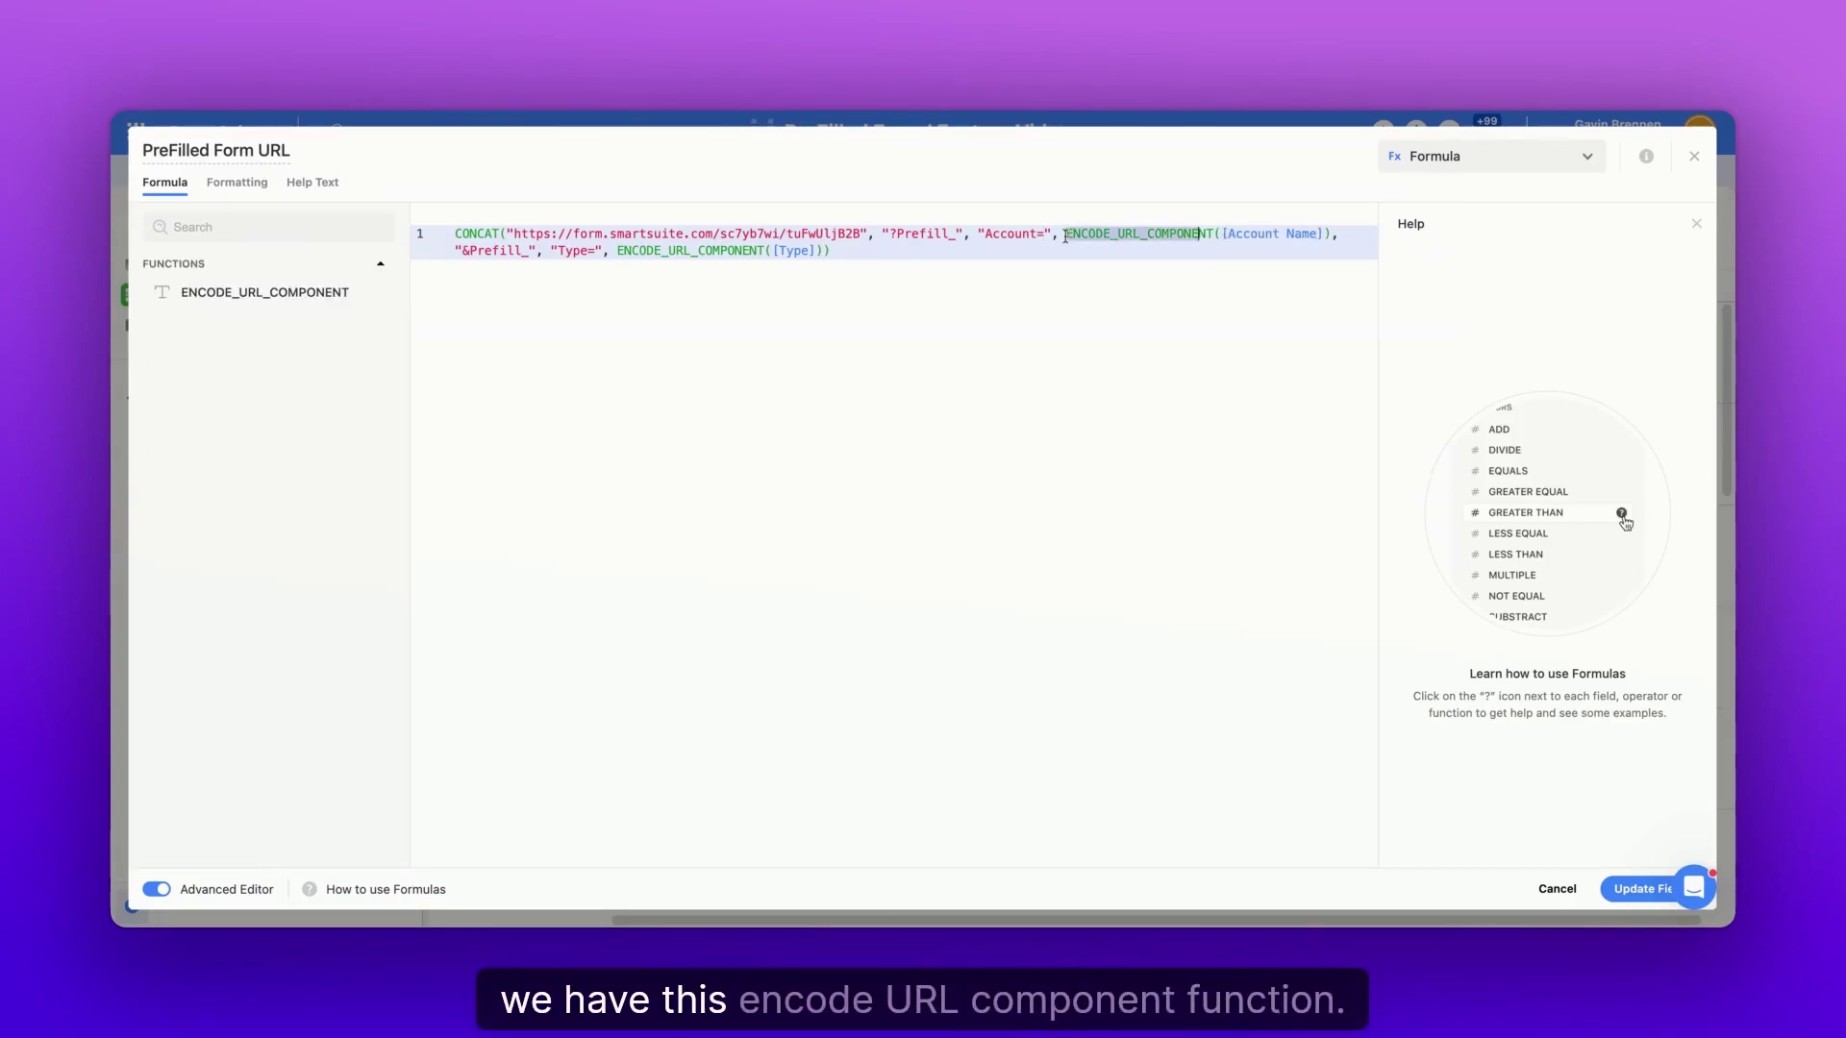
key("shift+Right")
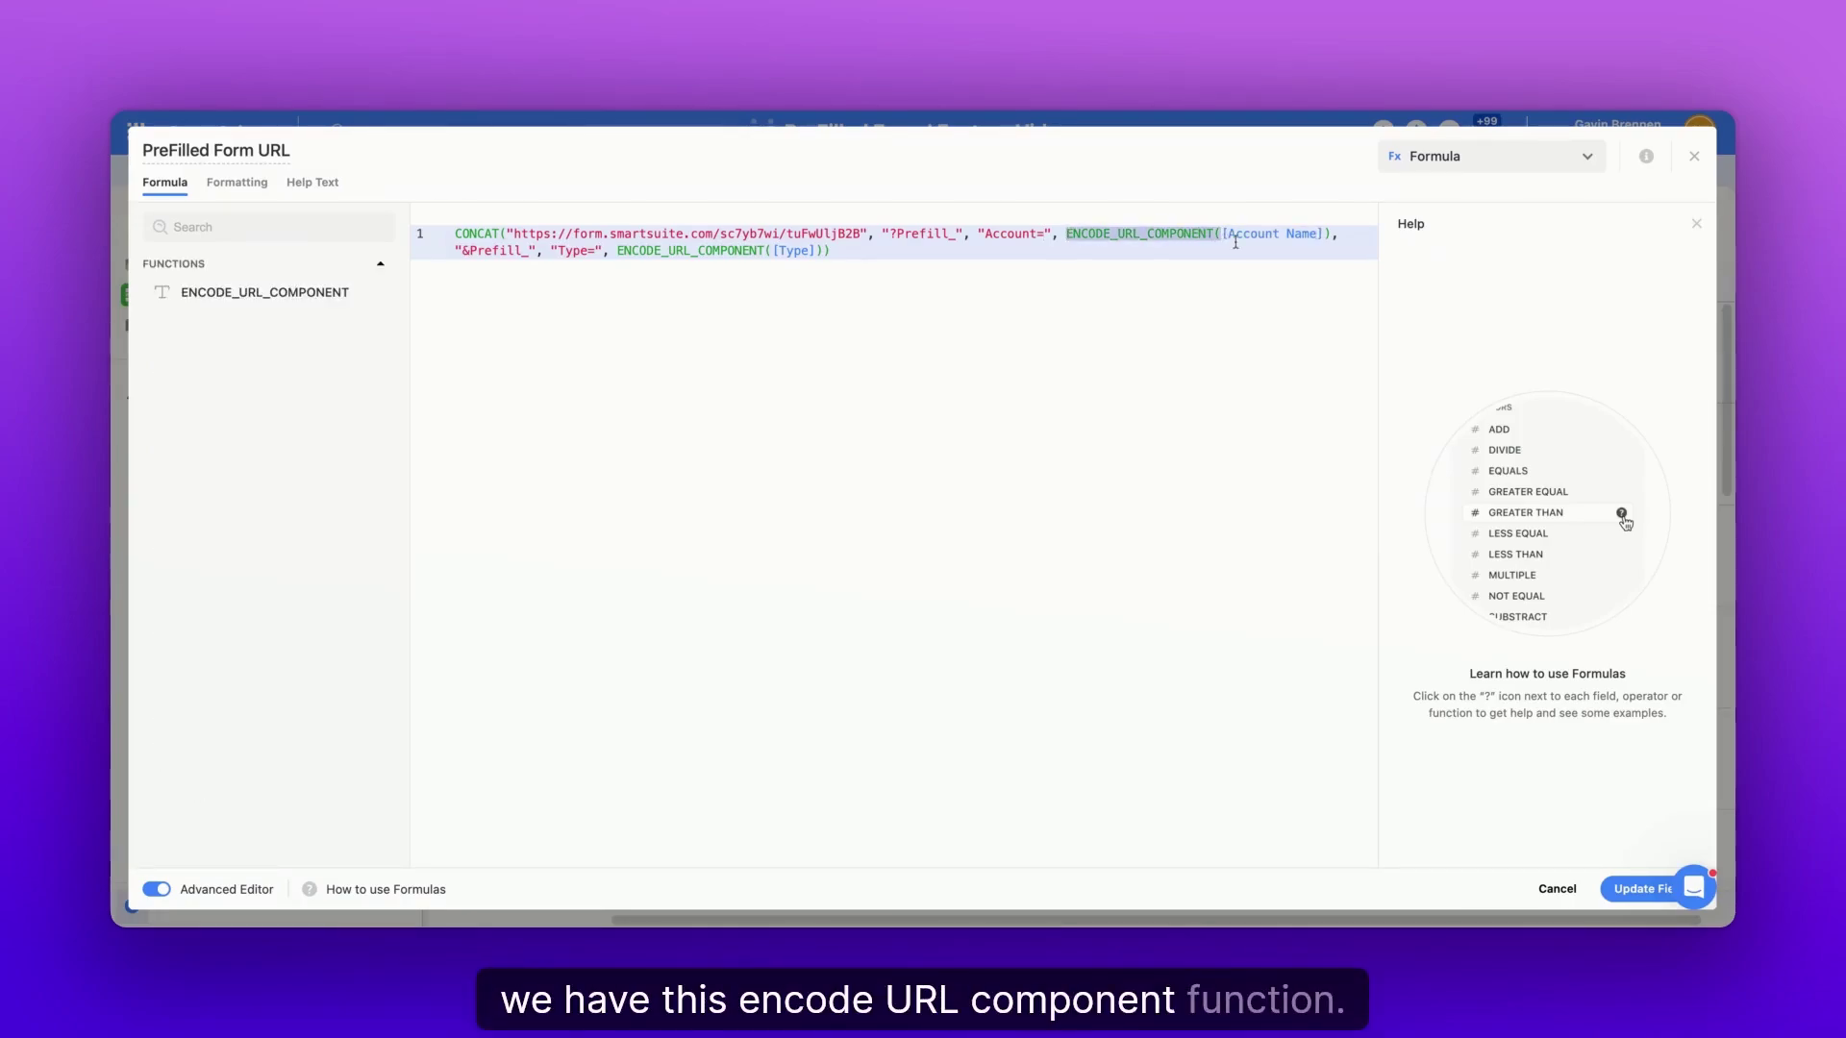
left_click(1236, 235)
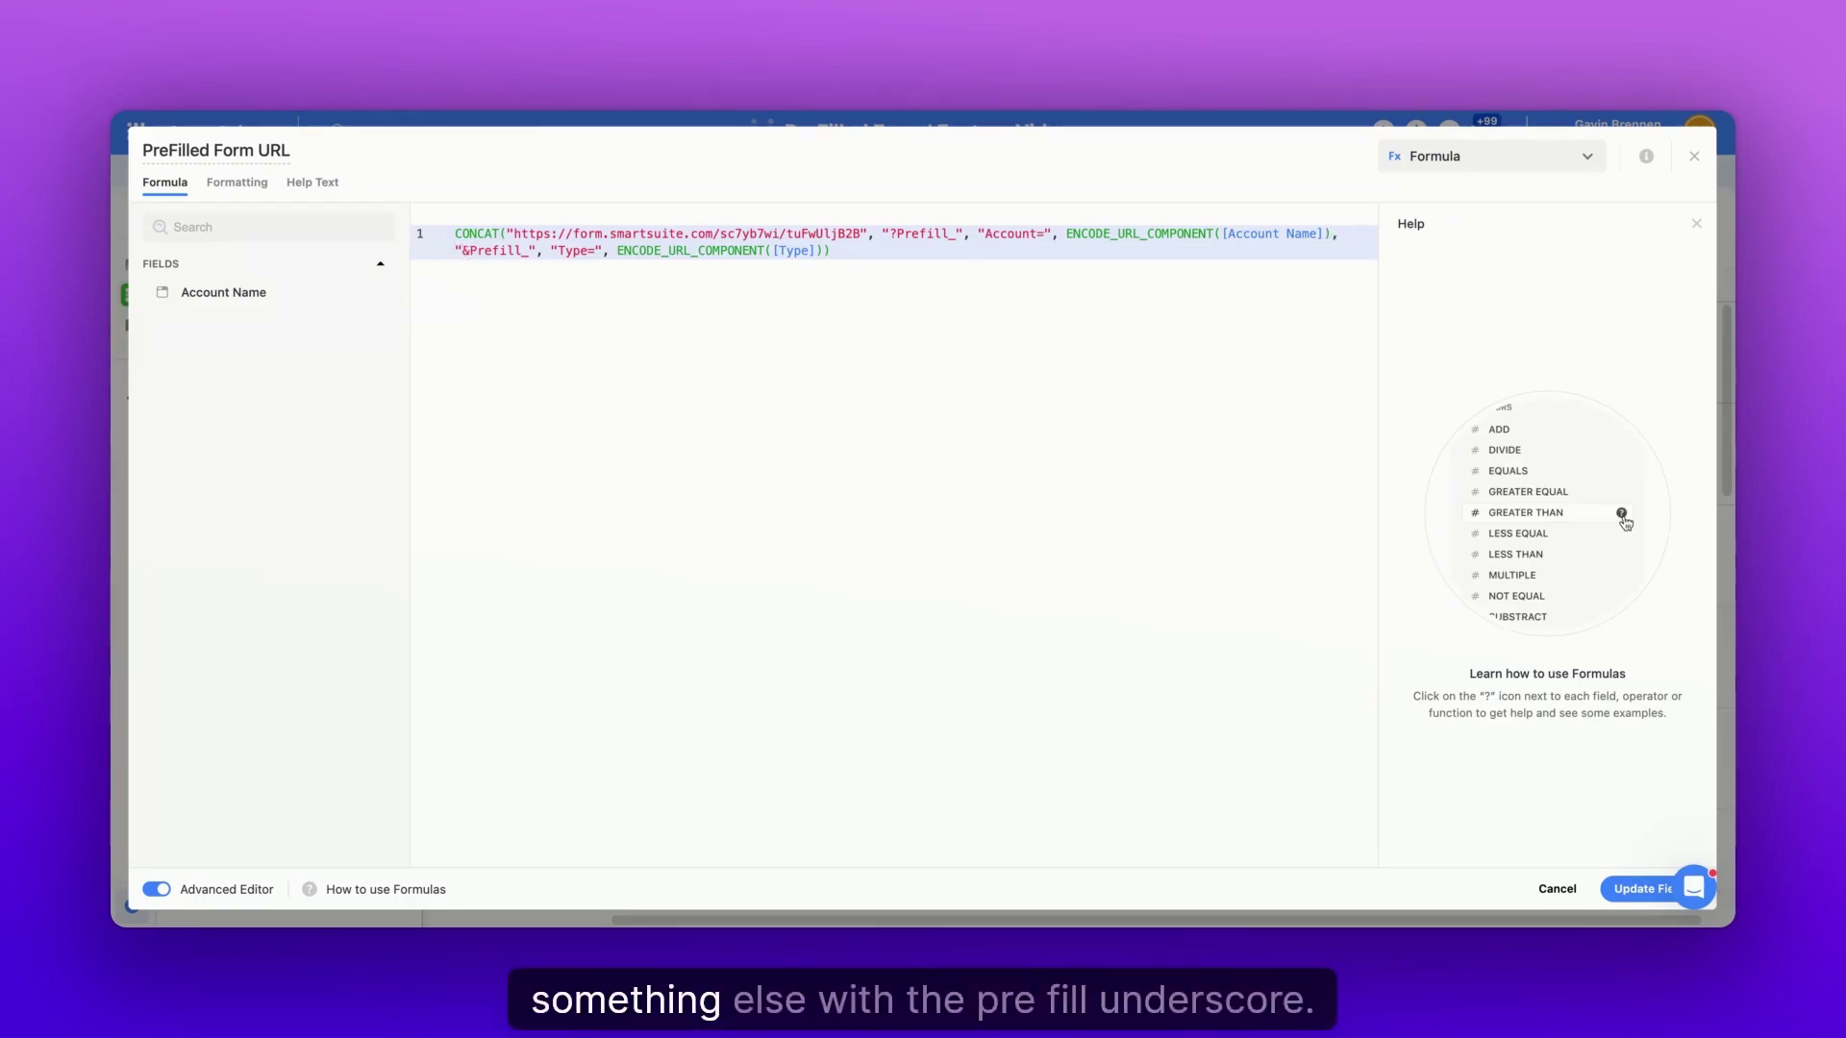
Review the encoded Type parameter and save the formula with Update Field.
left_click(466, 251)
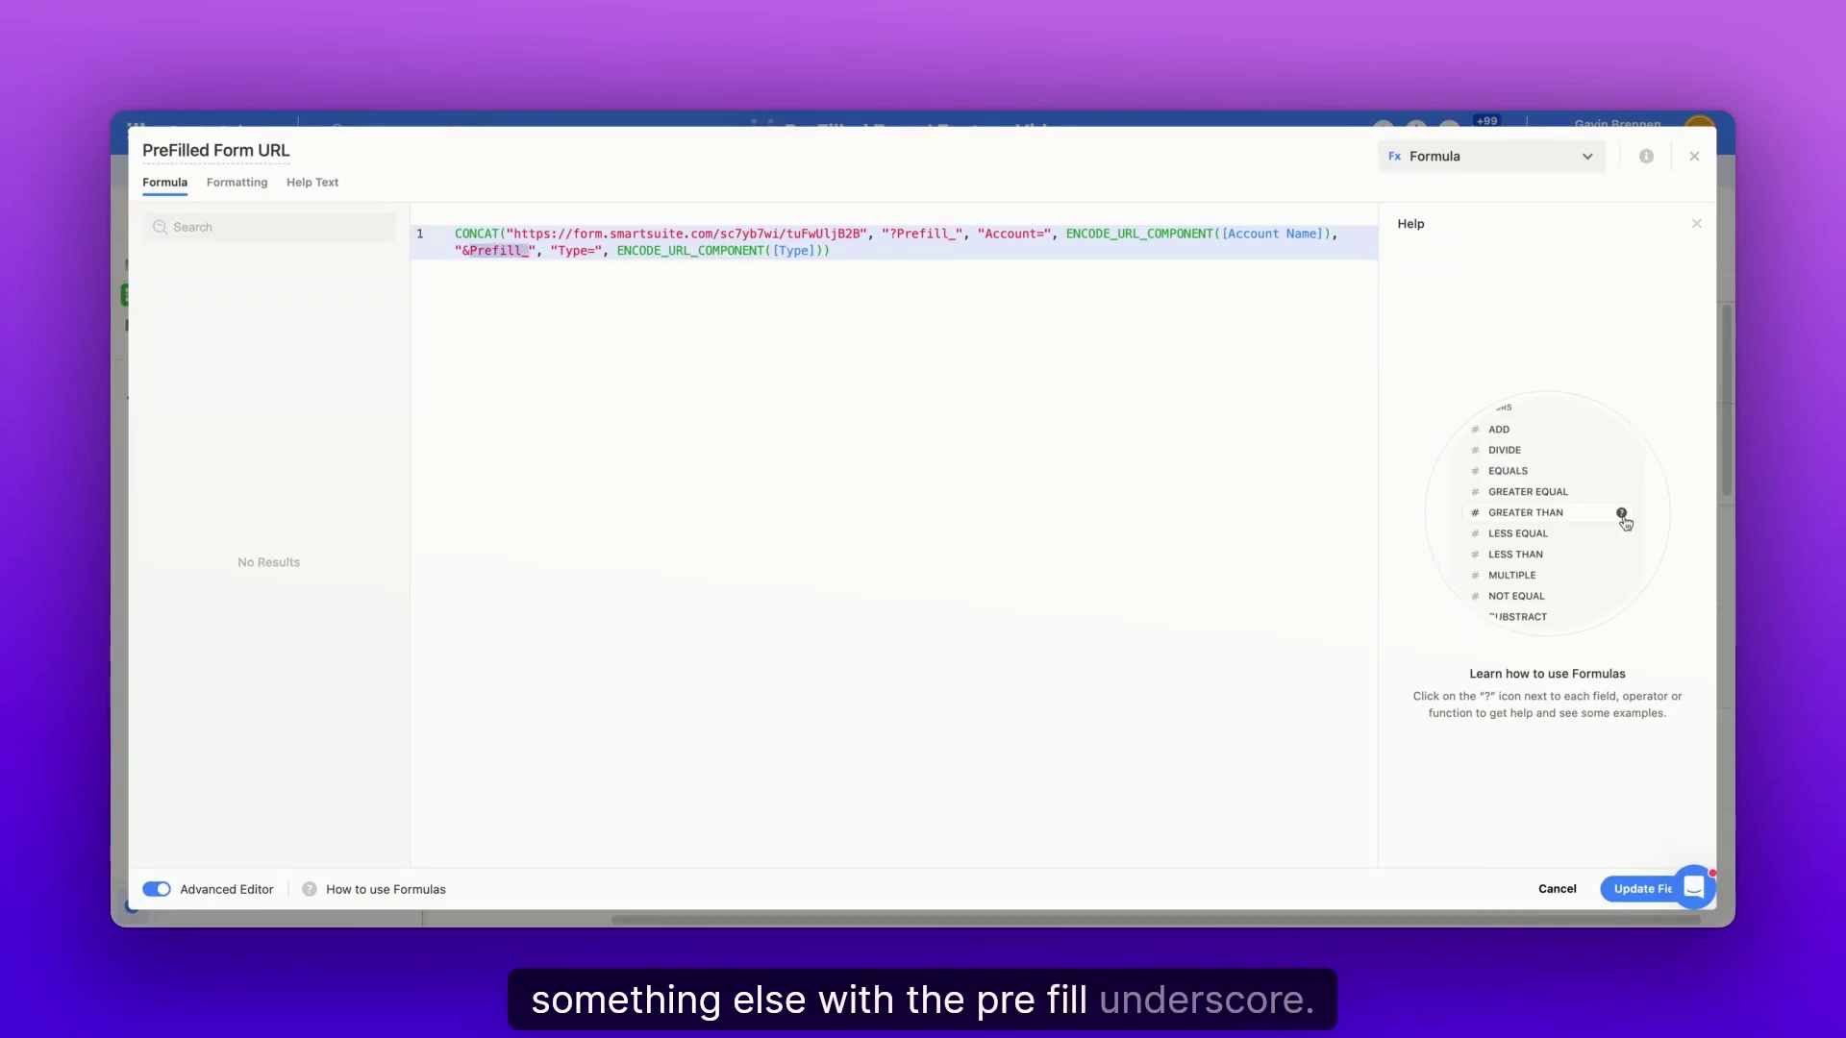
left_click(558, 251)
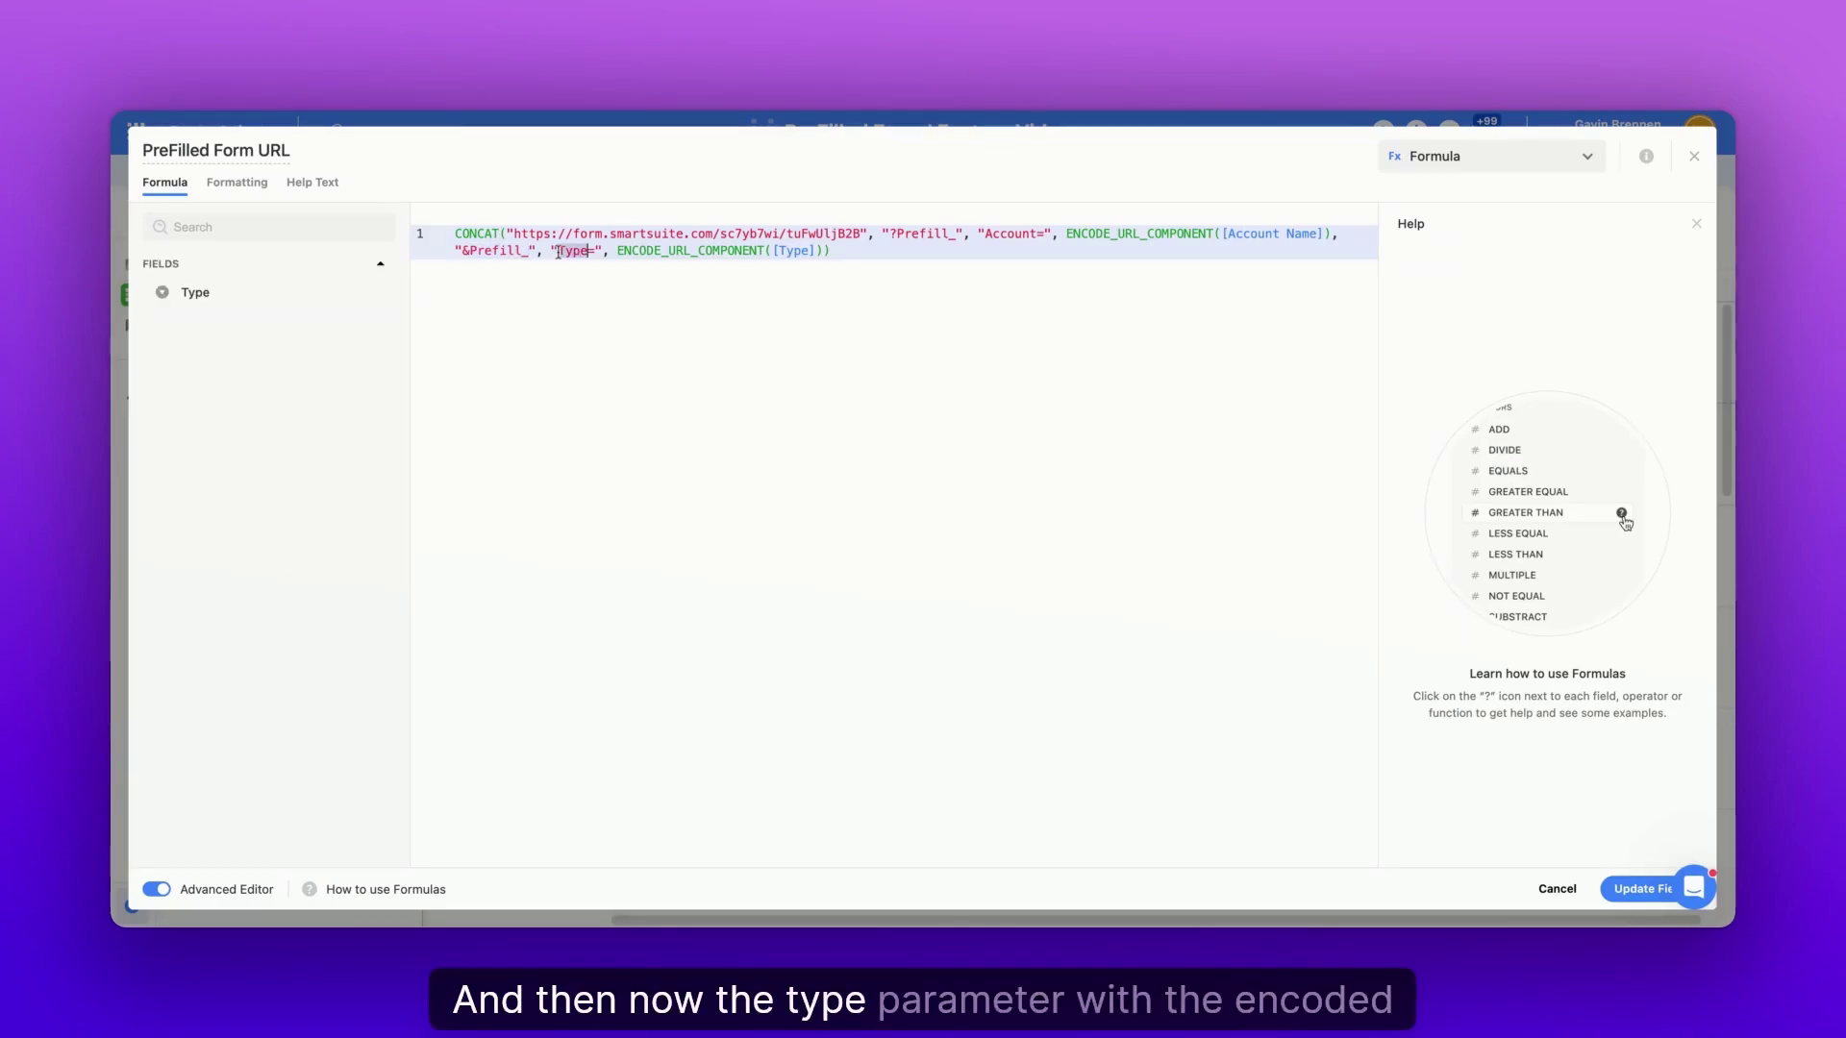
left_click(609, 250)
key("shift+Right")
key("shift+Right")
key("shift+Right")
key("shift+Right")
key("shift+Right")
key("shift+Right")
key("shift+Right")
key("shift+Right")
key("shift+Right")
key("shift+Right")
key("shift+Right")
key("shift+Right")
key("shift+Right")
key("shift+Right")
key("shift+Right")
key("shift+Right")
key("shift+Right")
key("shift+Right")
key("shift+Right")
key("shift+Right")
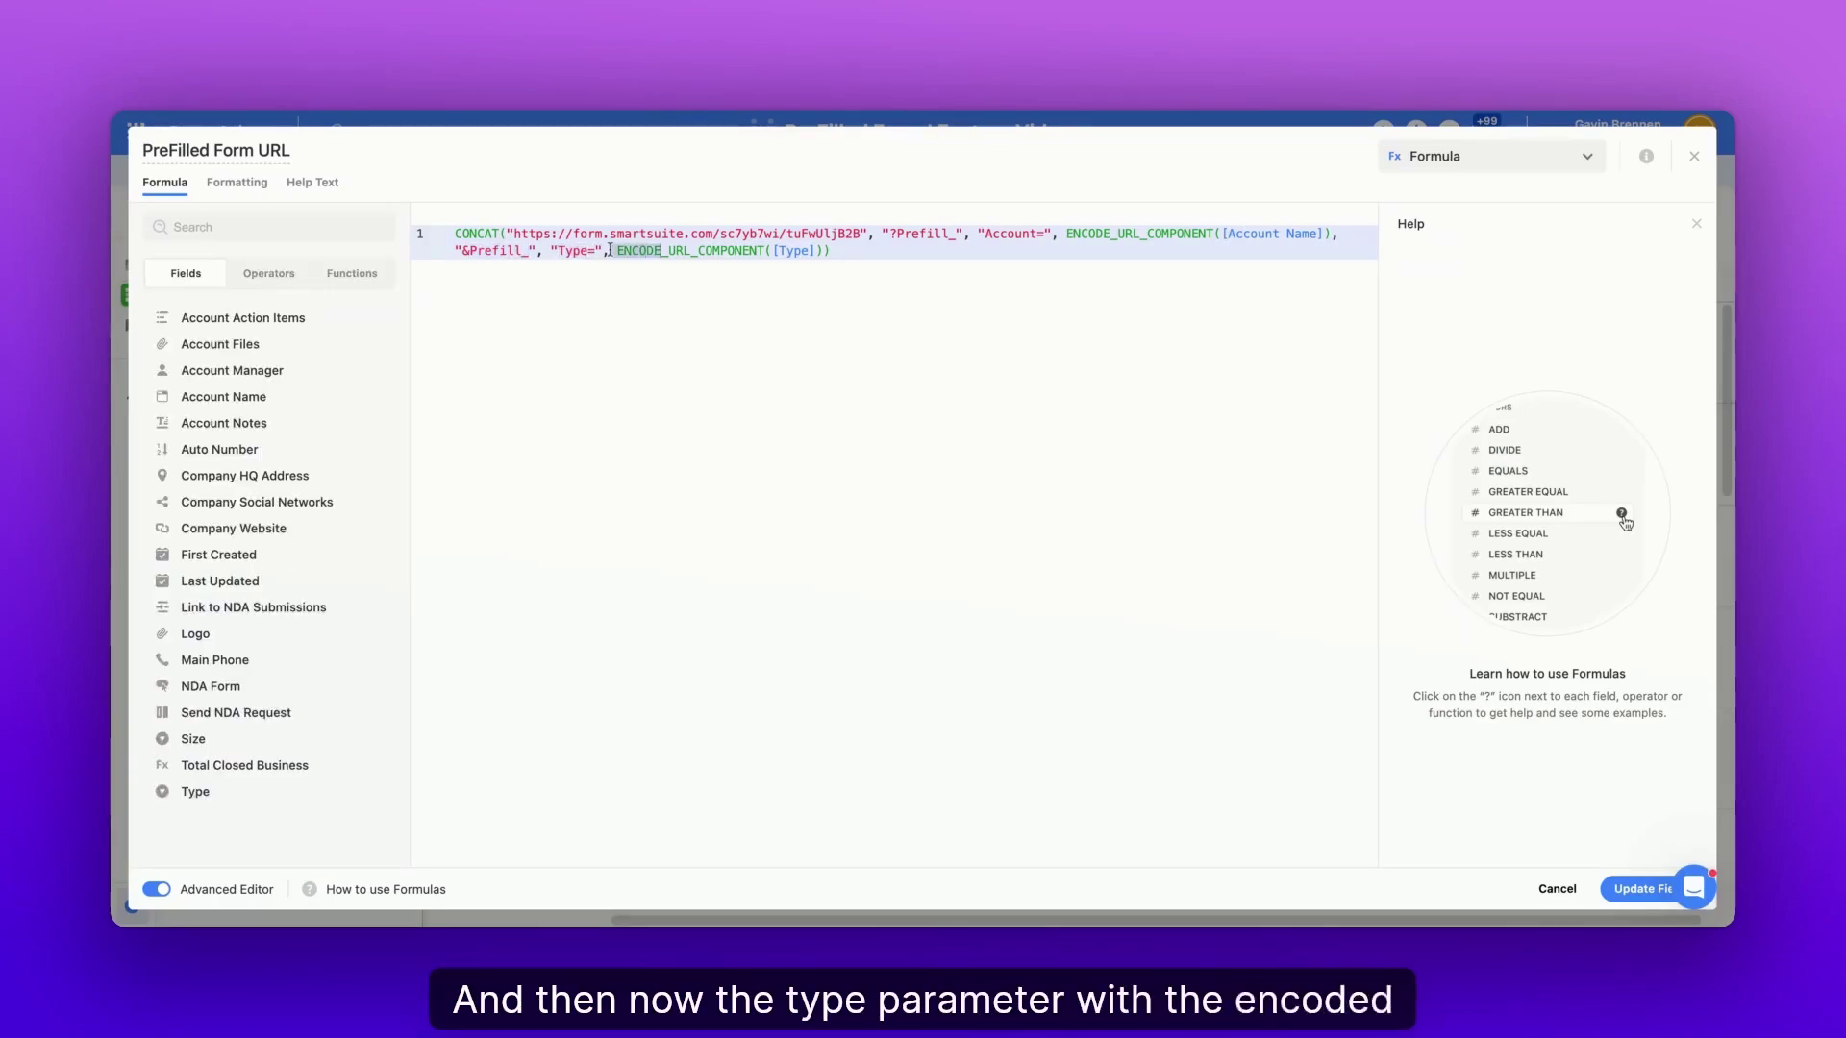
left_click(610, 250)
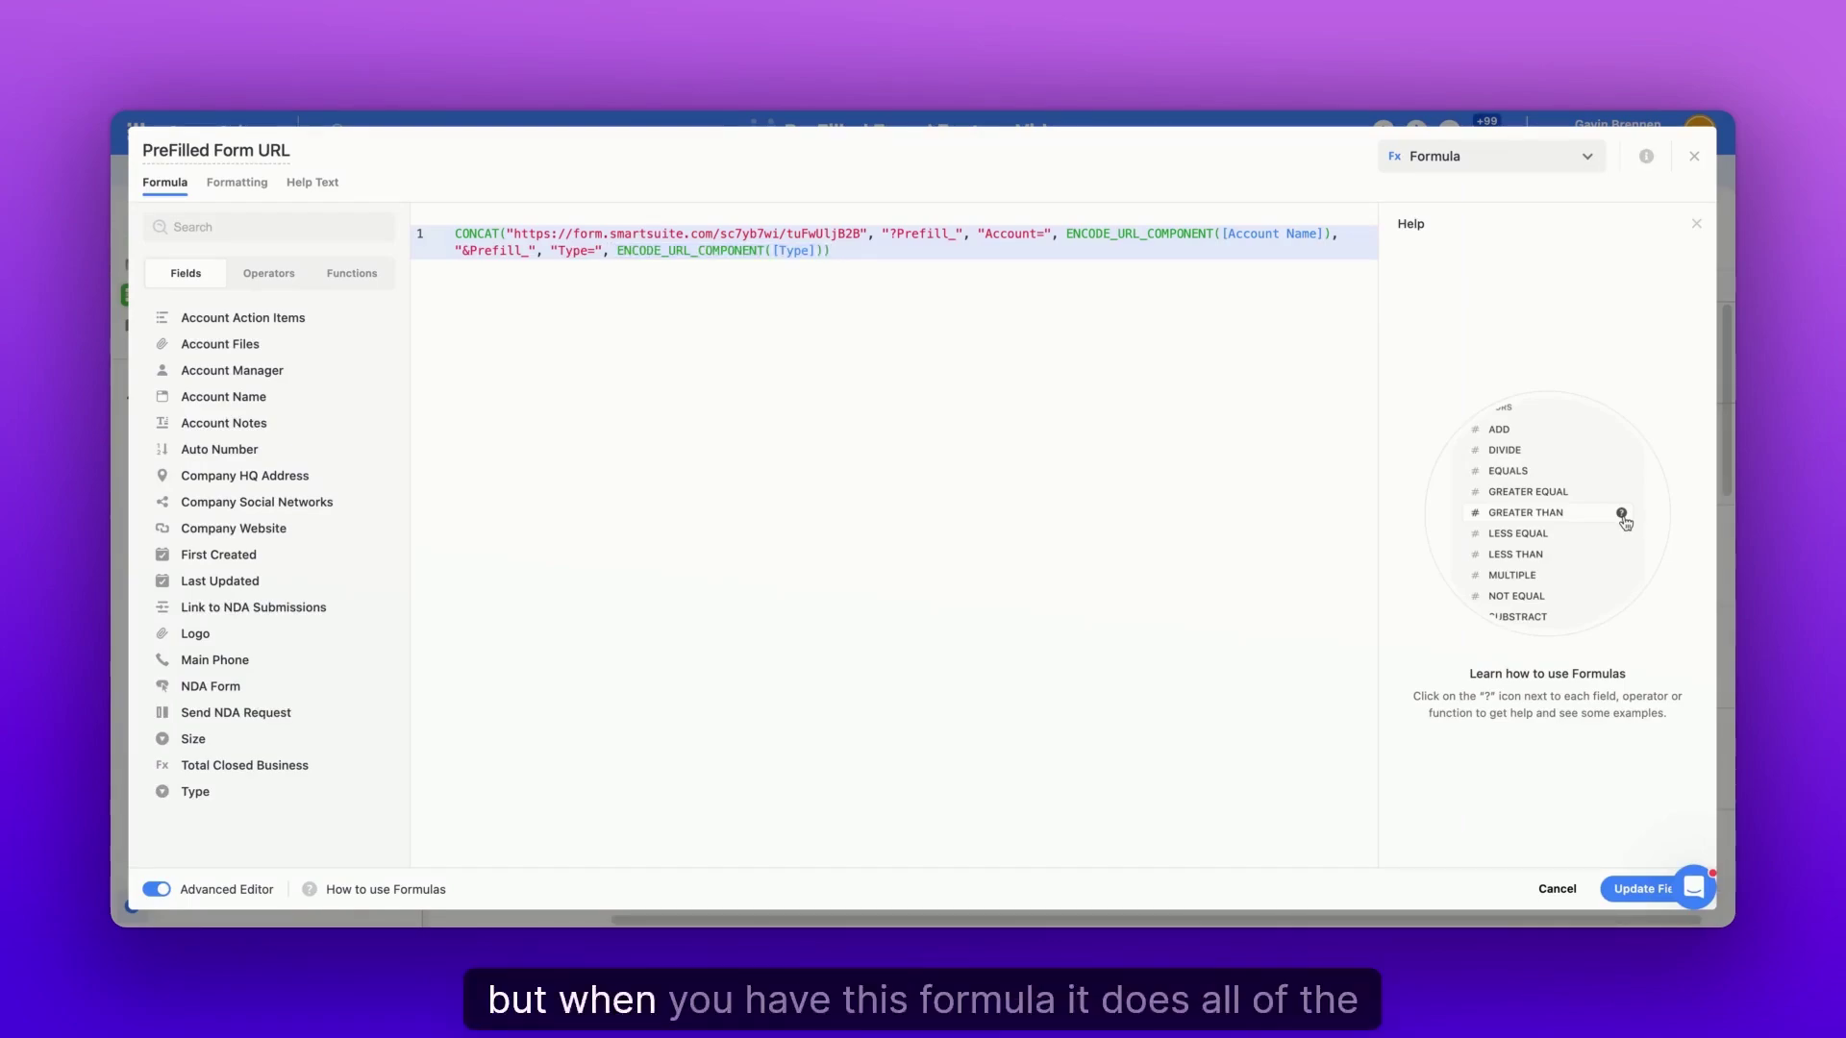
left_click(1630, 896)
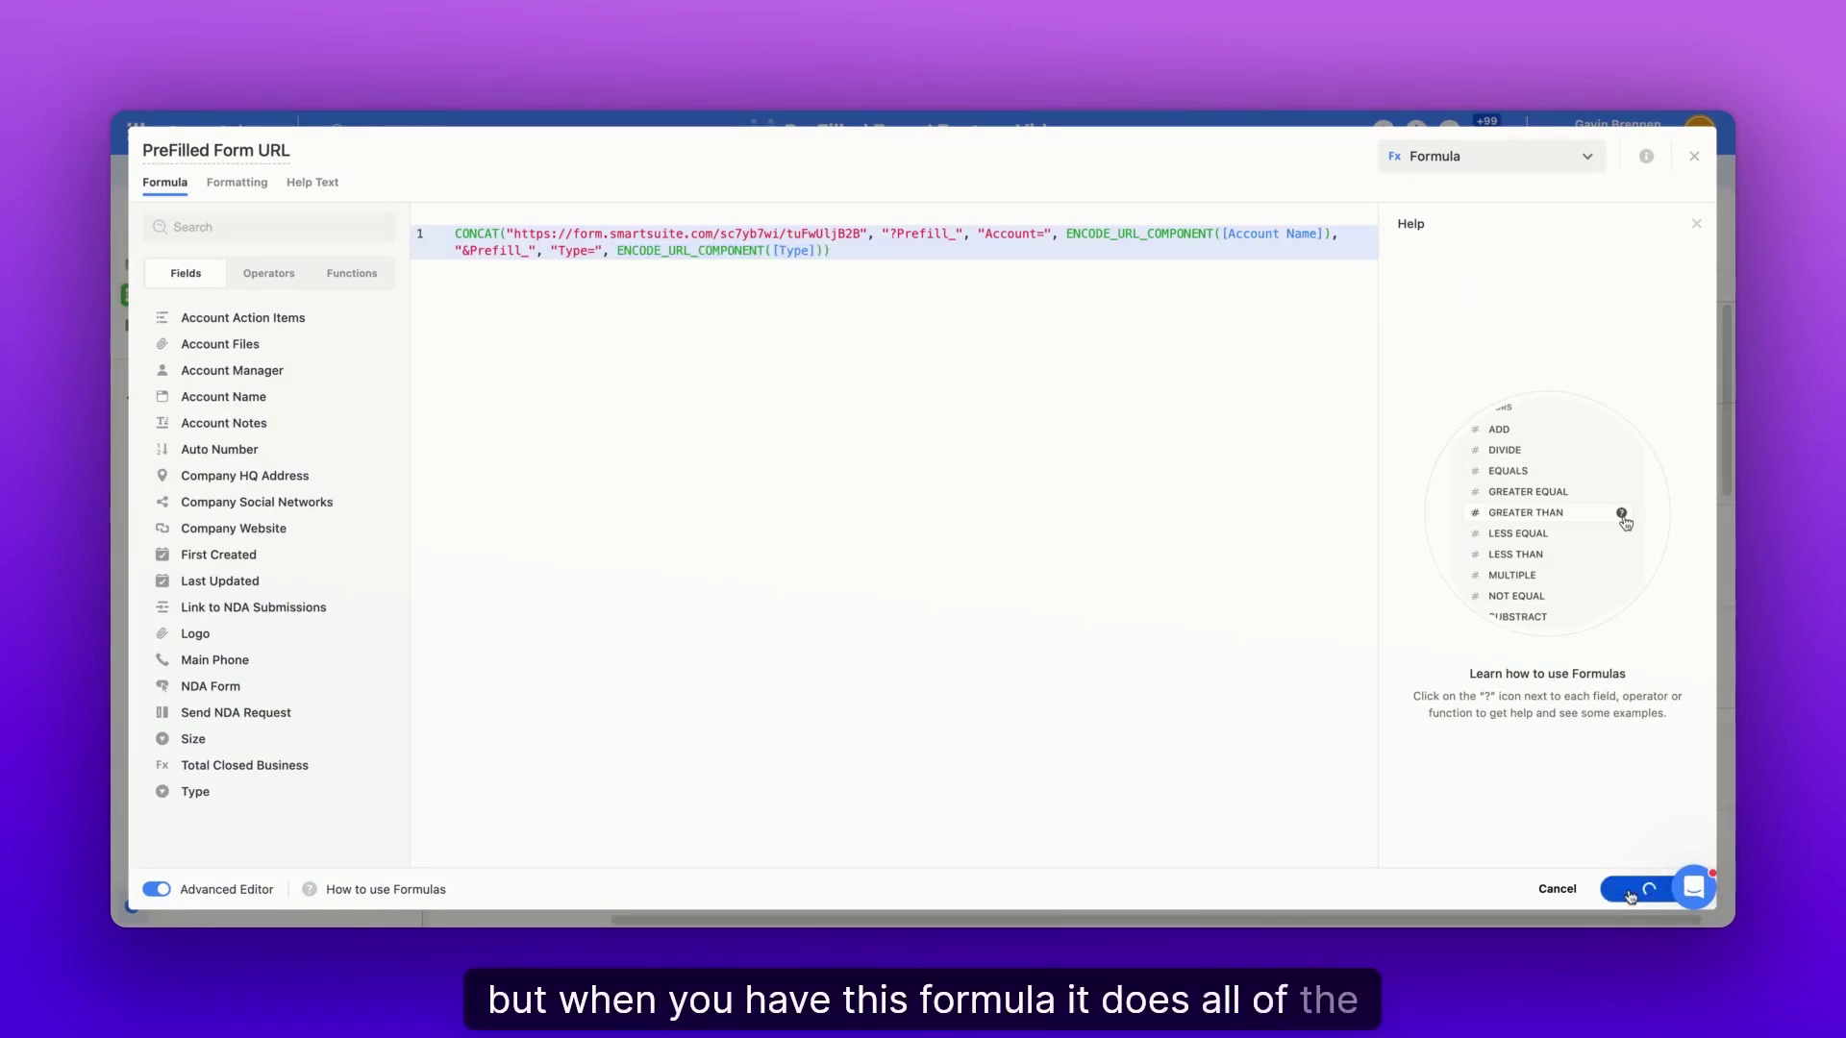
Select the Amazon Web Services (AWS) row and copy its prefilled form link with Ctrl+C.
scroll(1036, 529, "down", 1)
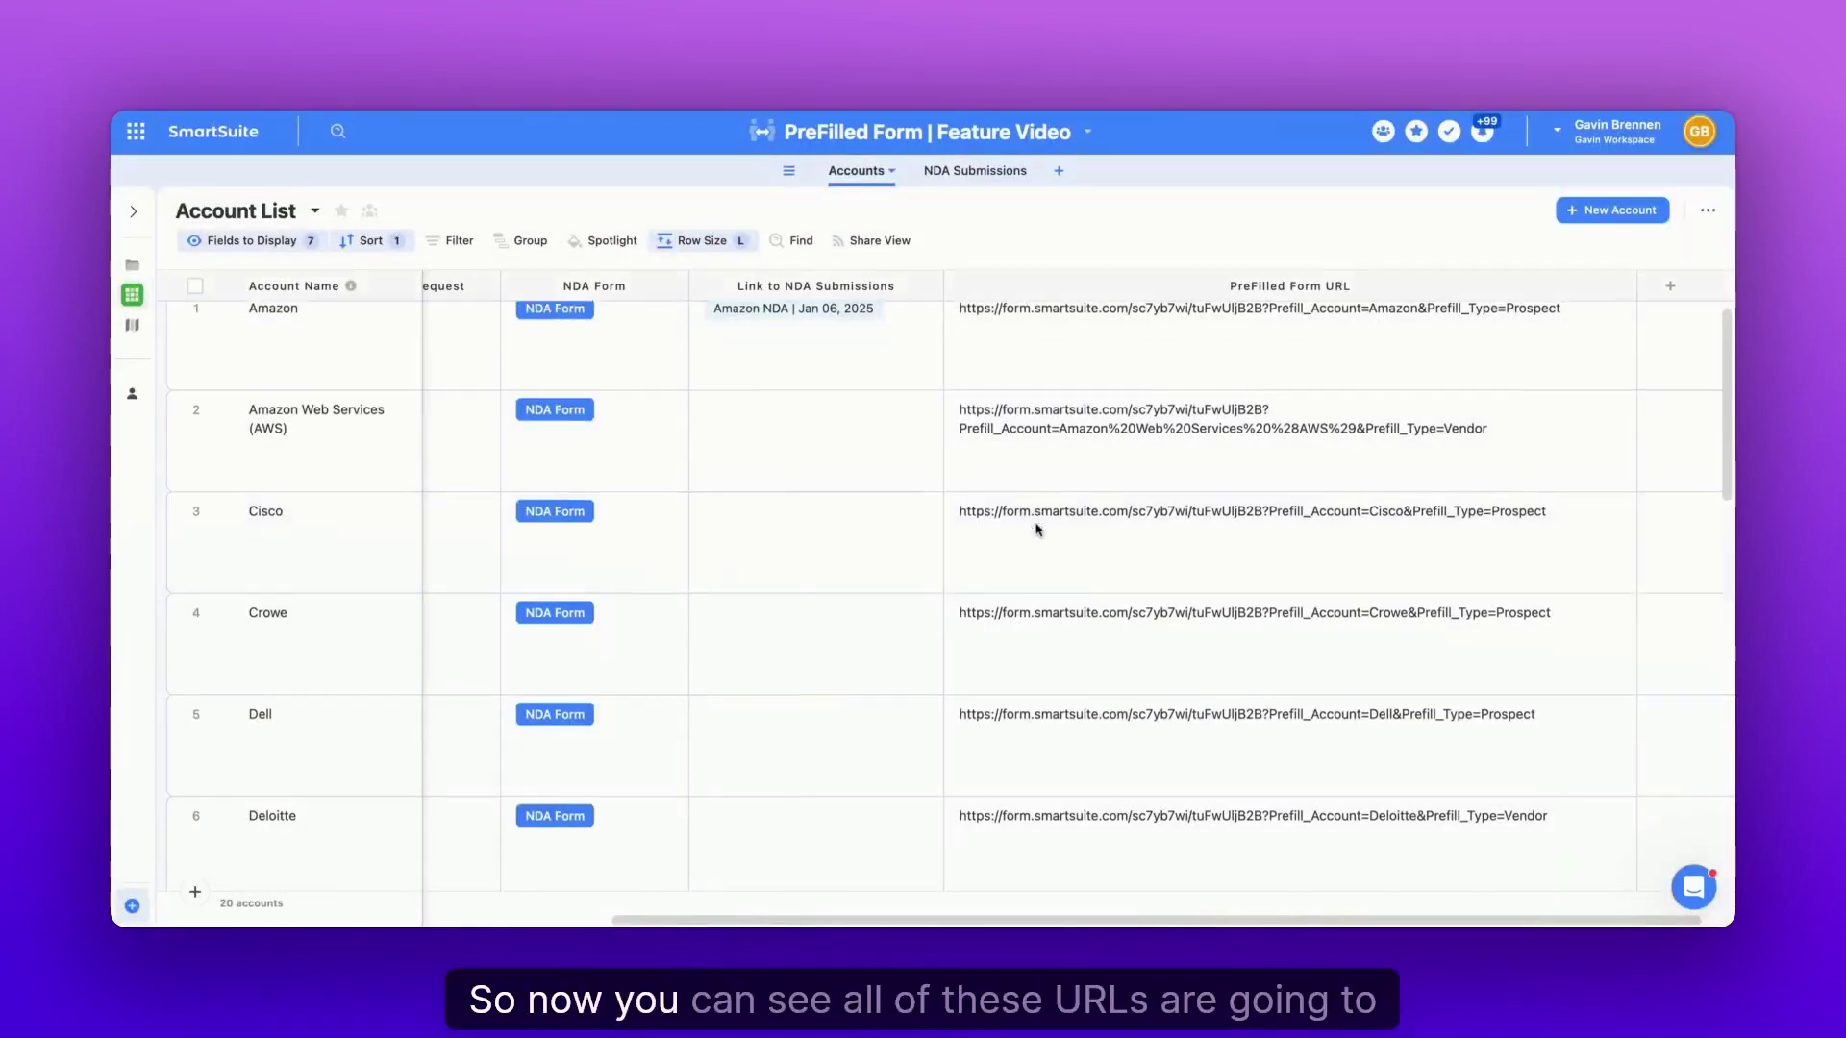
scroll(1036, 530, "down", 2)
scroll(1037, 529, "right", 1)
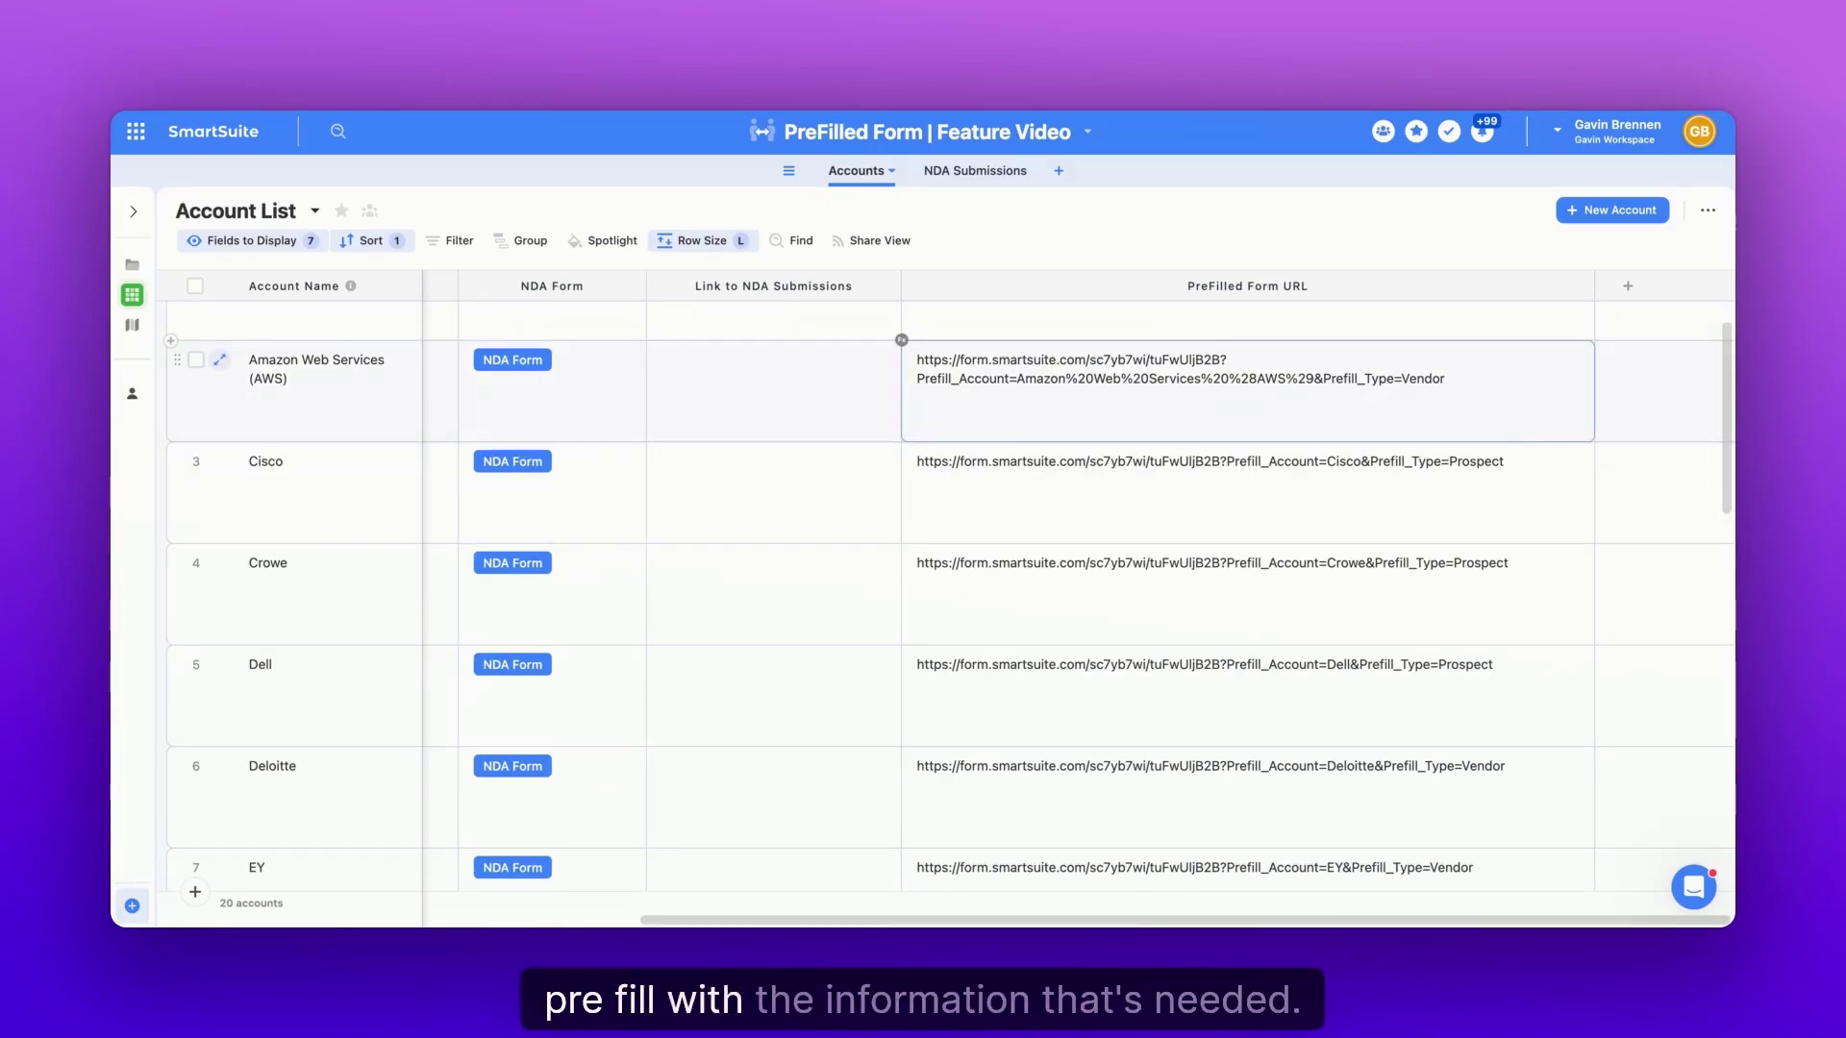
scroll(1075, 448, "up", 2)
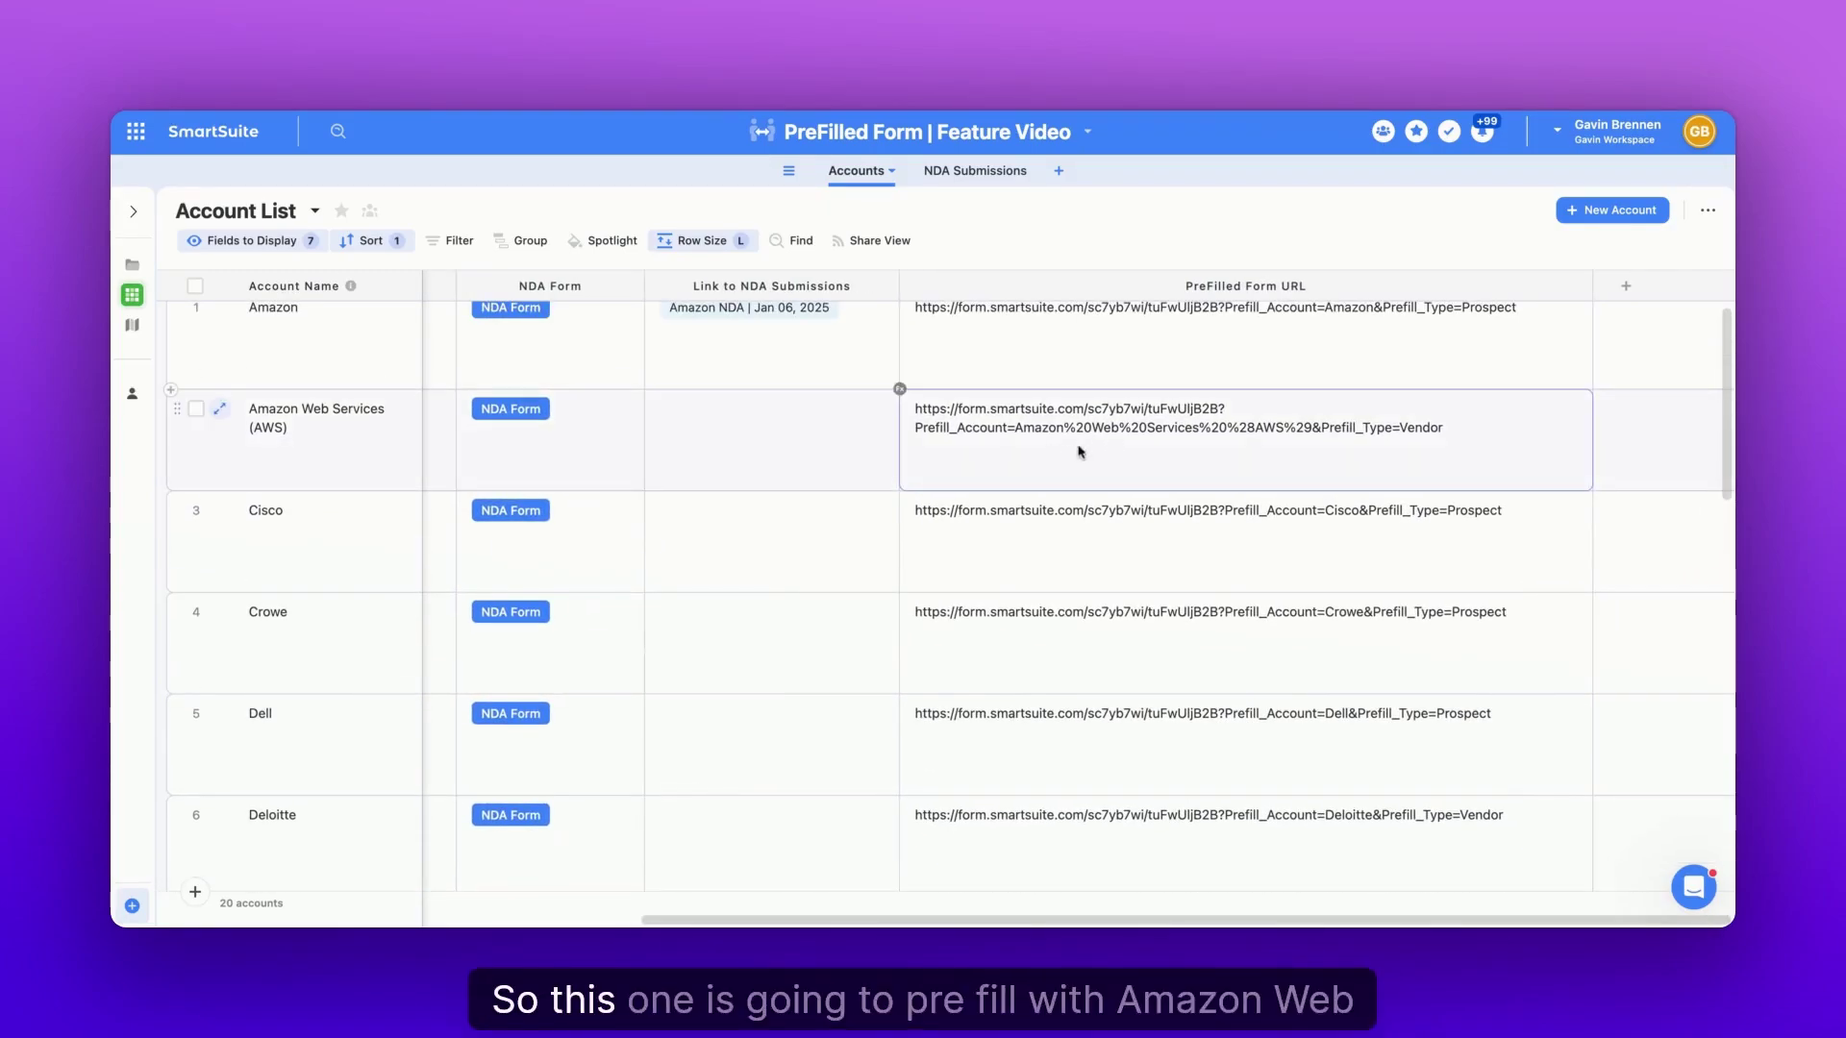
left_click(343, 433)
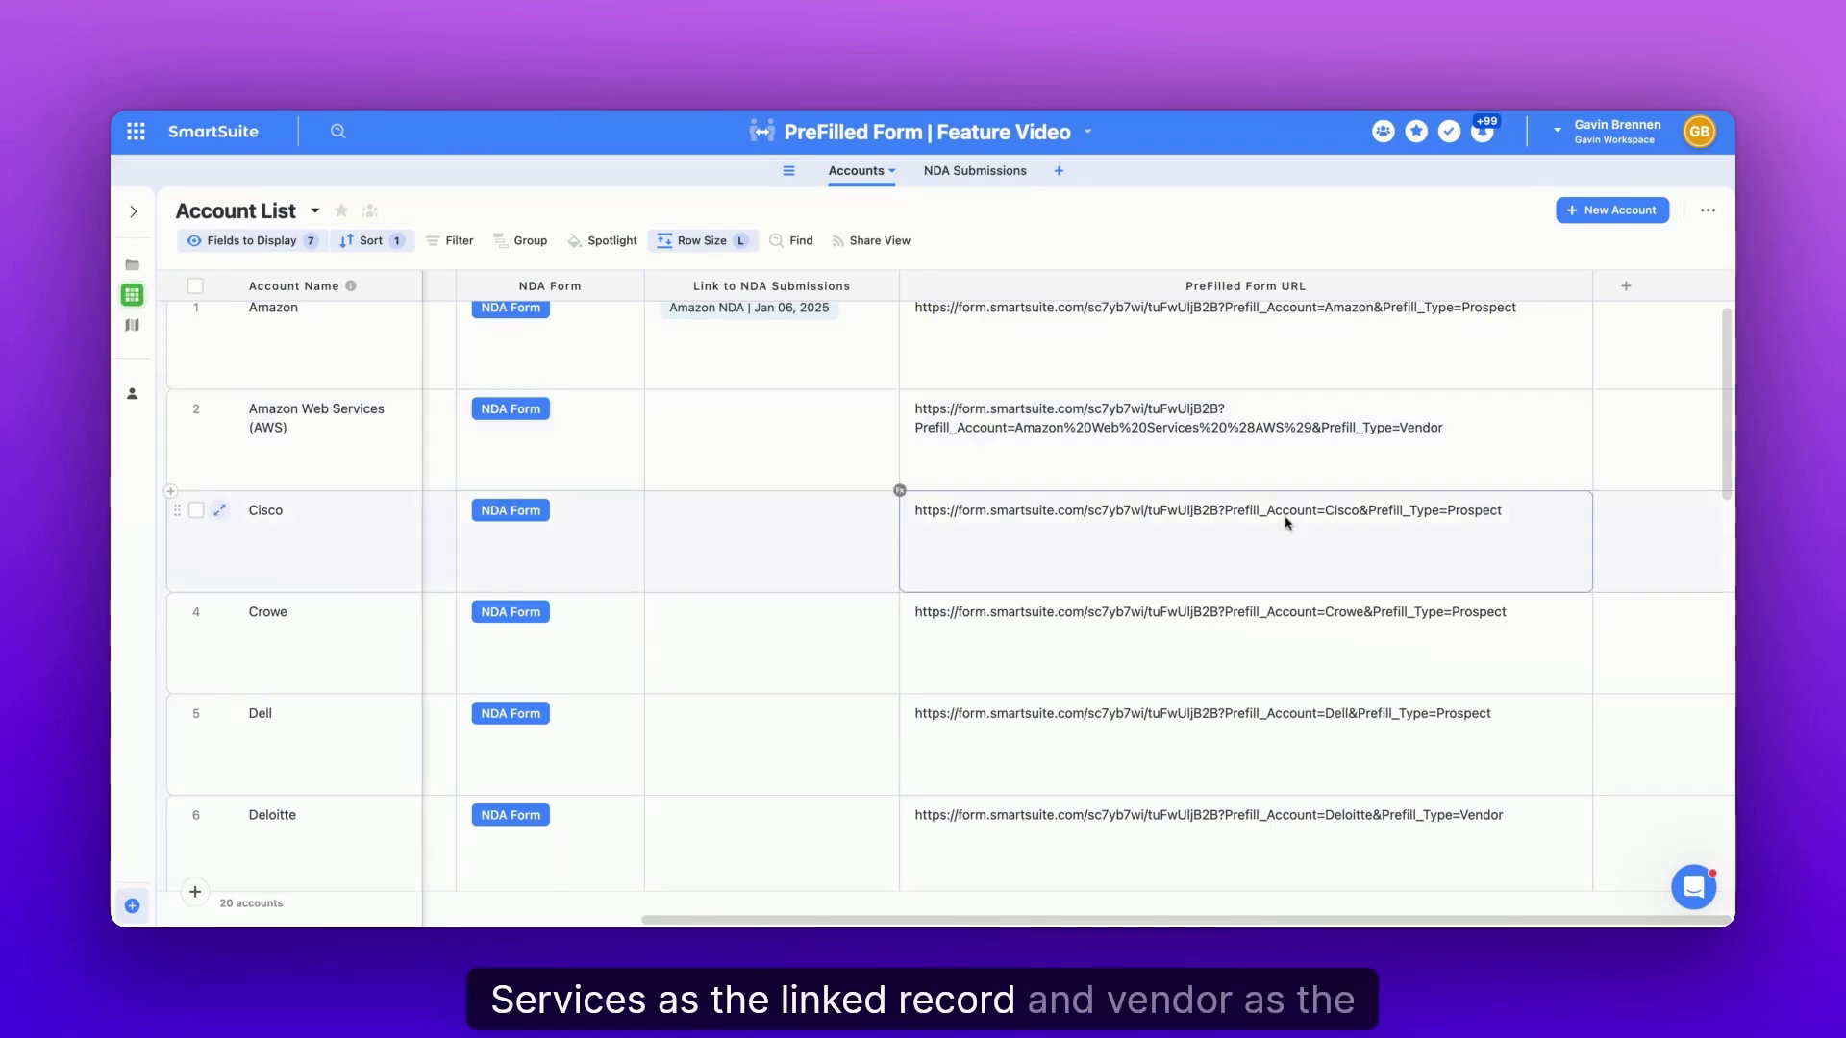
scroll(1269, 470, "left", 7)
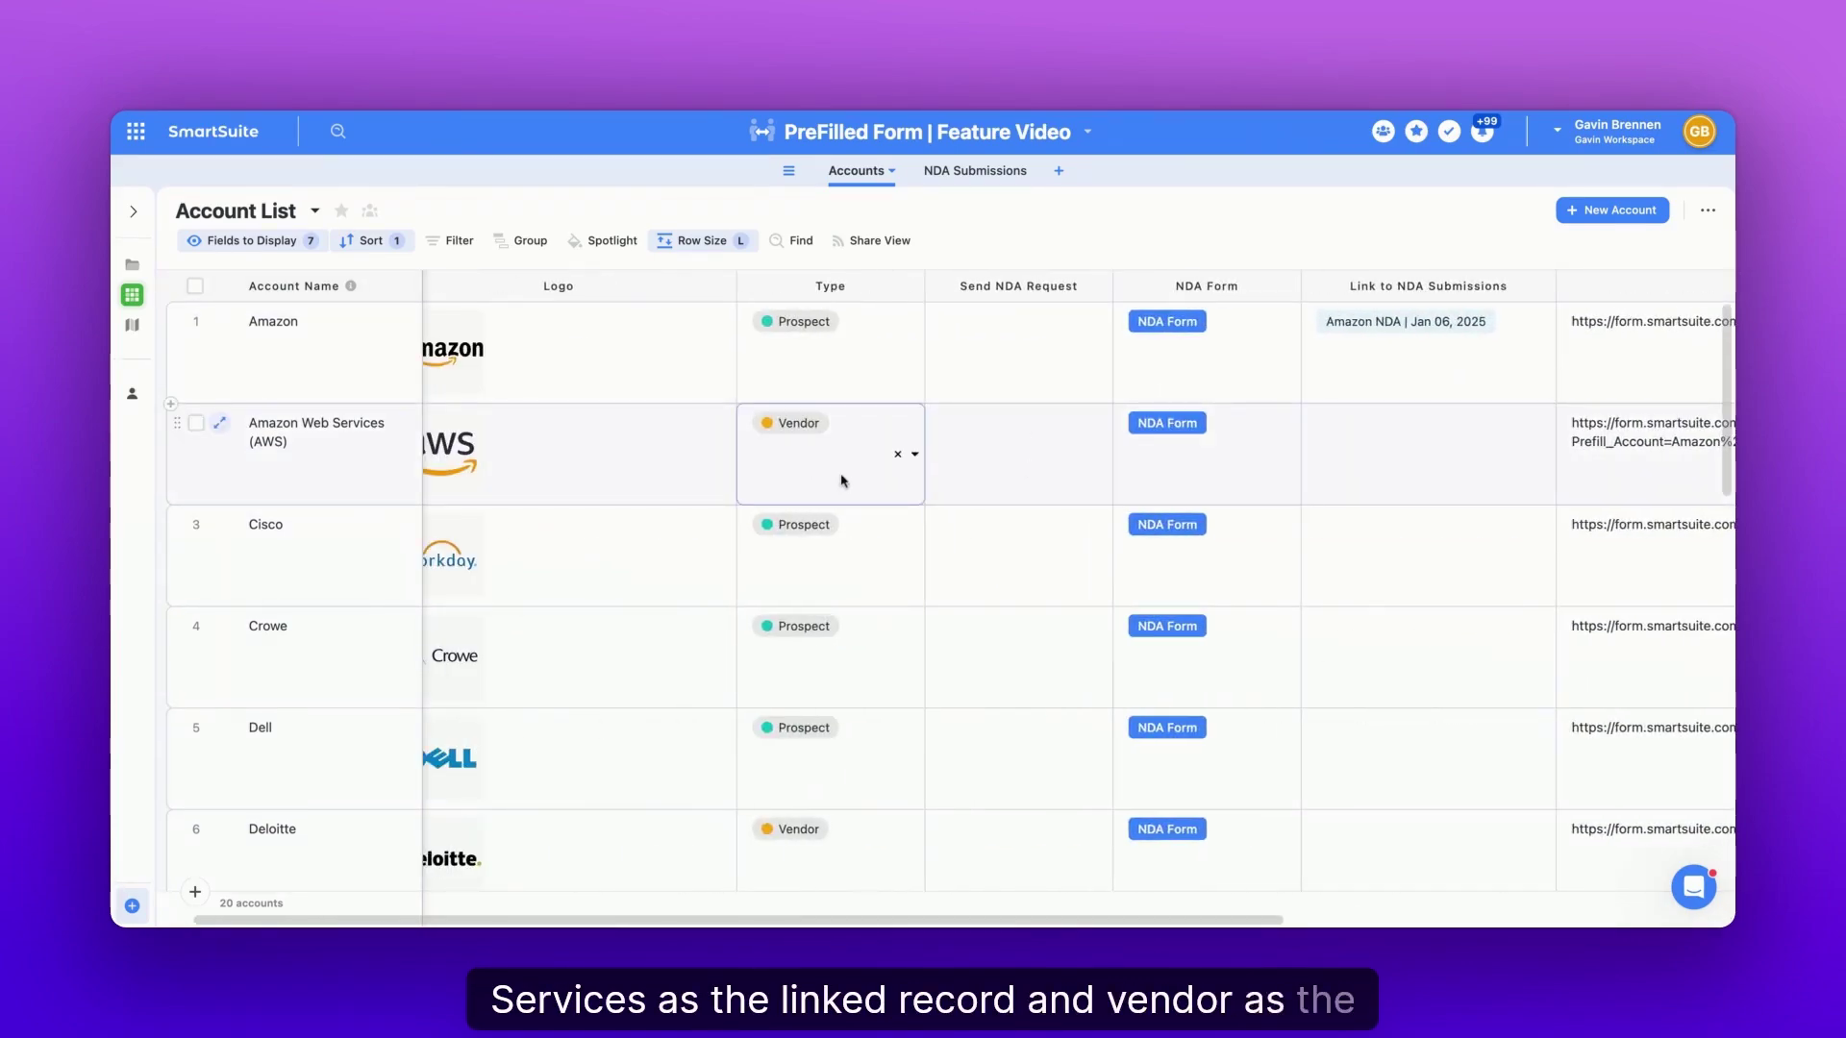
scroll(845, 481, "right", 7)
scroll(962, 470, "left", 1)
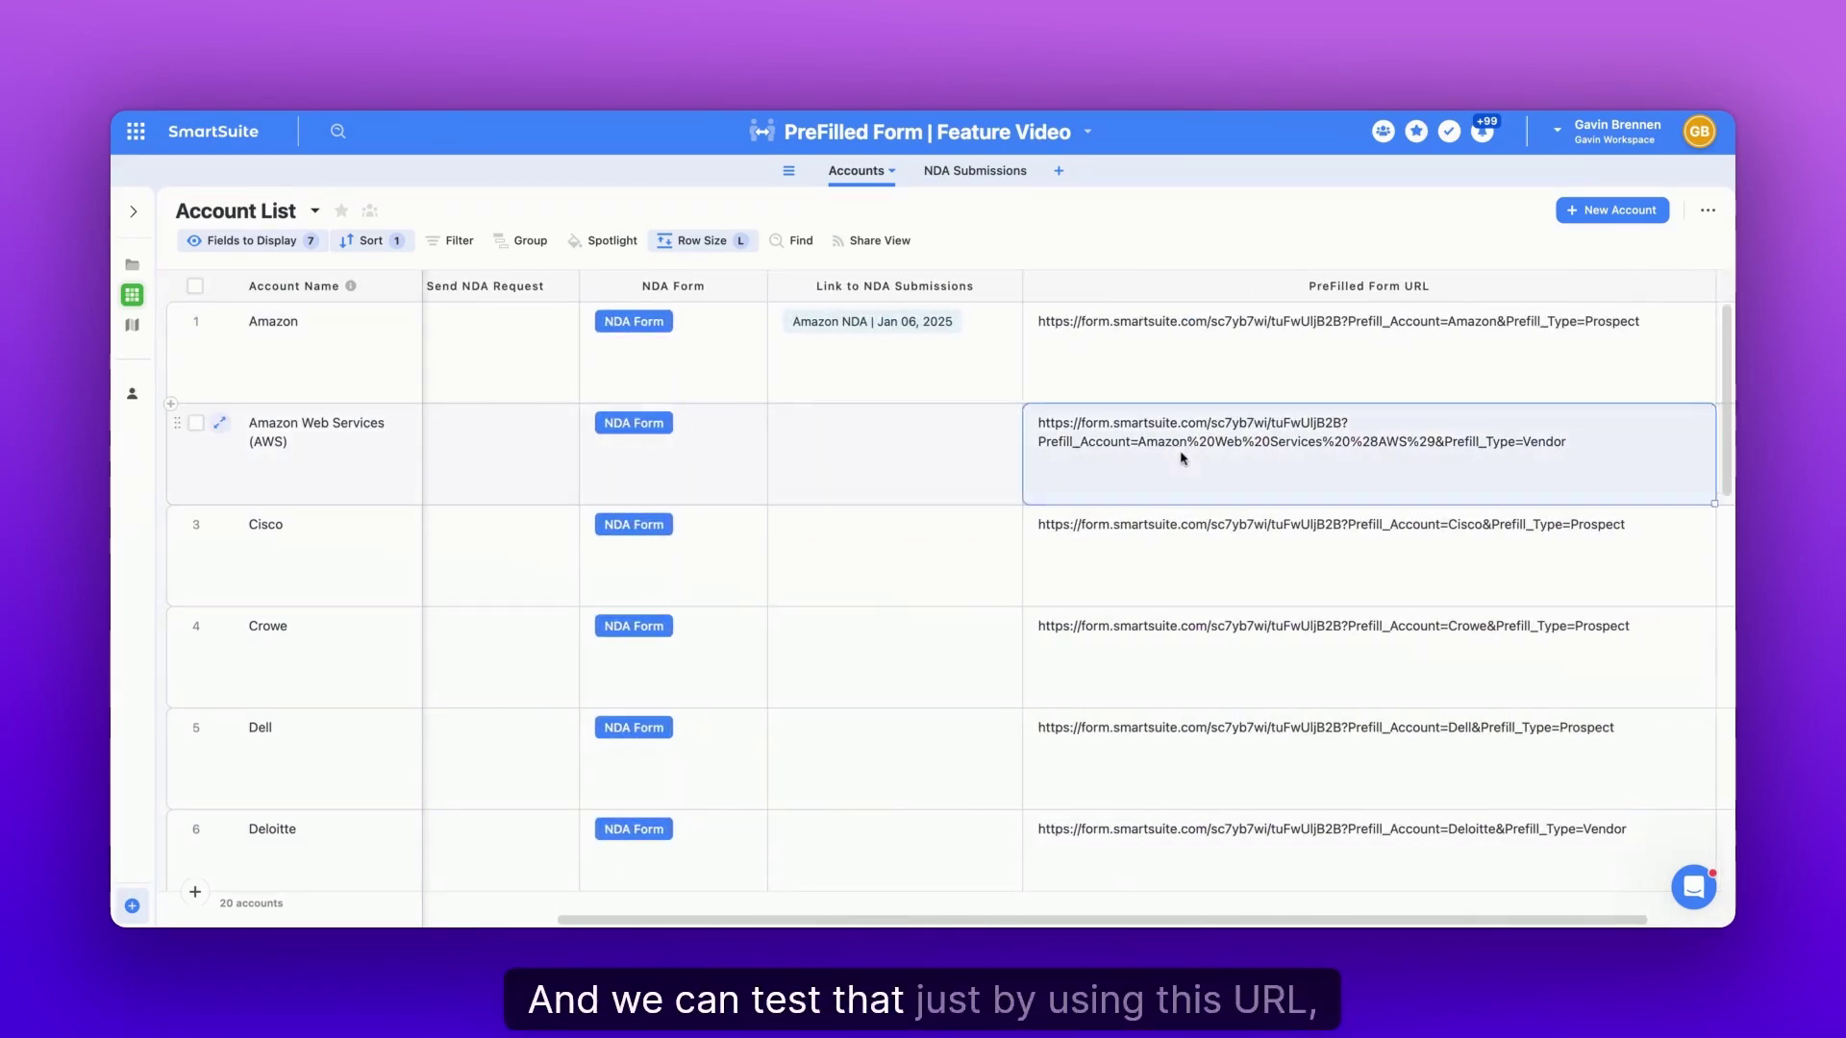
key("ctrl+c")
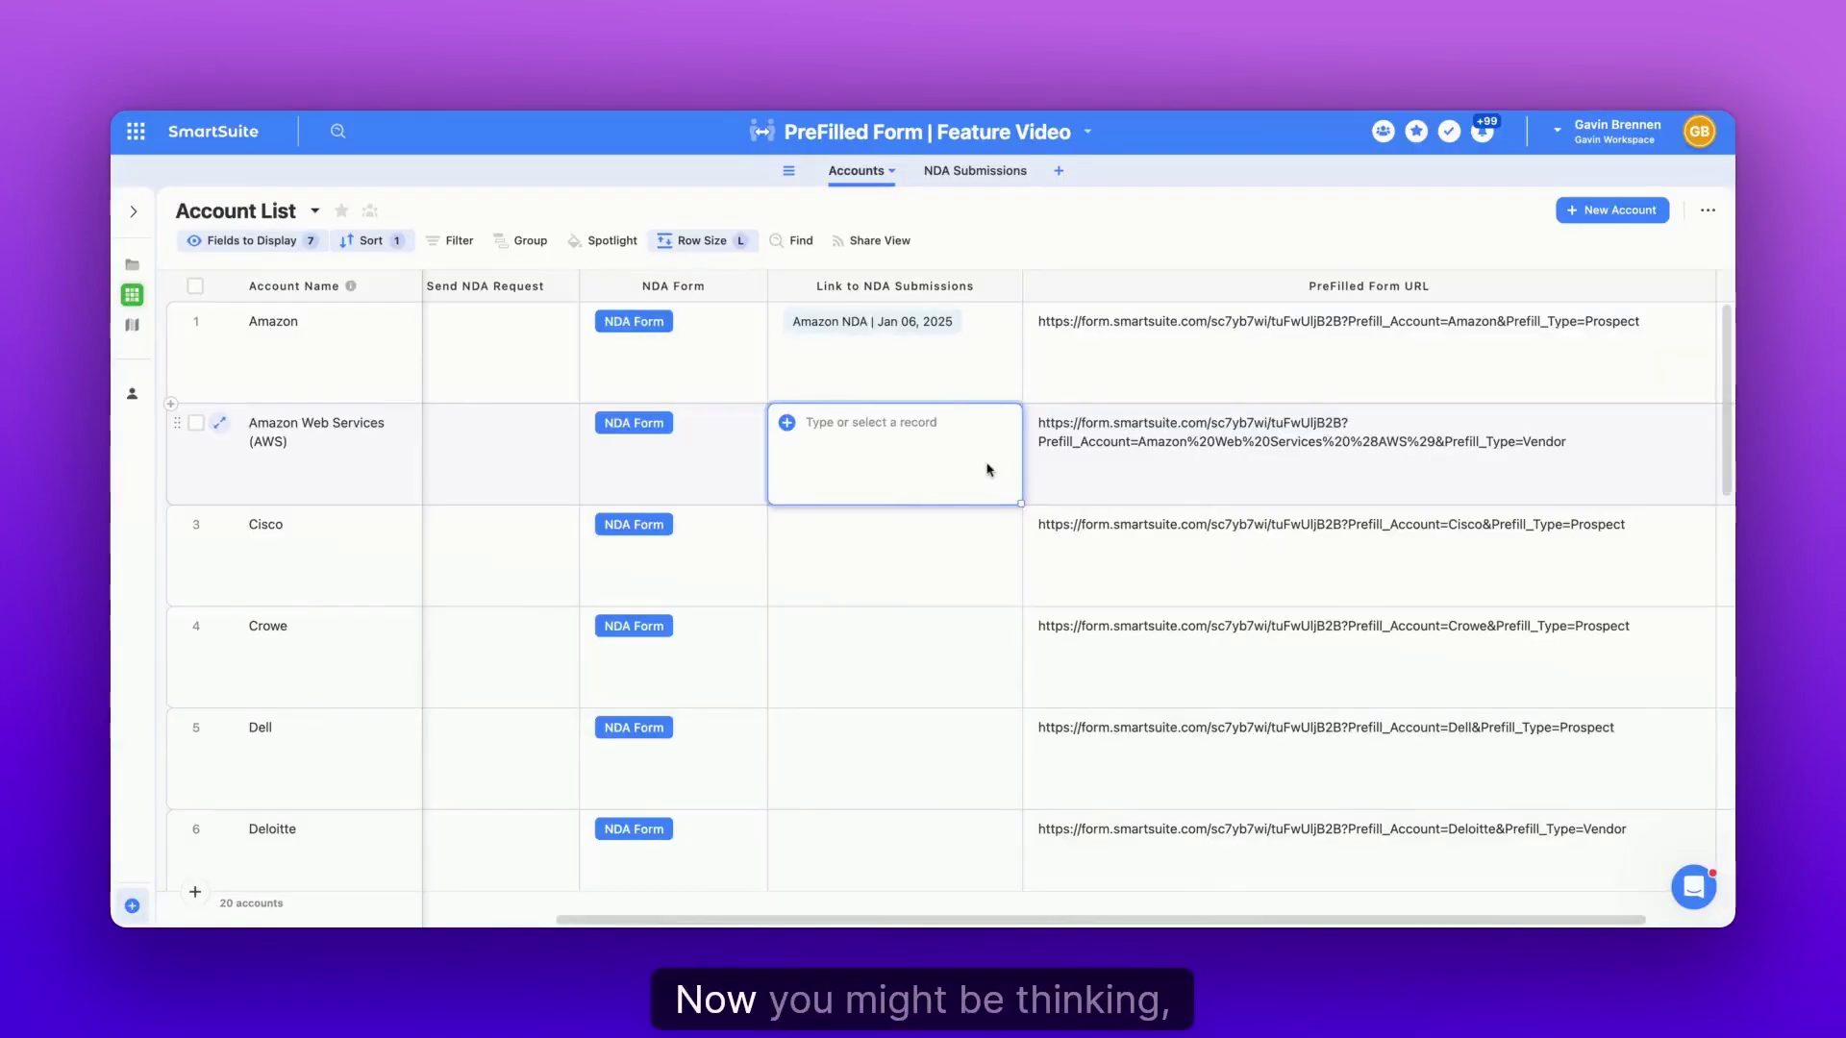
scroll(990, 461, "right", 2)
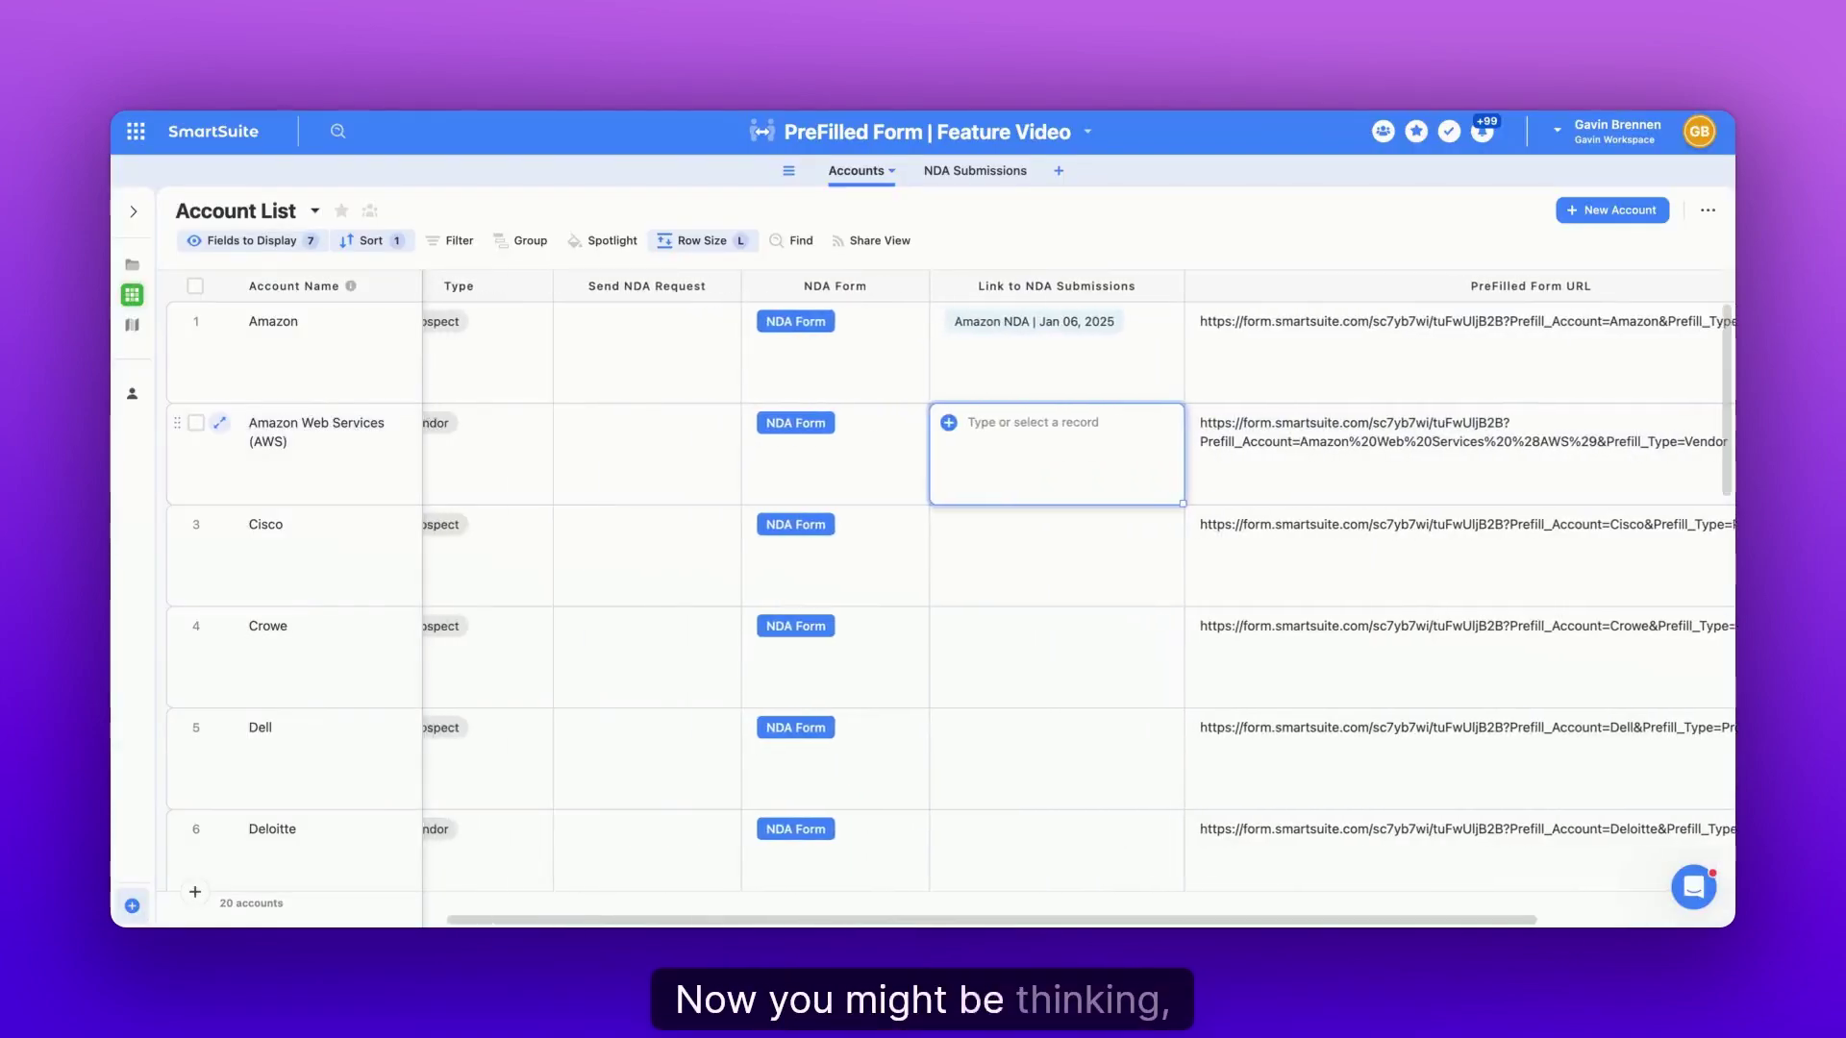
left_click(1110, 237)
left_click(1089, 441)
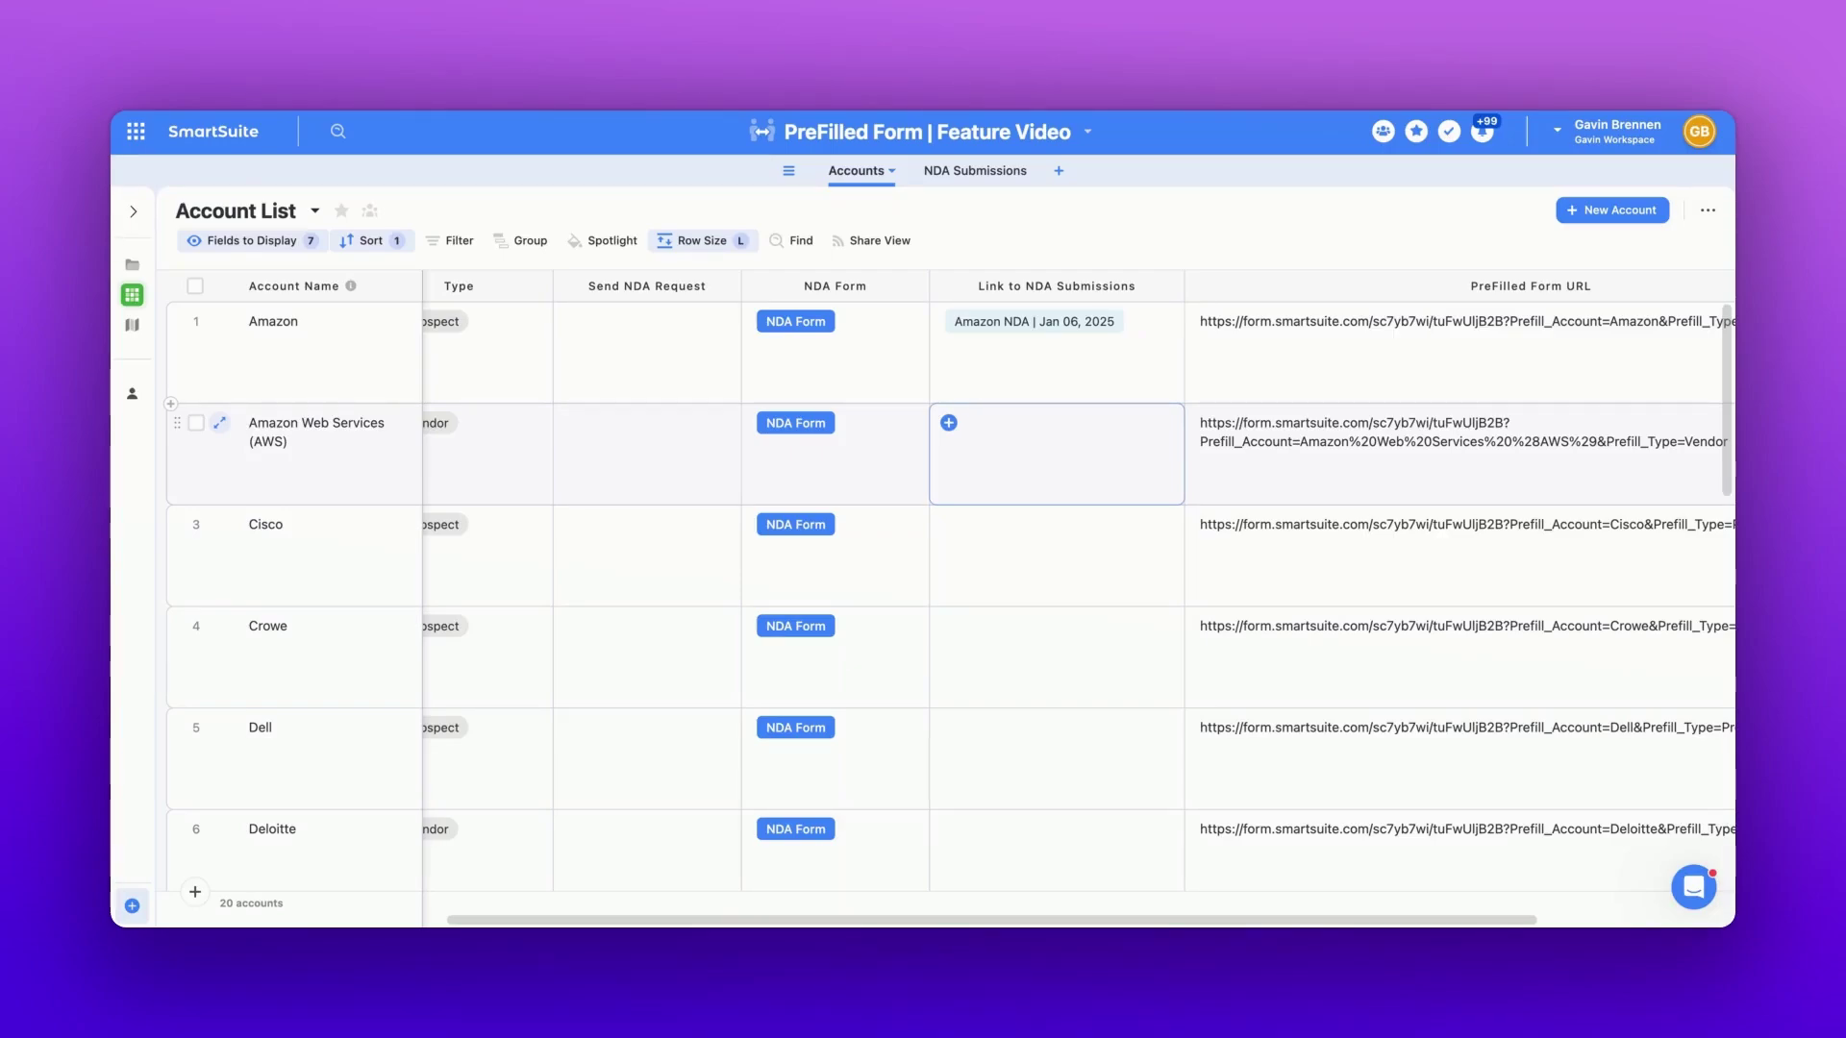
Open the NDA Form button field's Modify Field Settings.
left_click(916, 287)
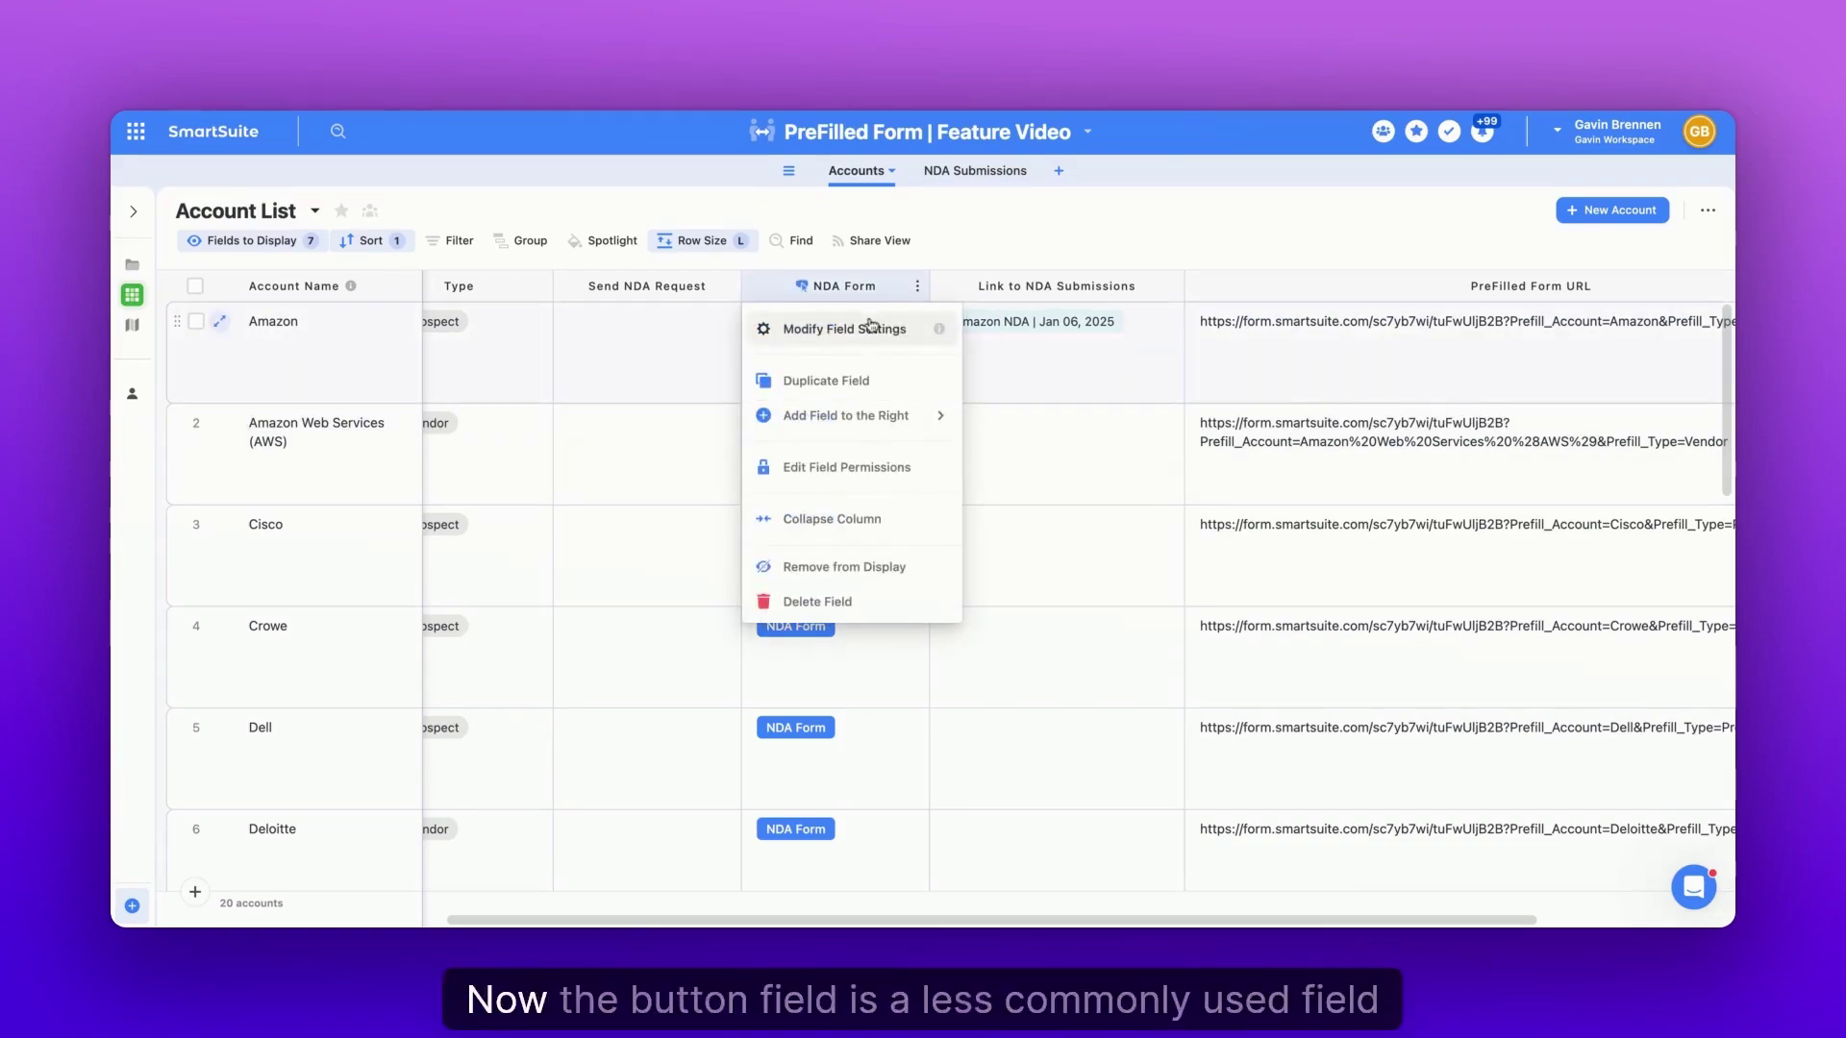
left_click(916, 286)
left_click(917, 286)
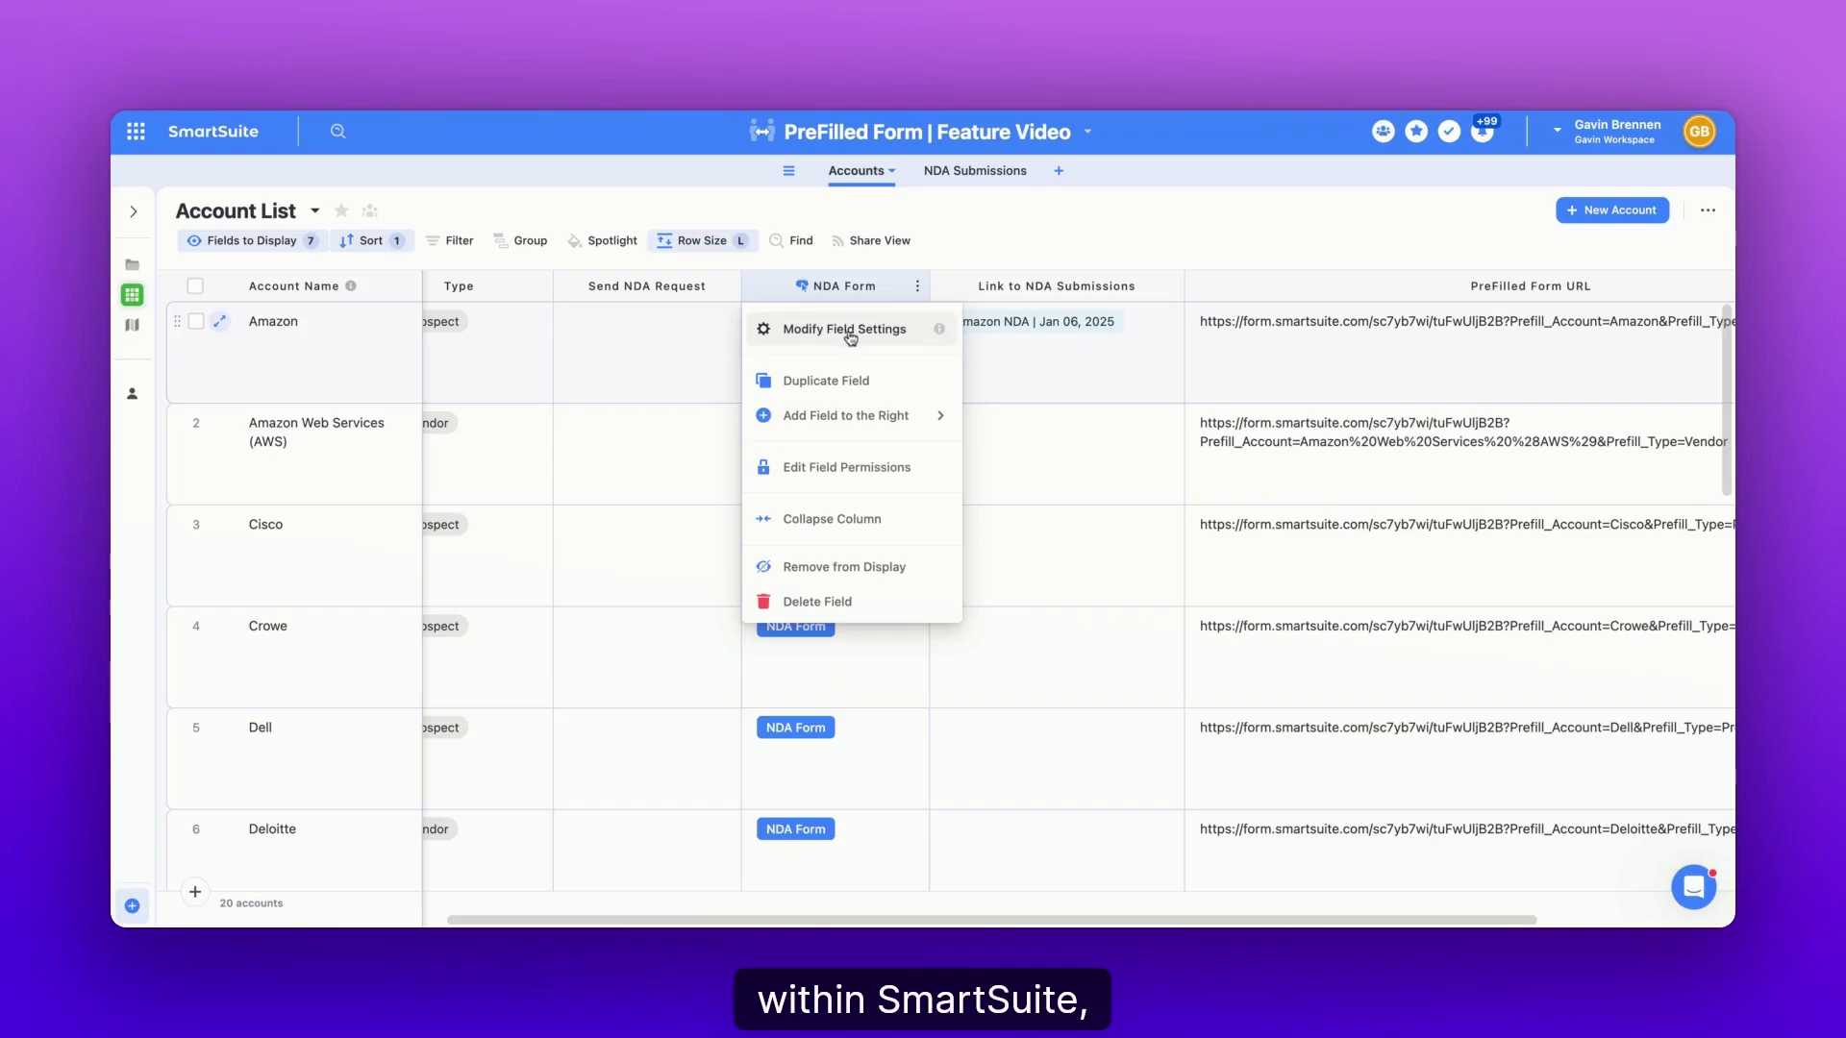
left_click(919, 292)
left_click(919, 291)
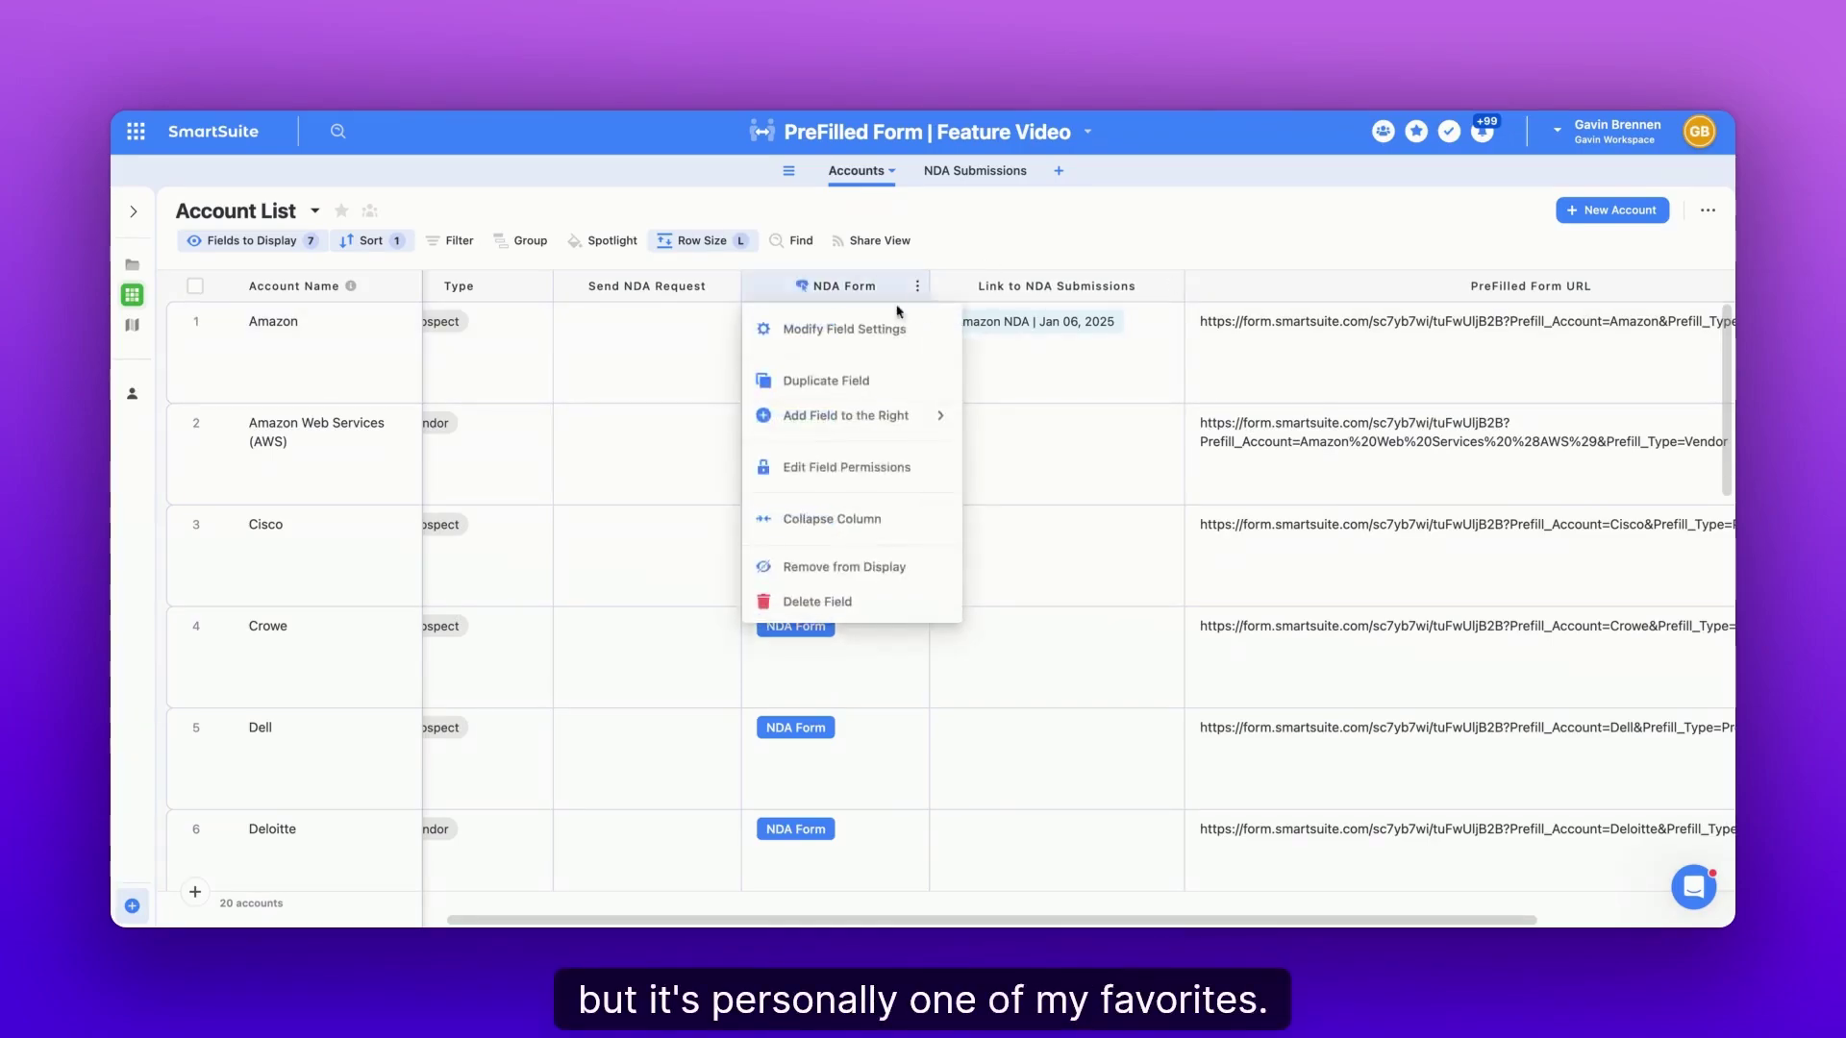
left_click(846, 325)
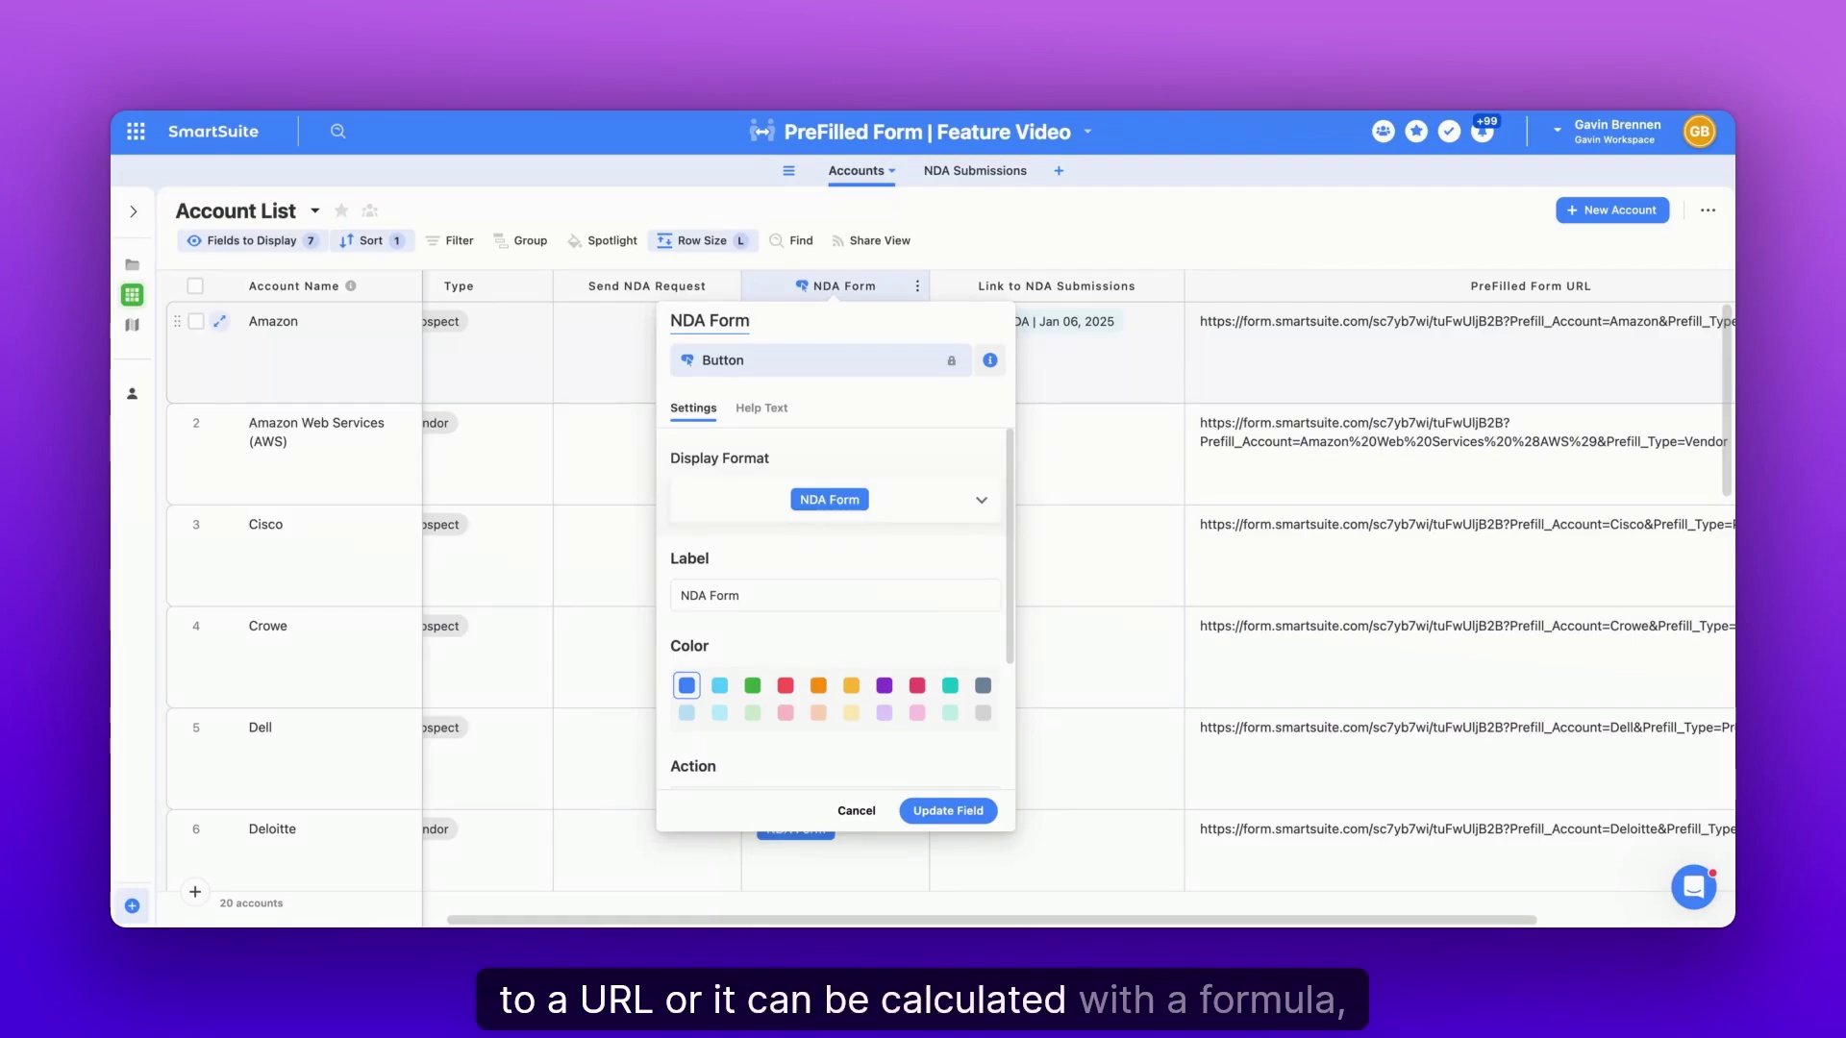
scroll(827, 644, "down", 3)
scroll(819, 634, "up", 1)
scroll(818, 625, "down", 1)
Keep the button action as Open Url and select the whole URL formula for replacement.
left_click(702, 614)
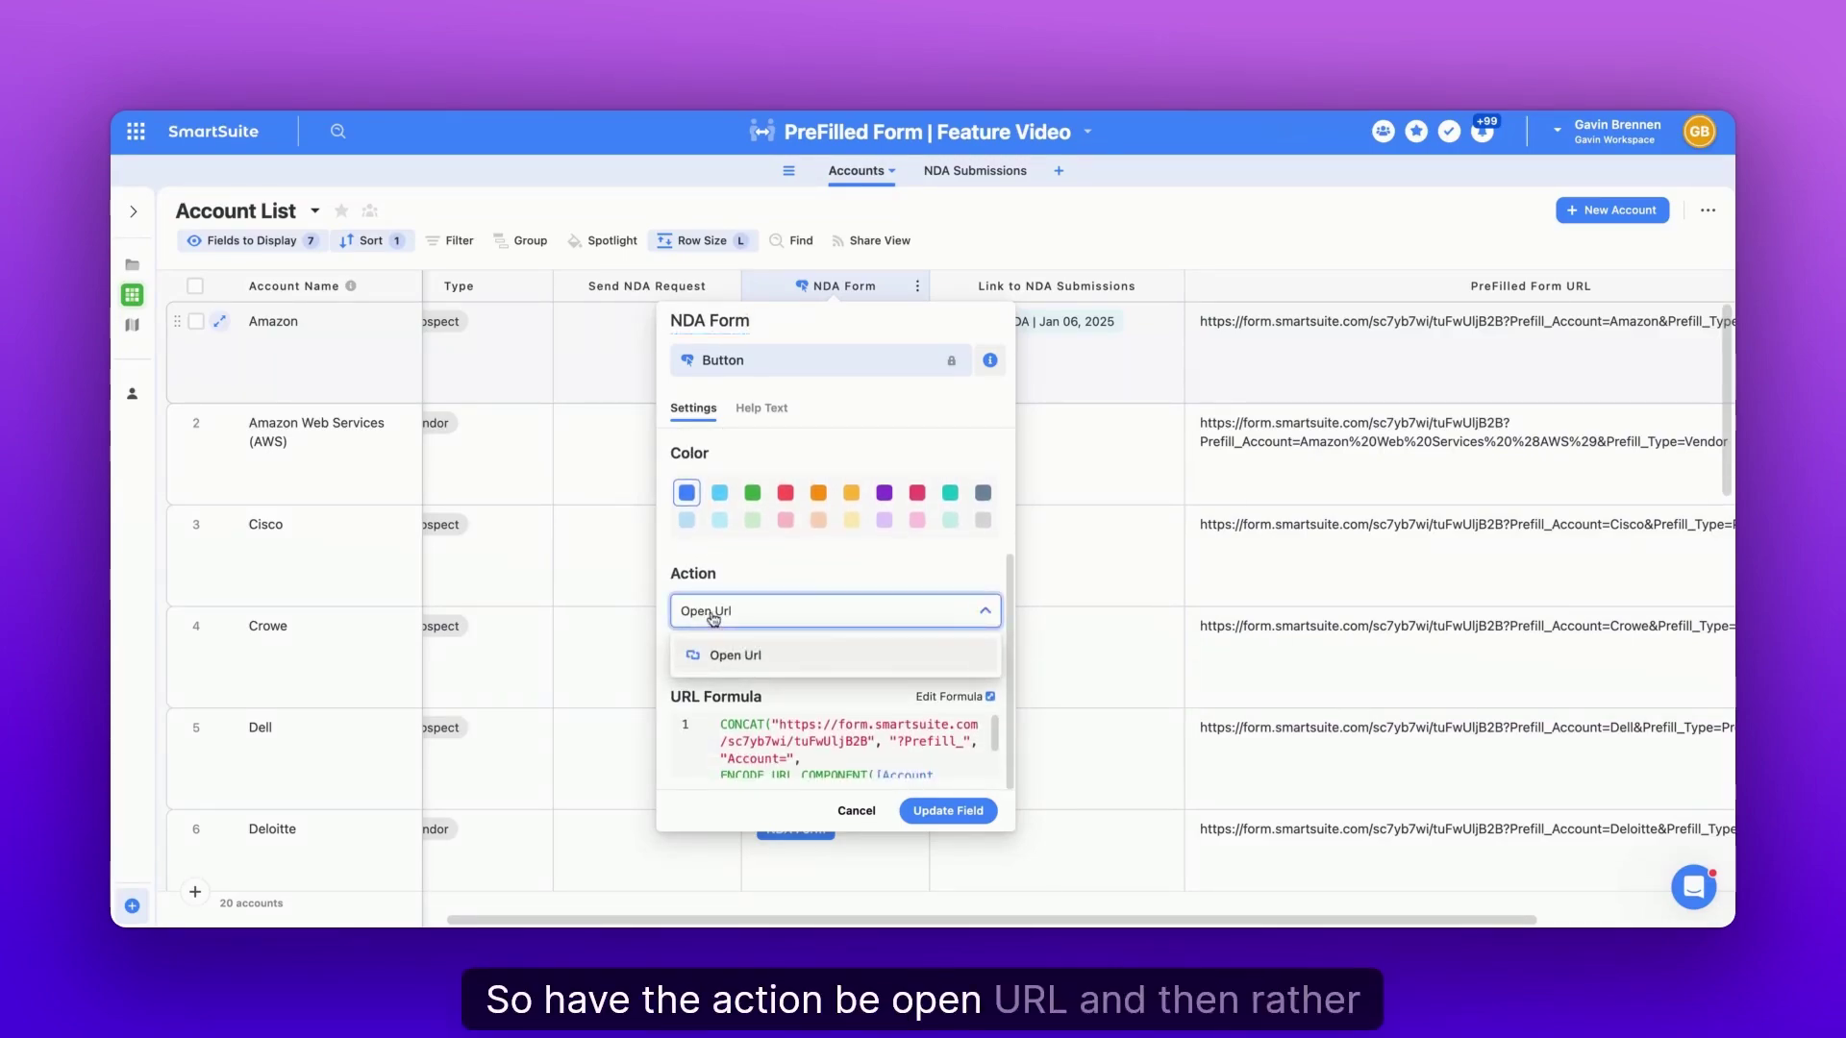
left_click(842, 650)
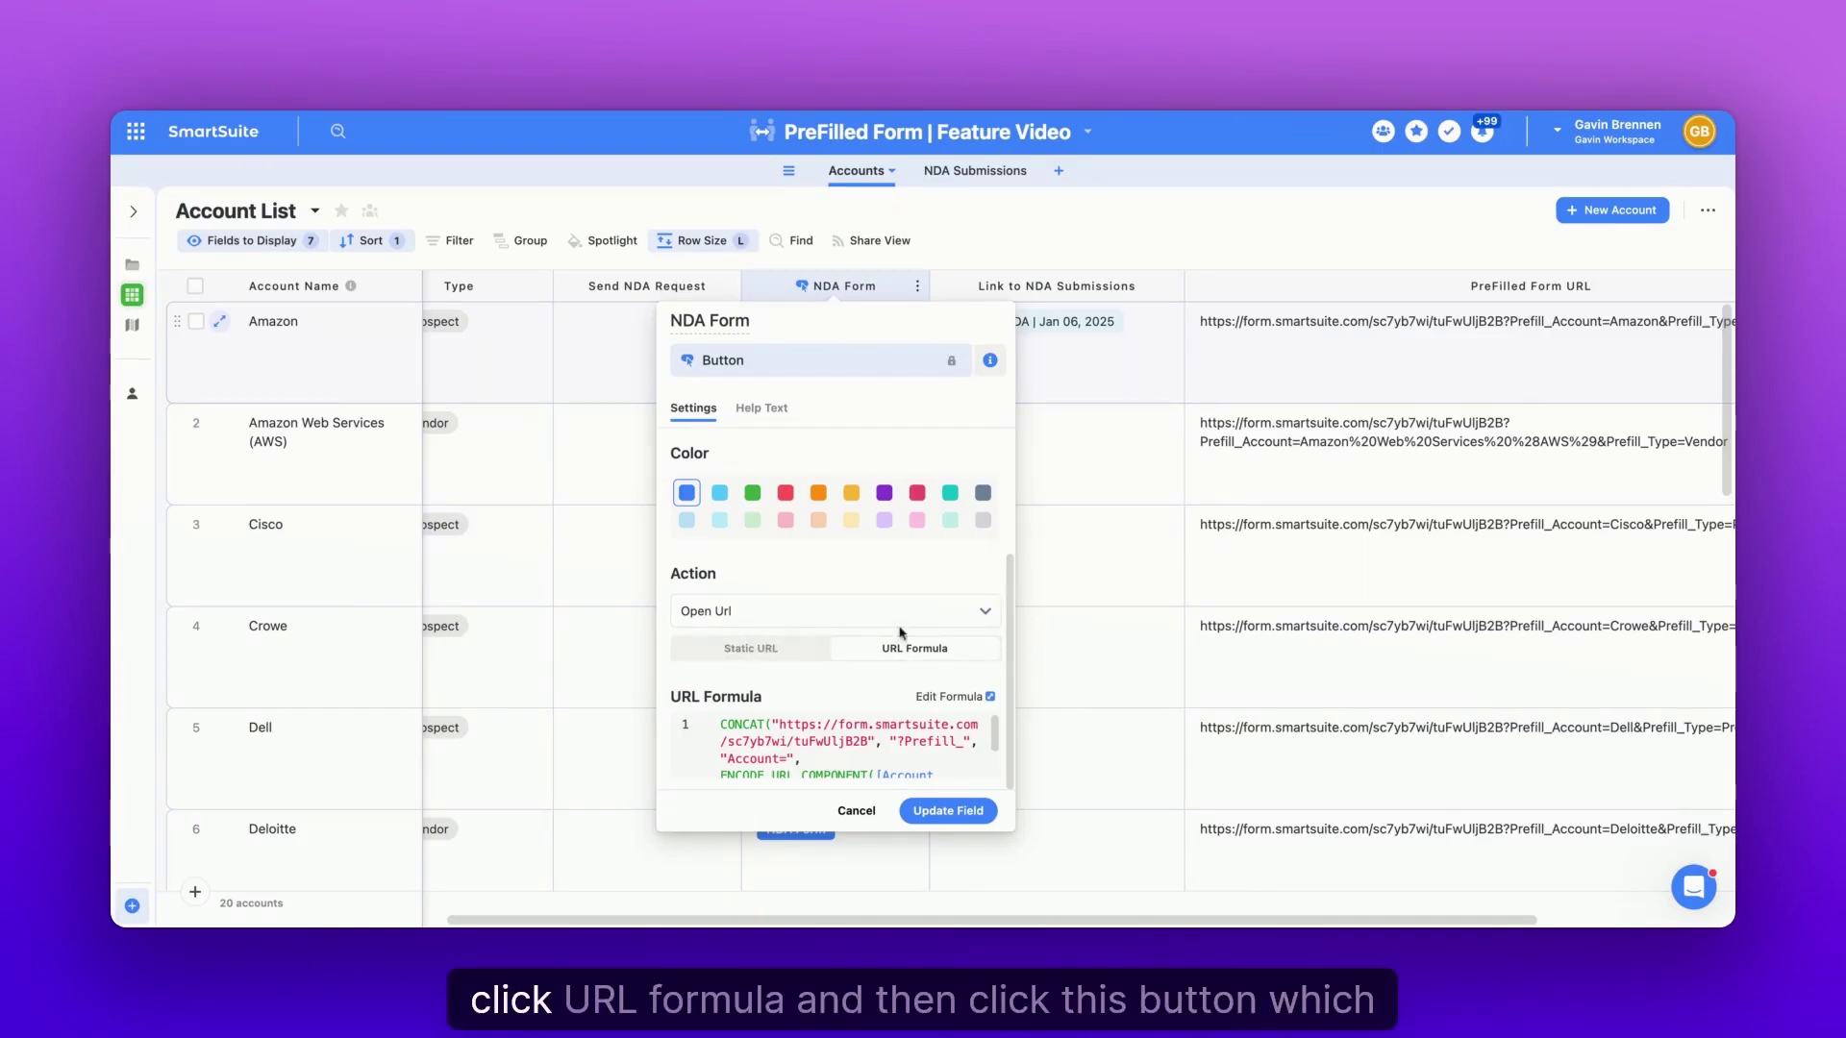
left_click(981, 702)
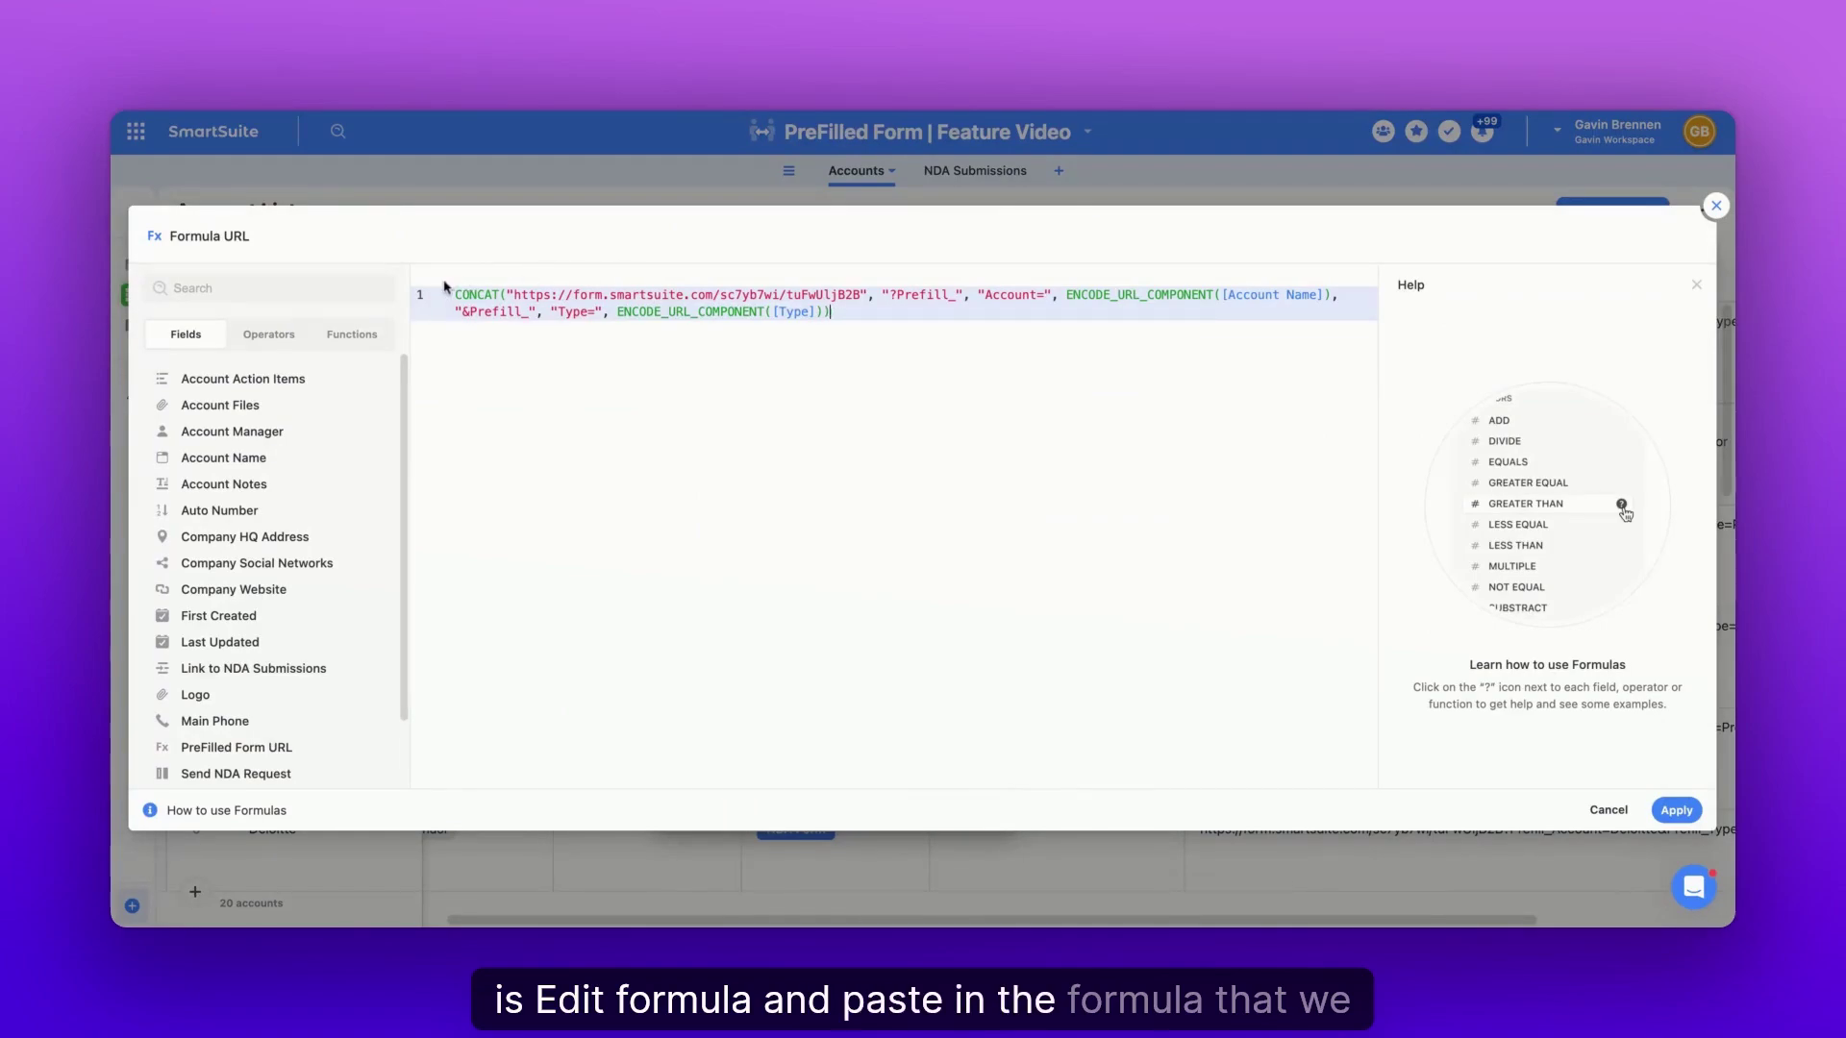
key("ctrl+a")
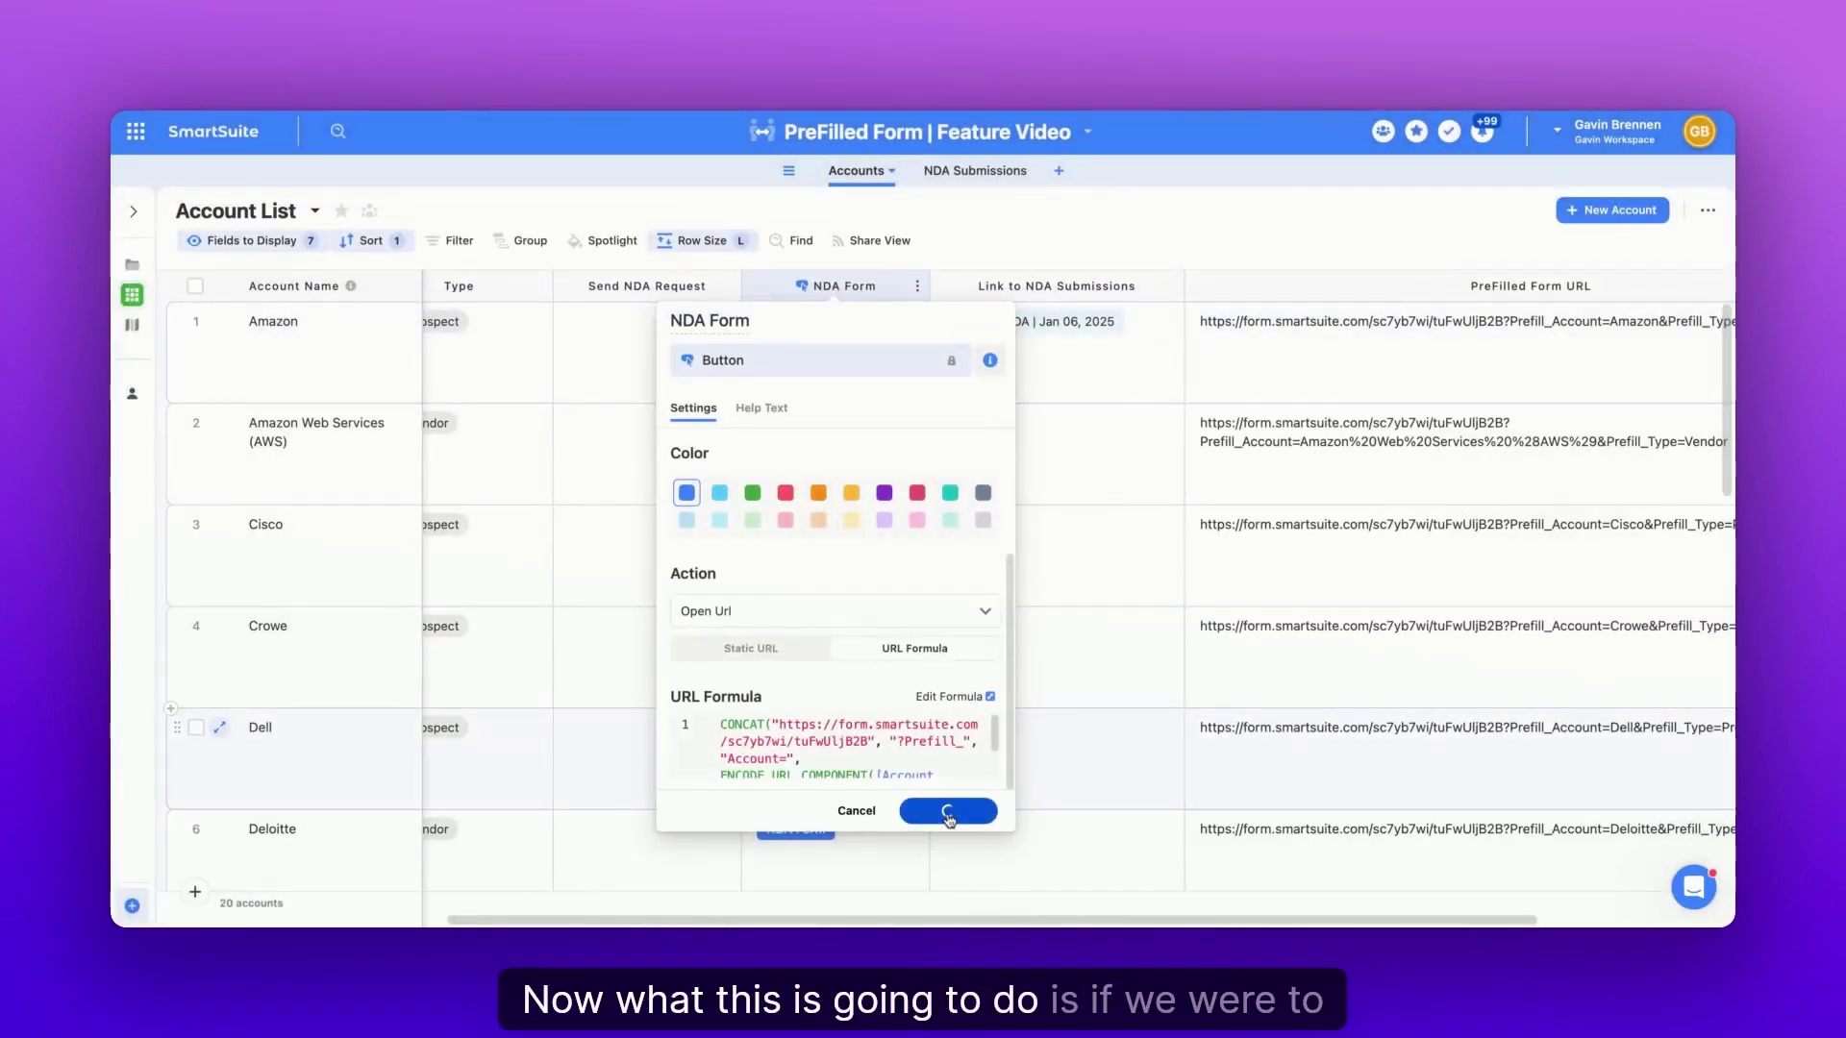
left_click(951, 808)
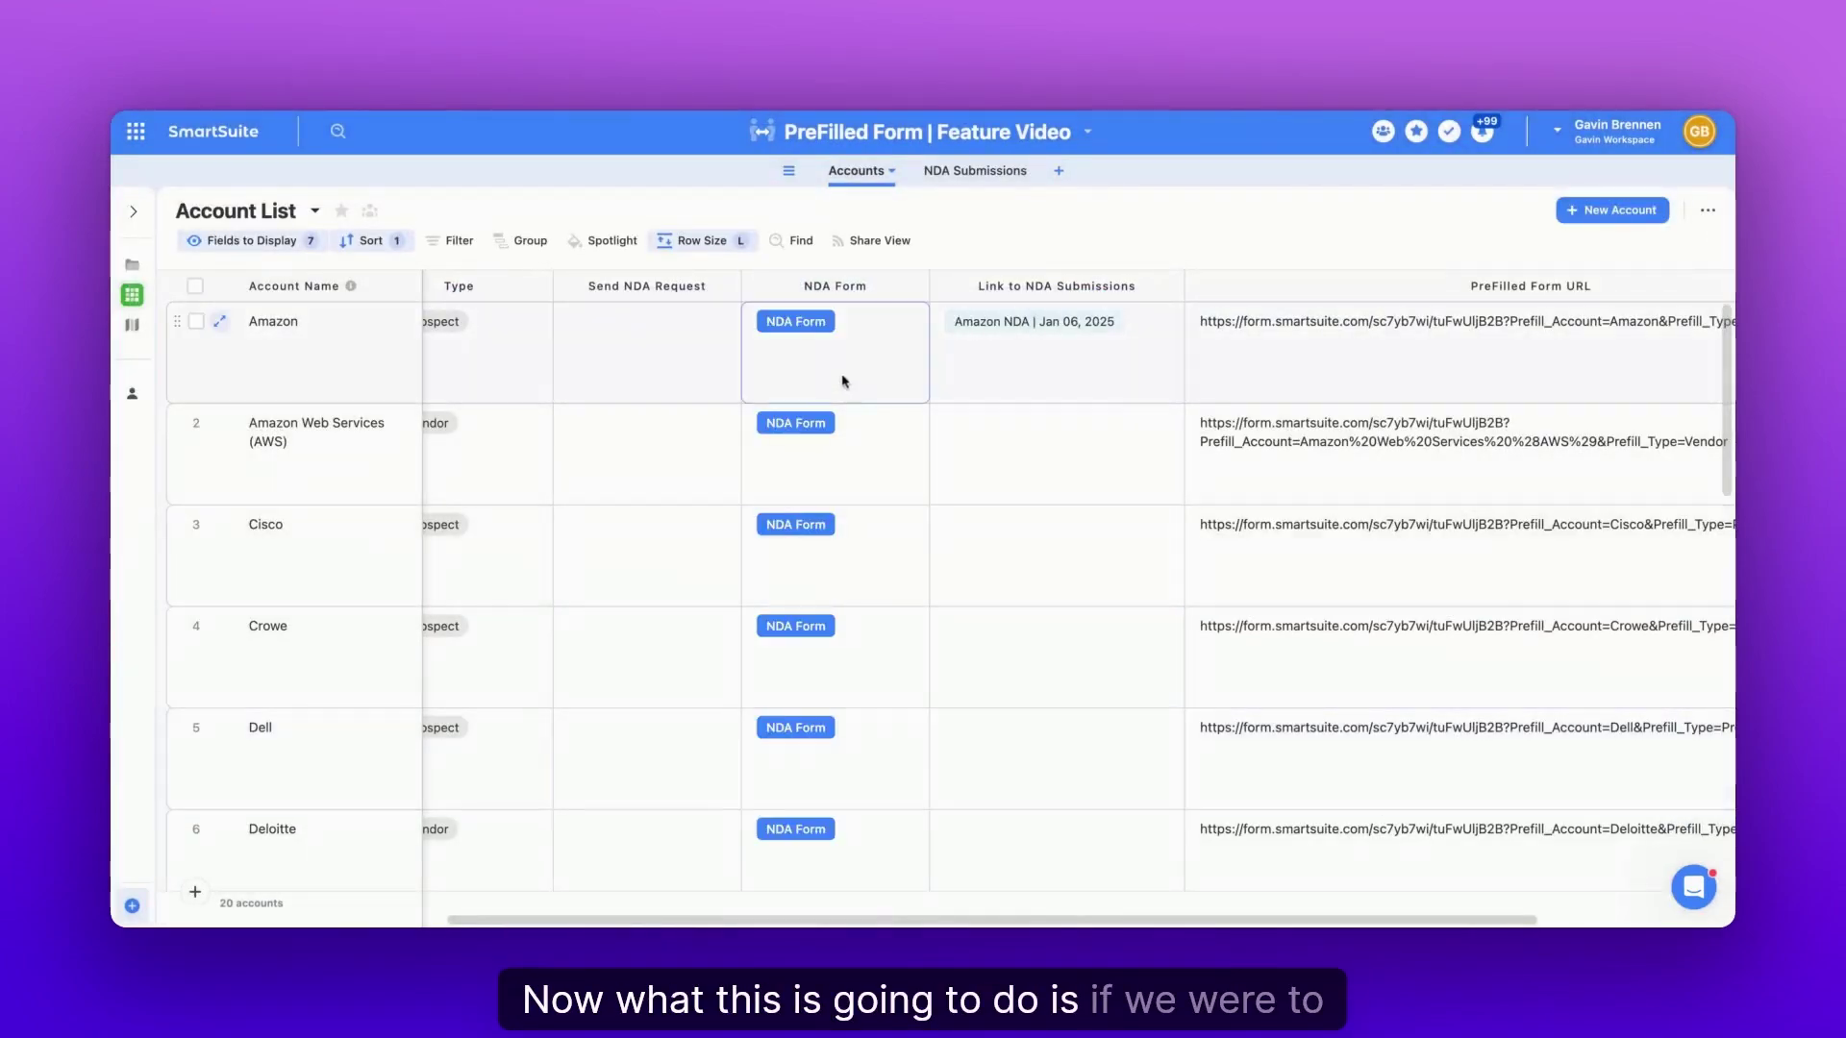
left_click(795, 325)
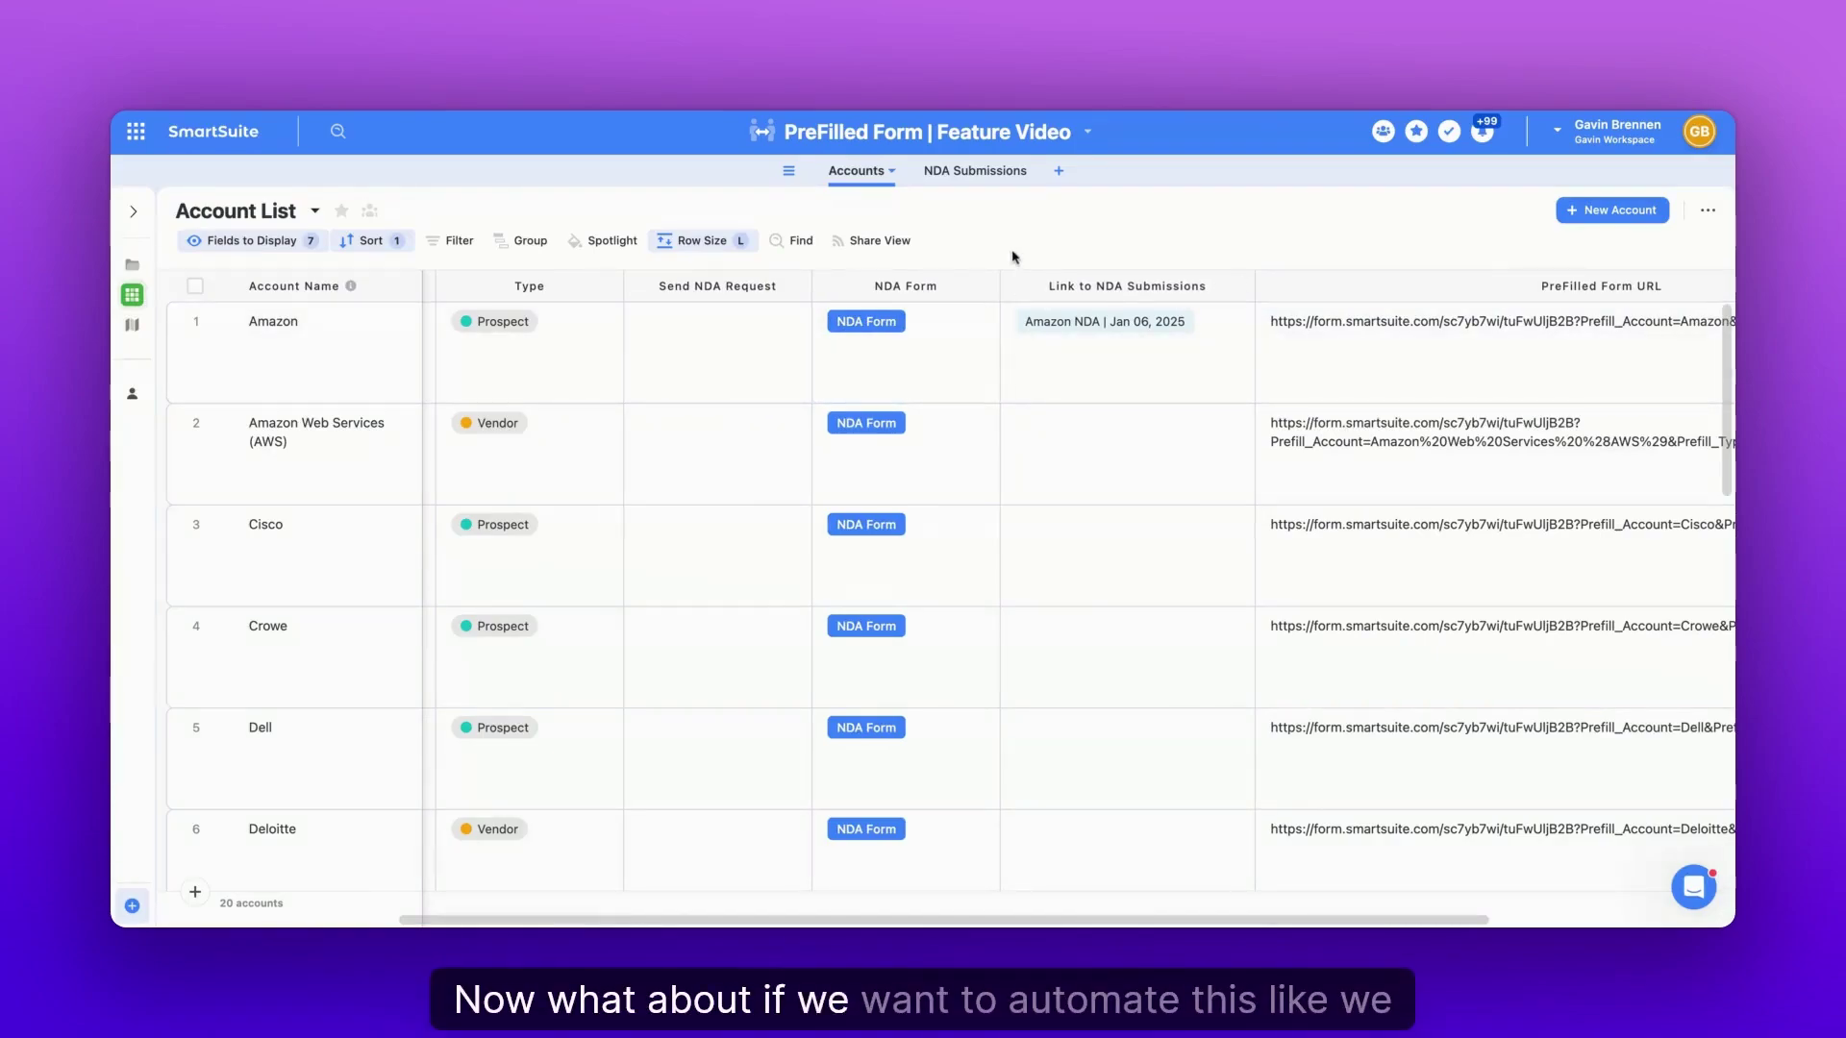
left_click(942, 364)
scroll(943, 364, "left", 2)
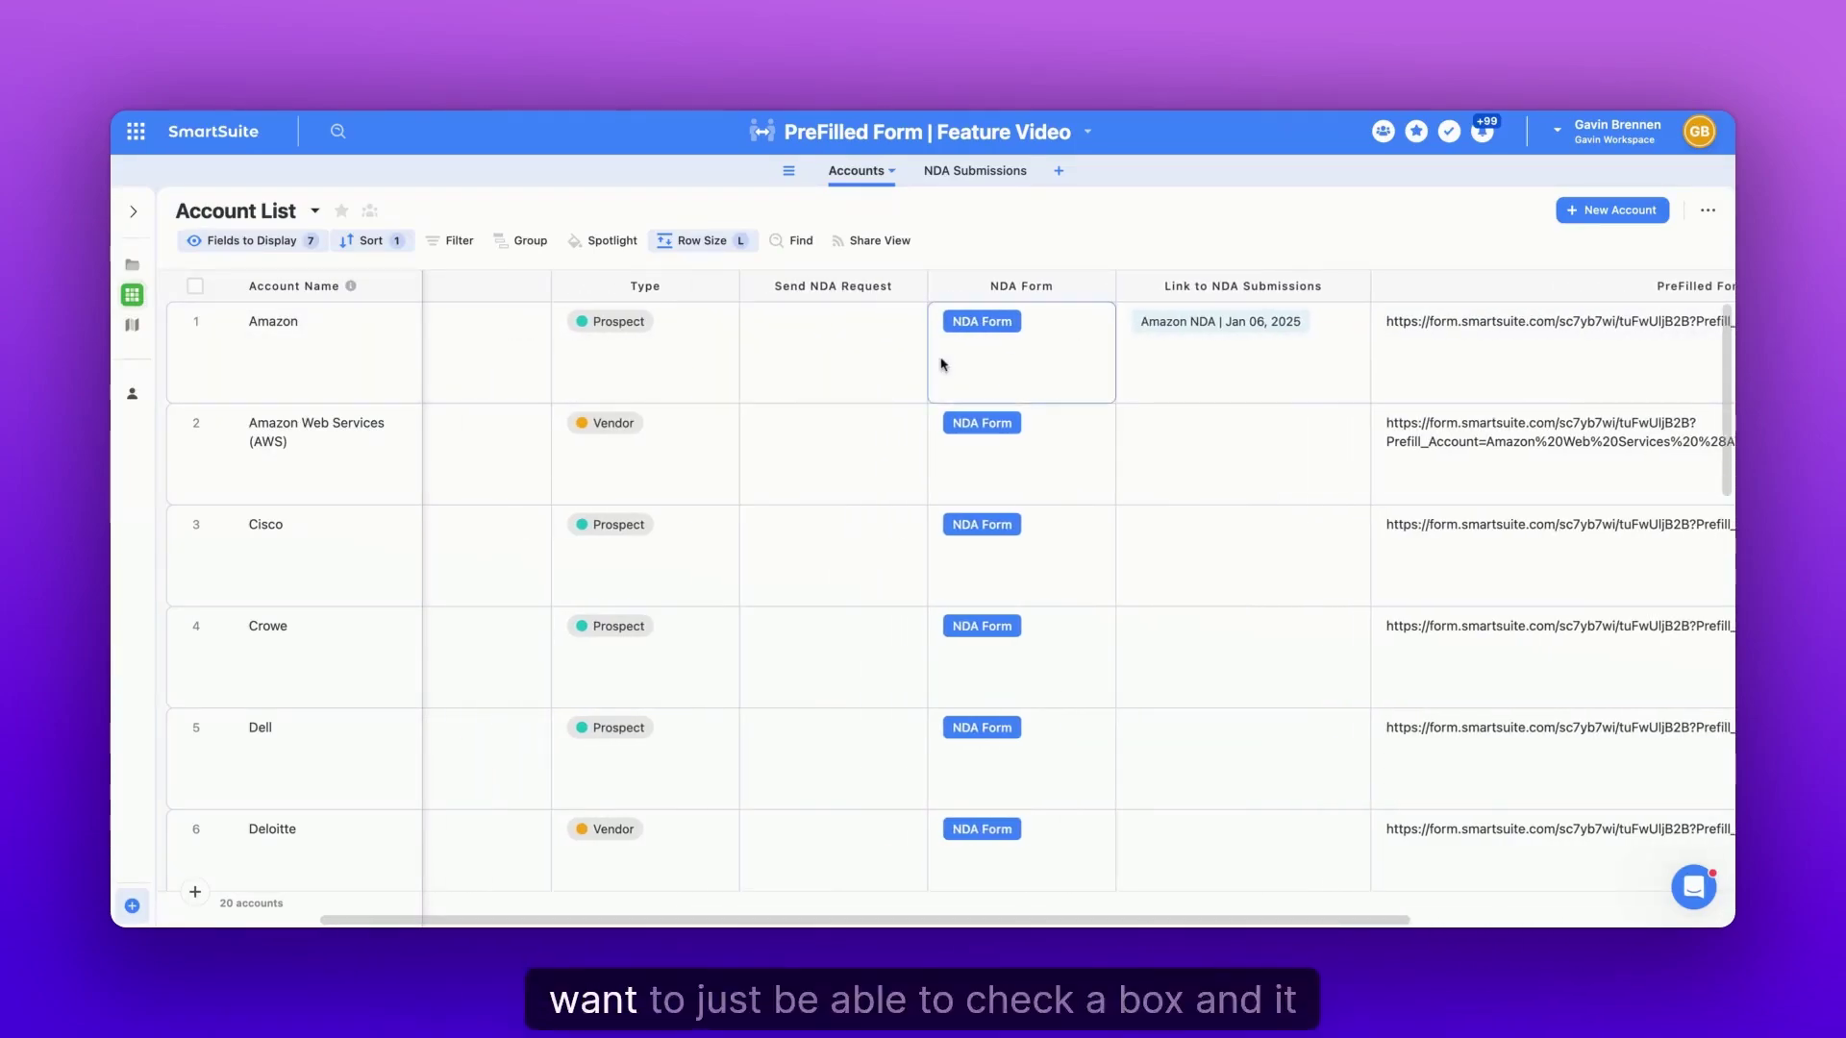
left_click(841, 332)
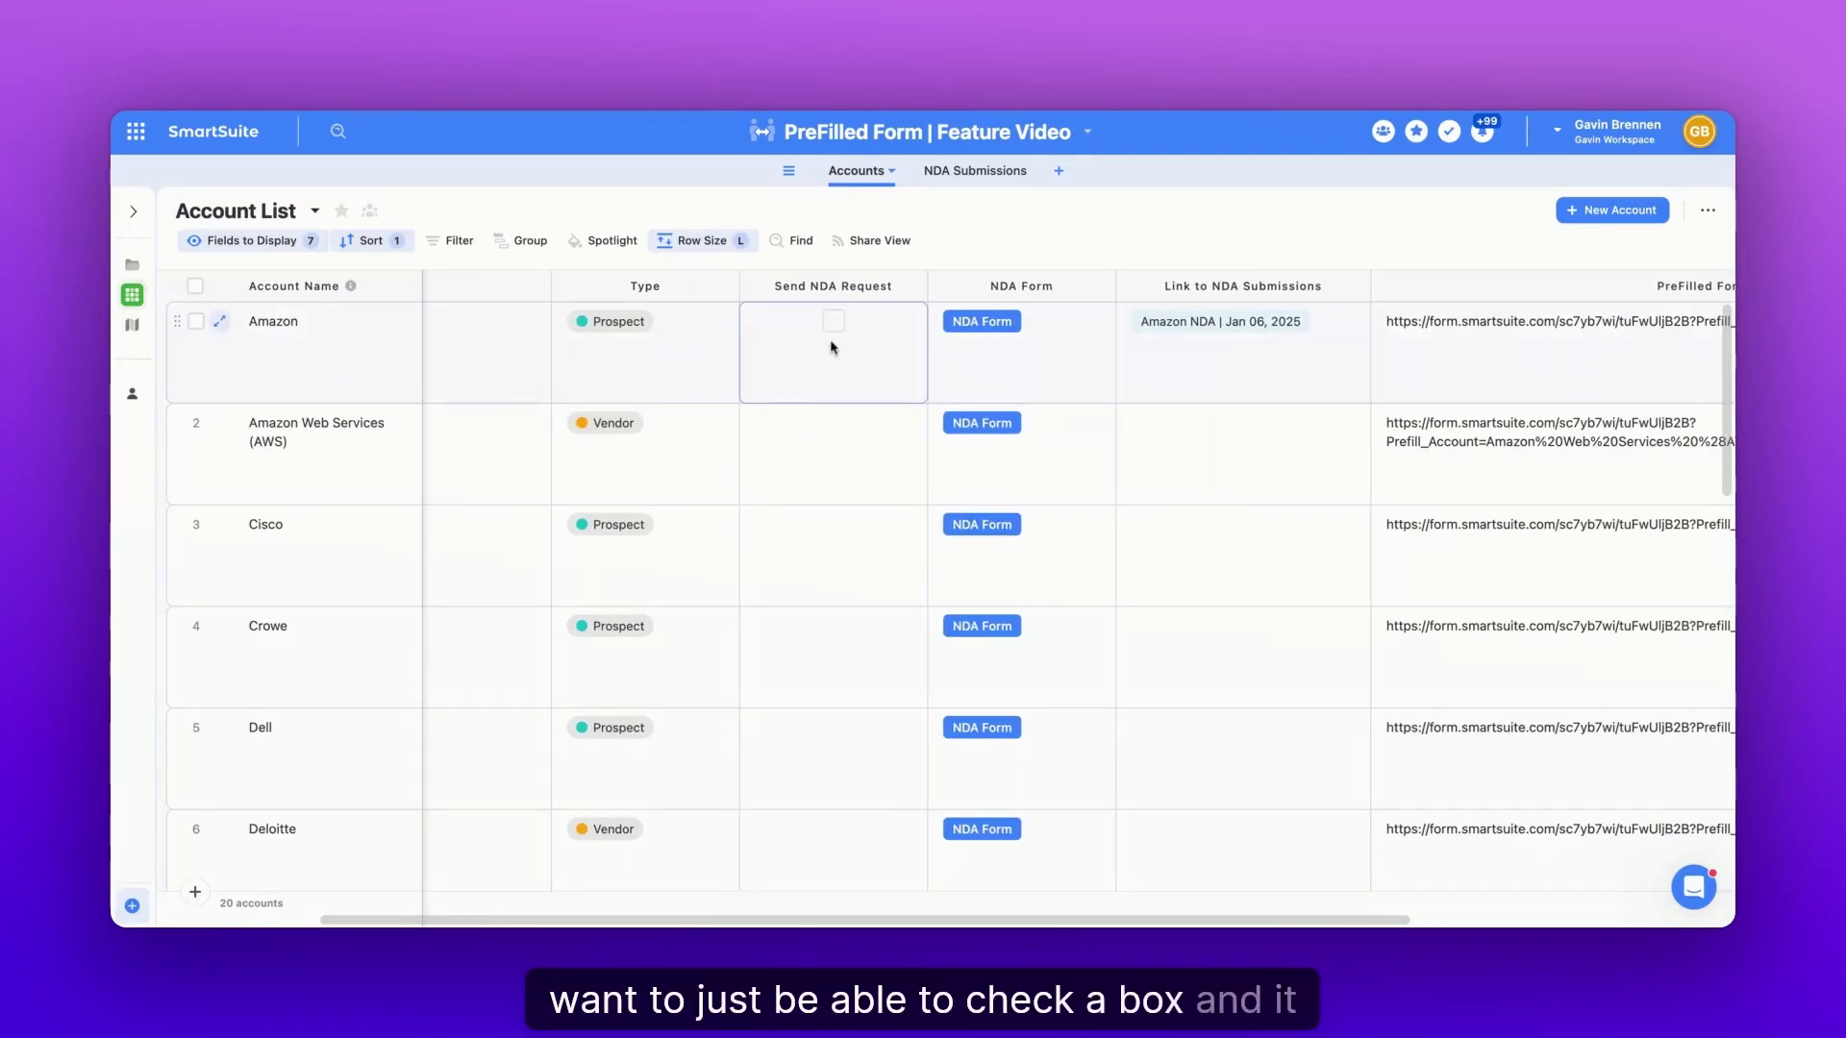
scroll(833, 345, "left", 3)
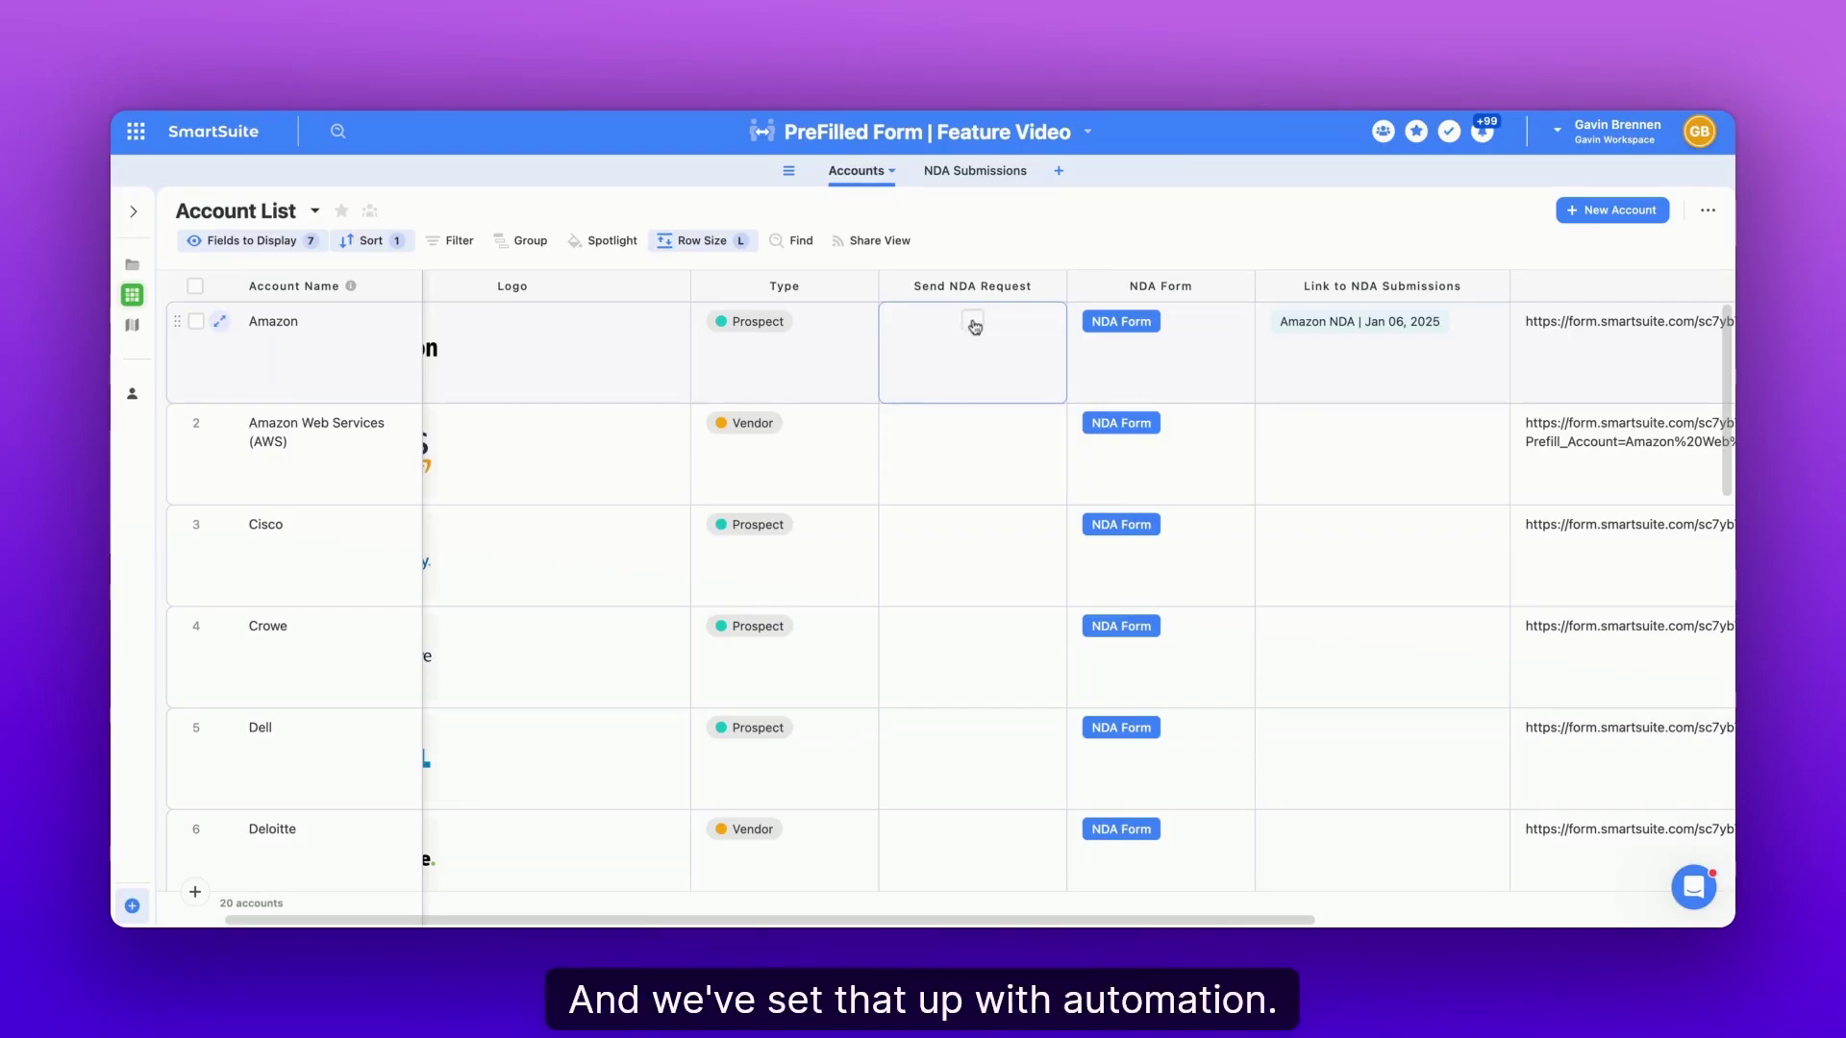
Open Send NDA Request Email from the solution's Automations, review its email action, and save it.
left_click(961, 133)
left_click(881, 397)
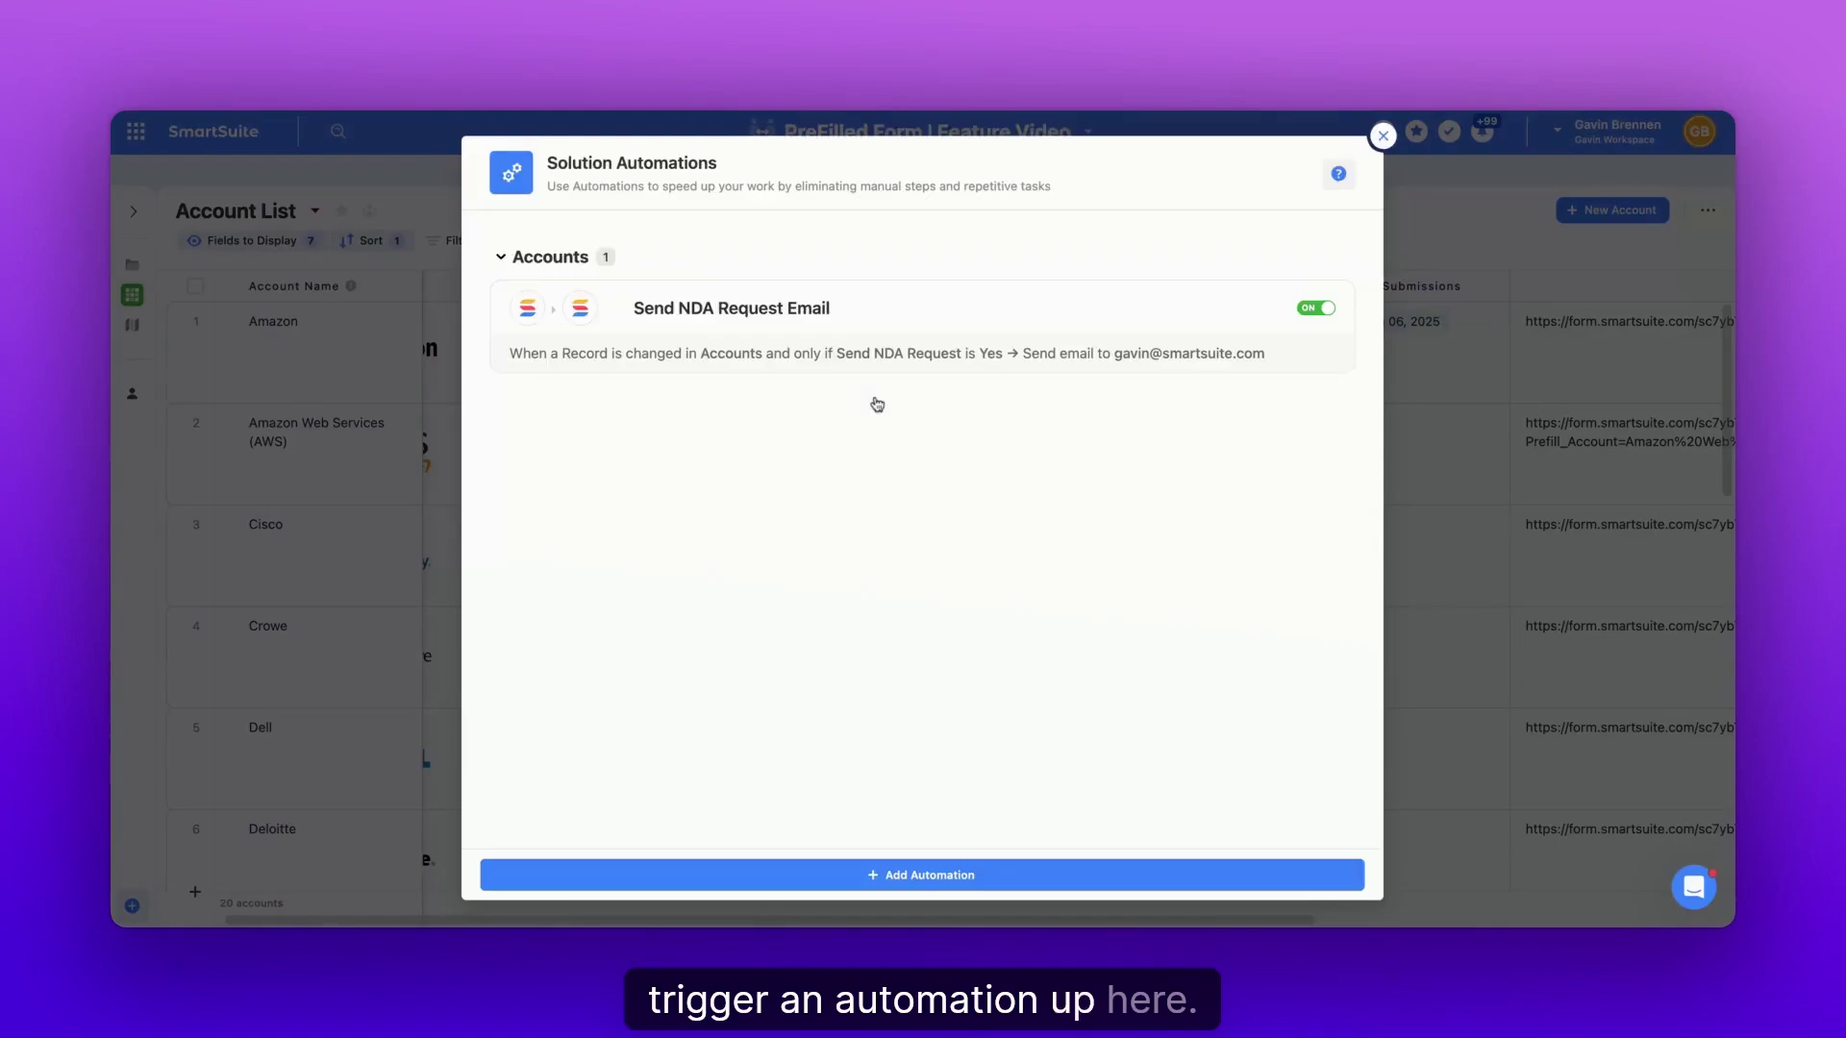
left_click(700, 320)
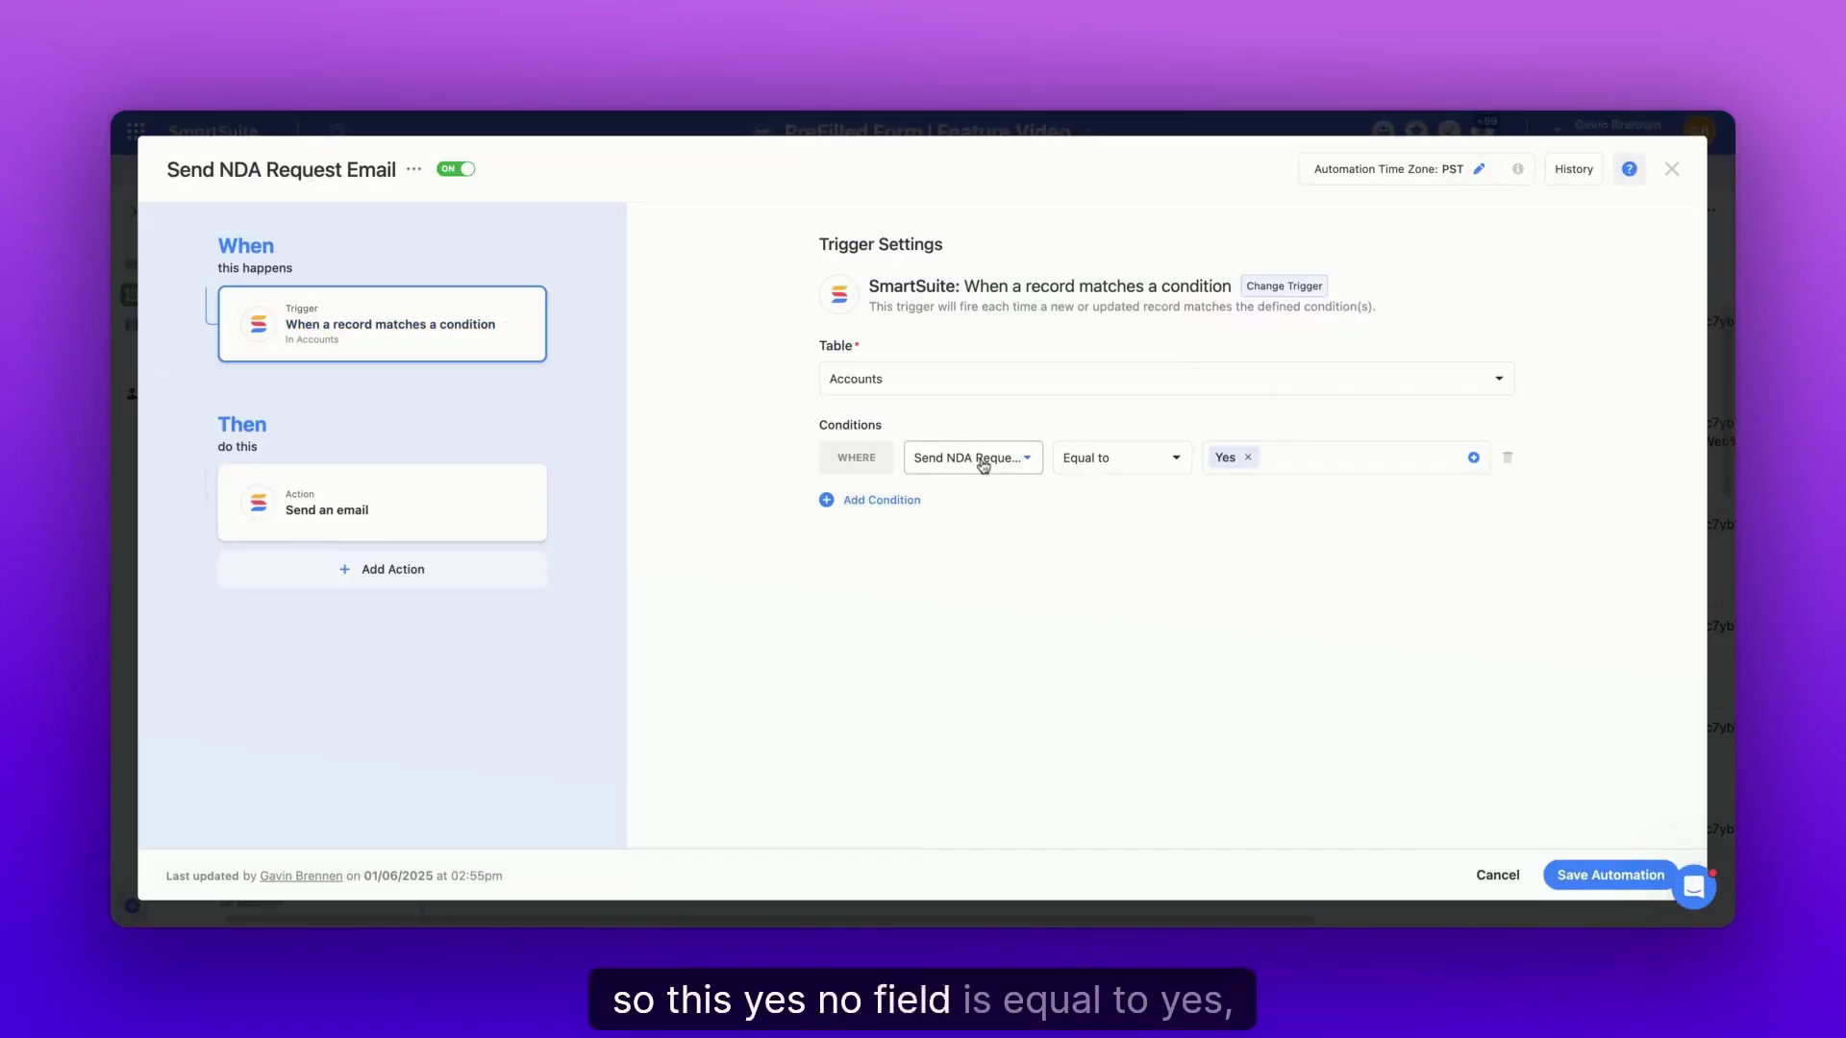
left_click(493, 508)
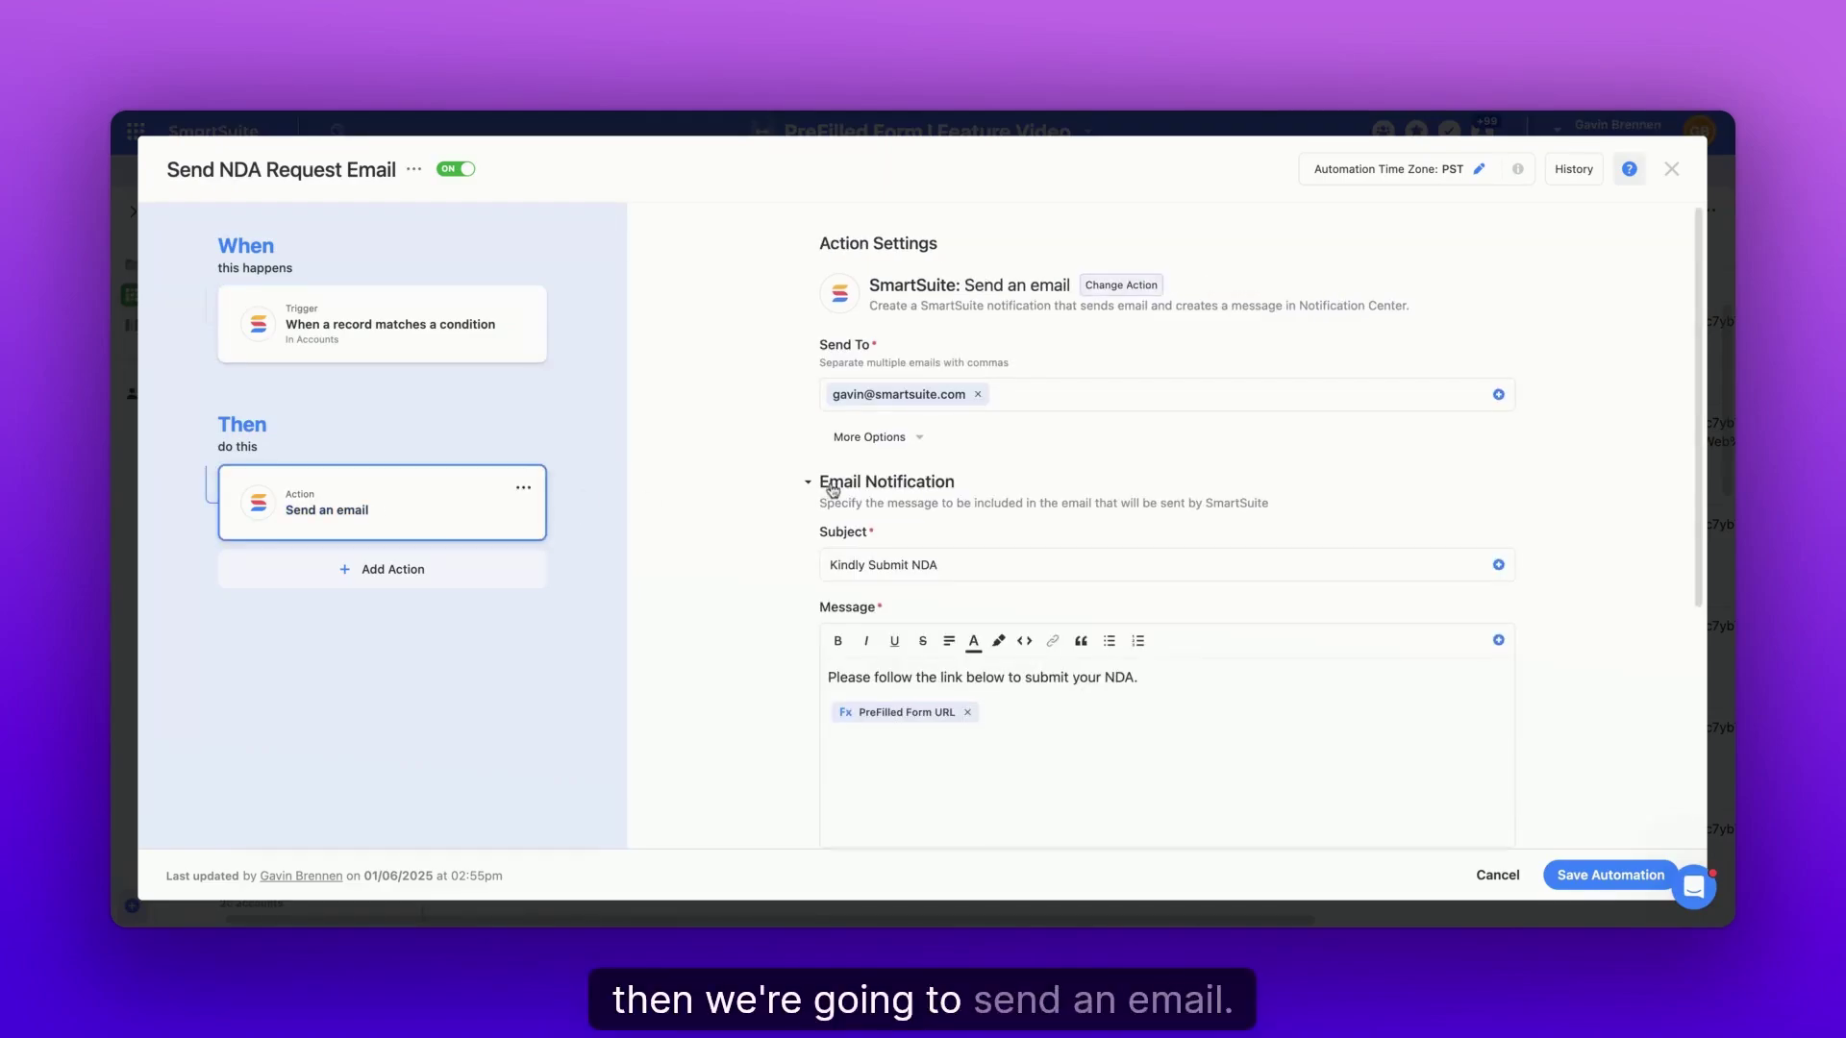
scroll(852, 387, "down", 3)
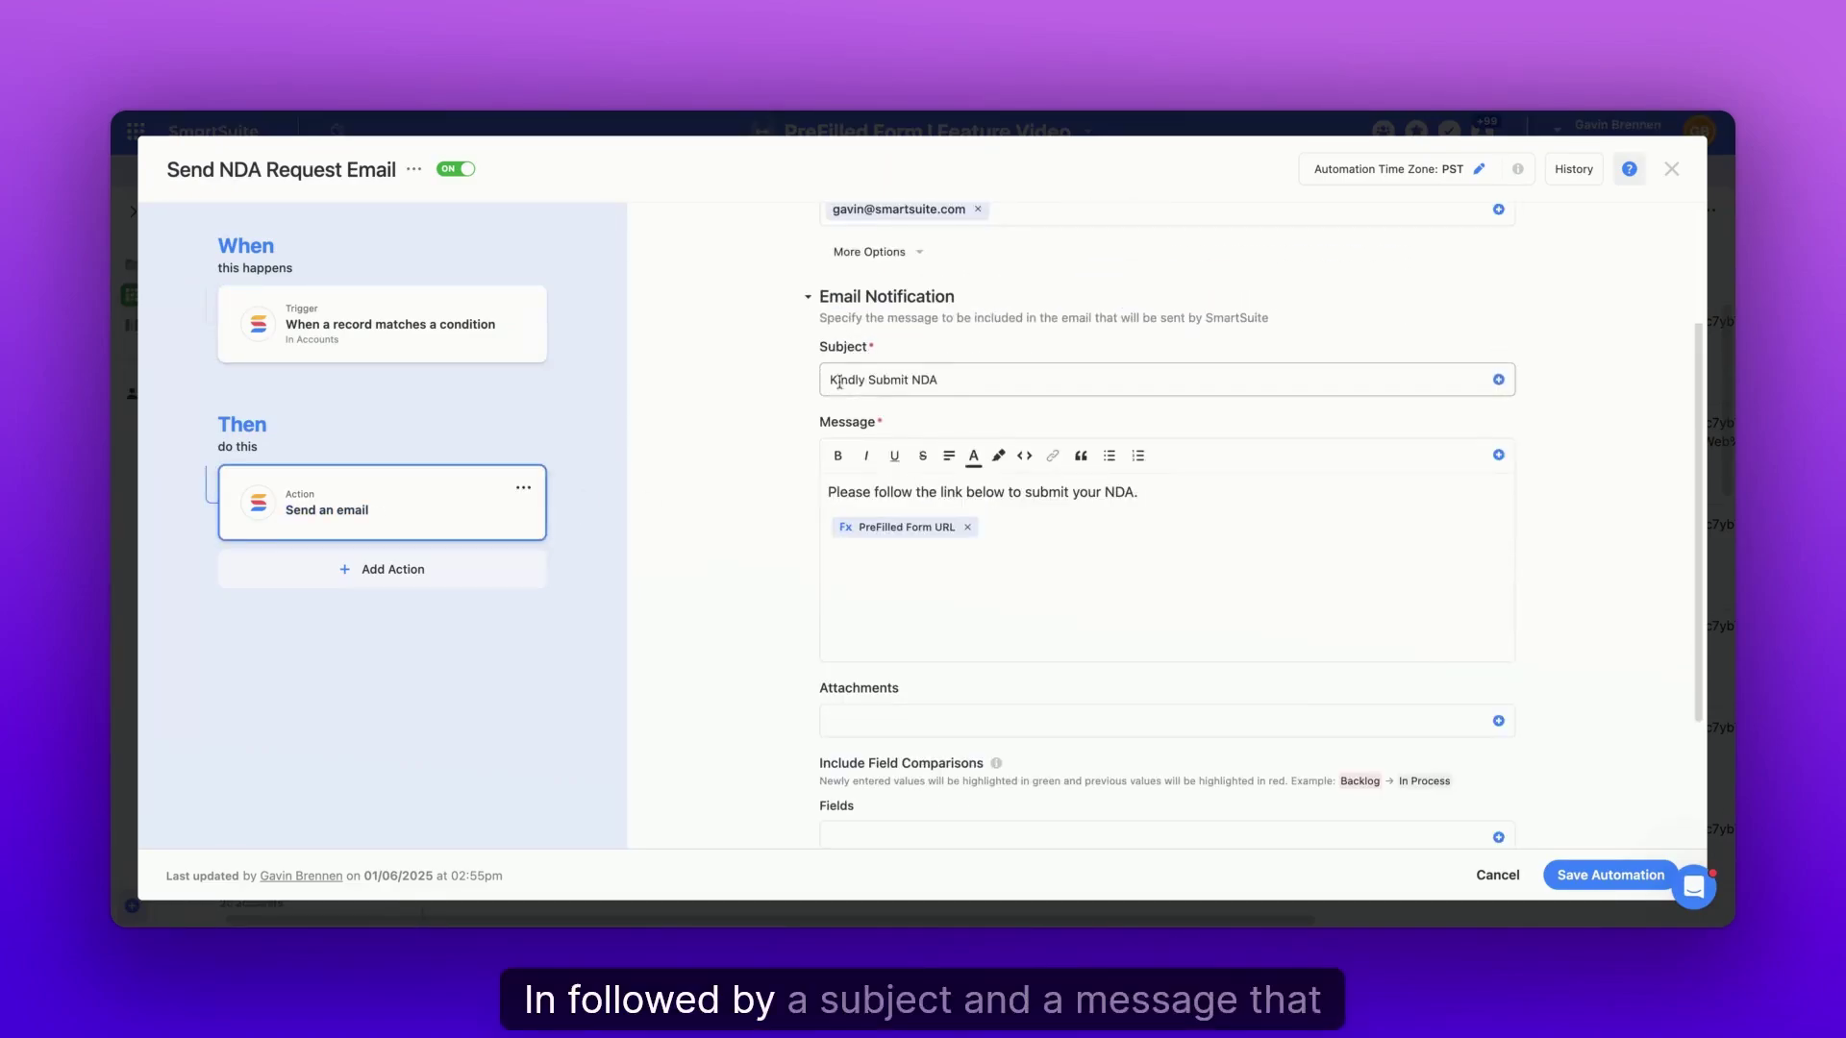
scroll(885, 424, "down", 1)
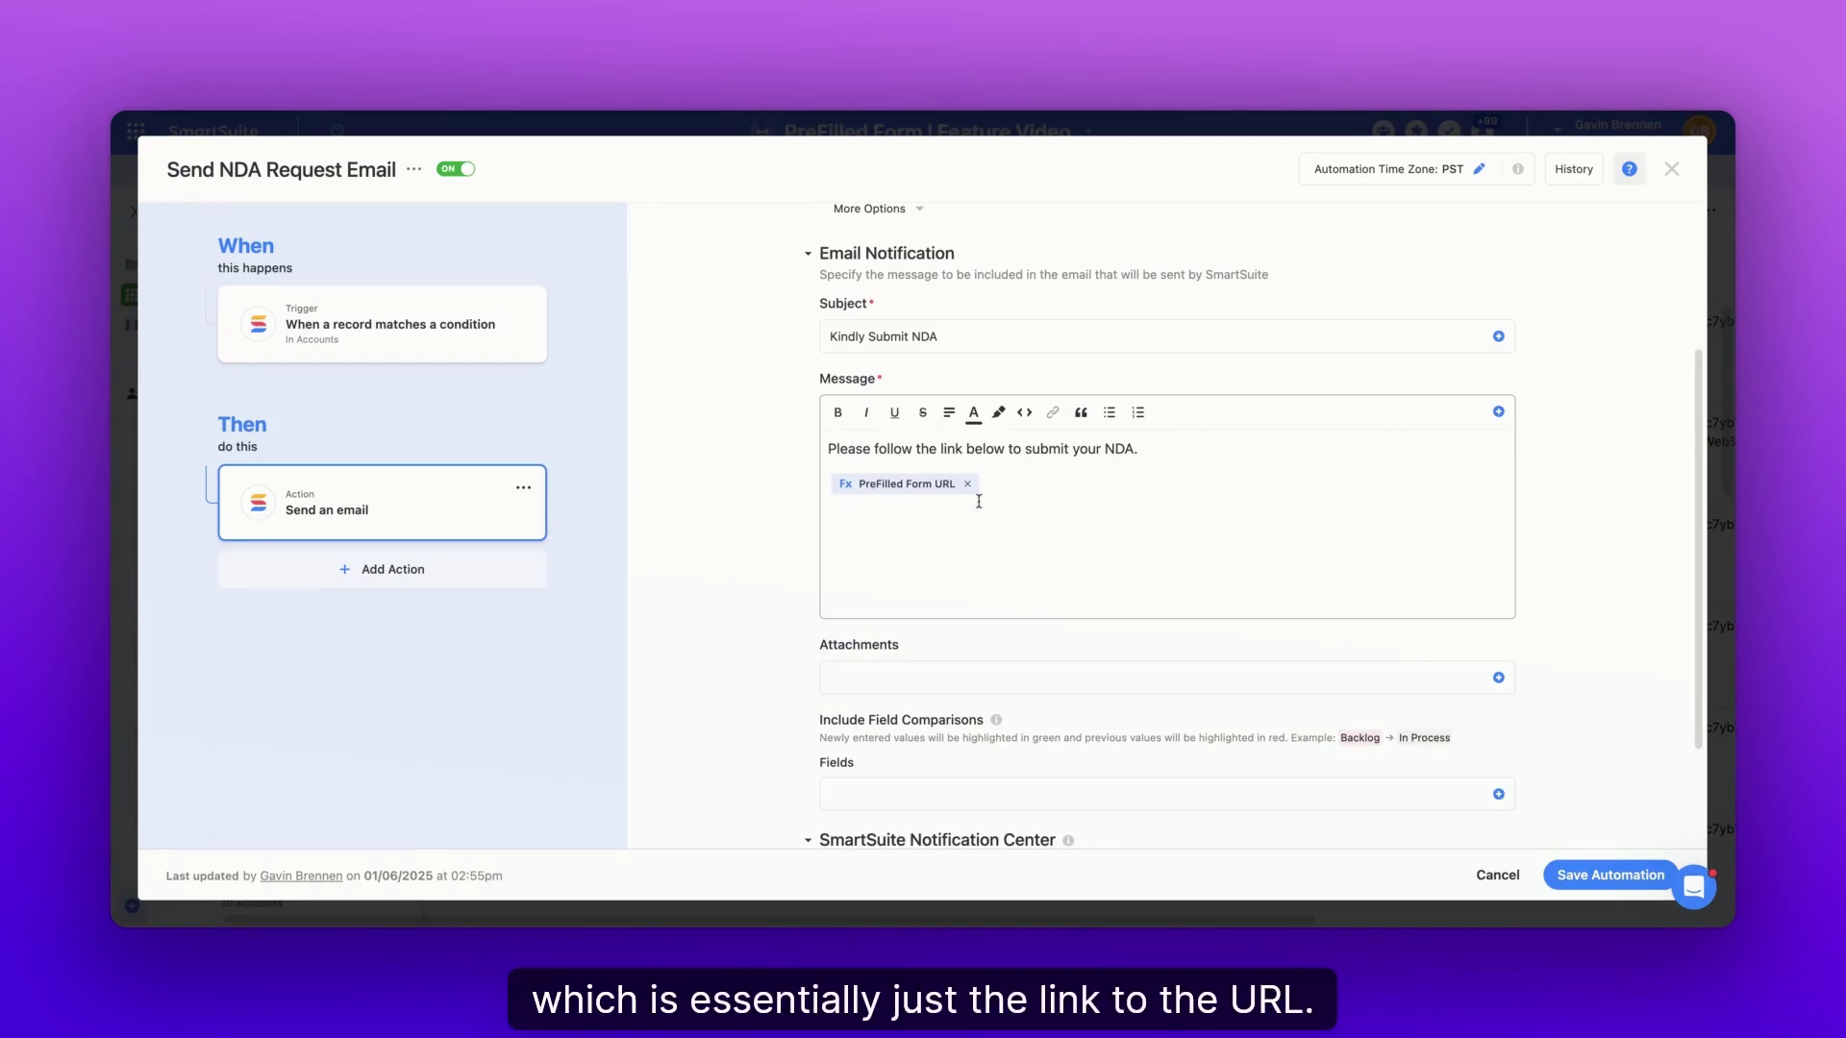
scroll(1154, 625, "up", 1)
left_click(1589, 862)
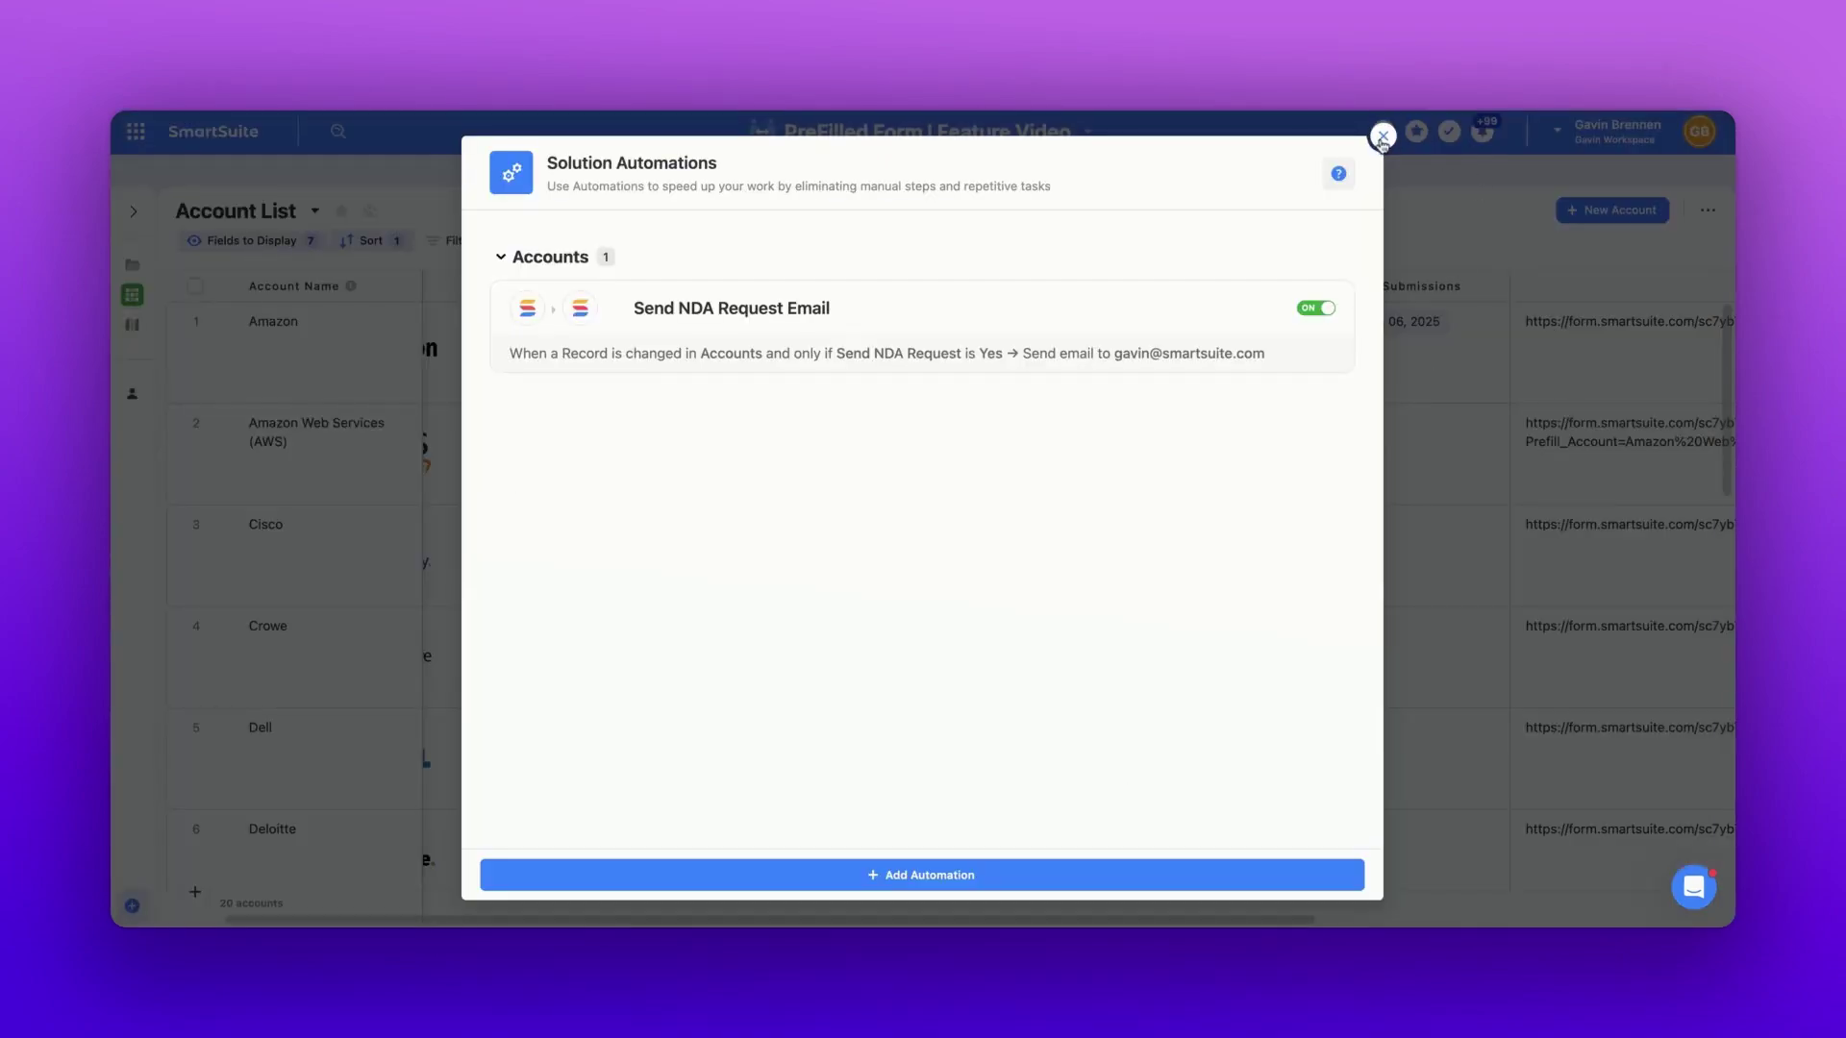
Close the Solution Automations dialog and open the AWS row's NDA Form button link.
left_click(1381, 136)
left_click(1030, 424)
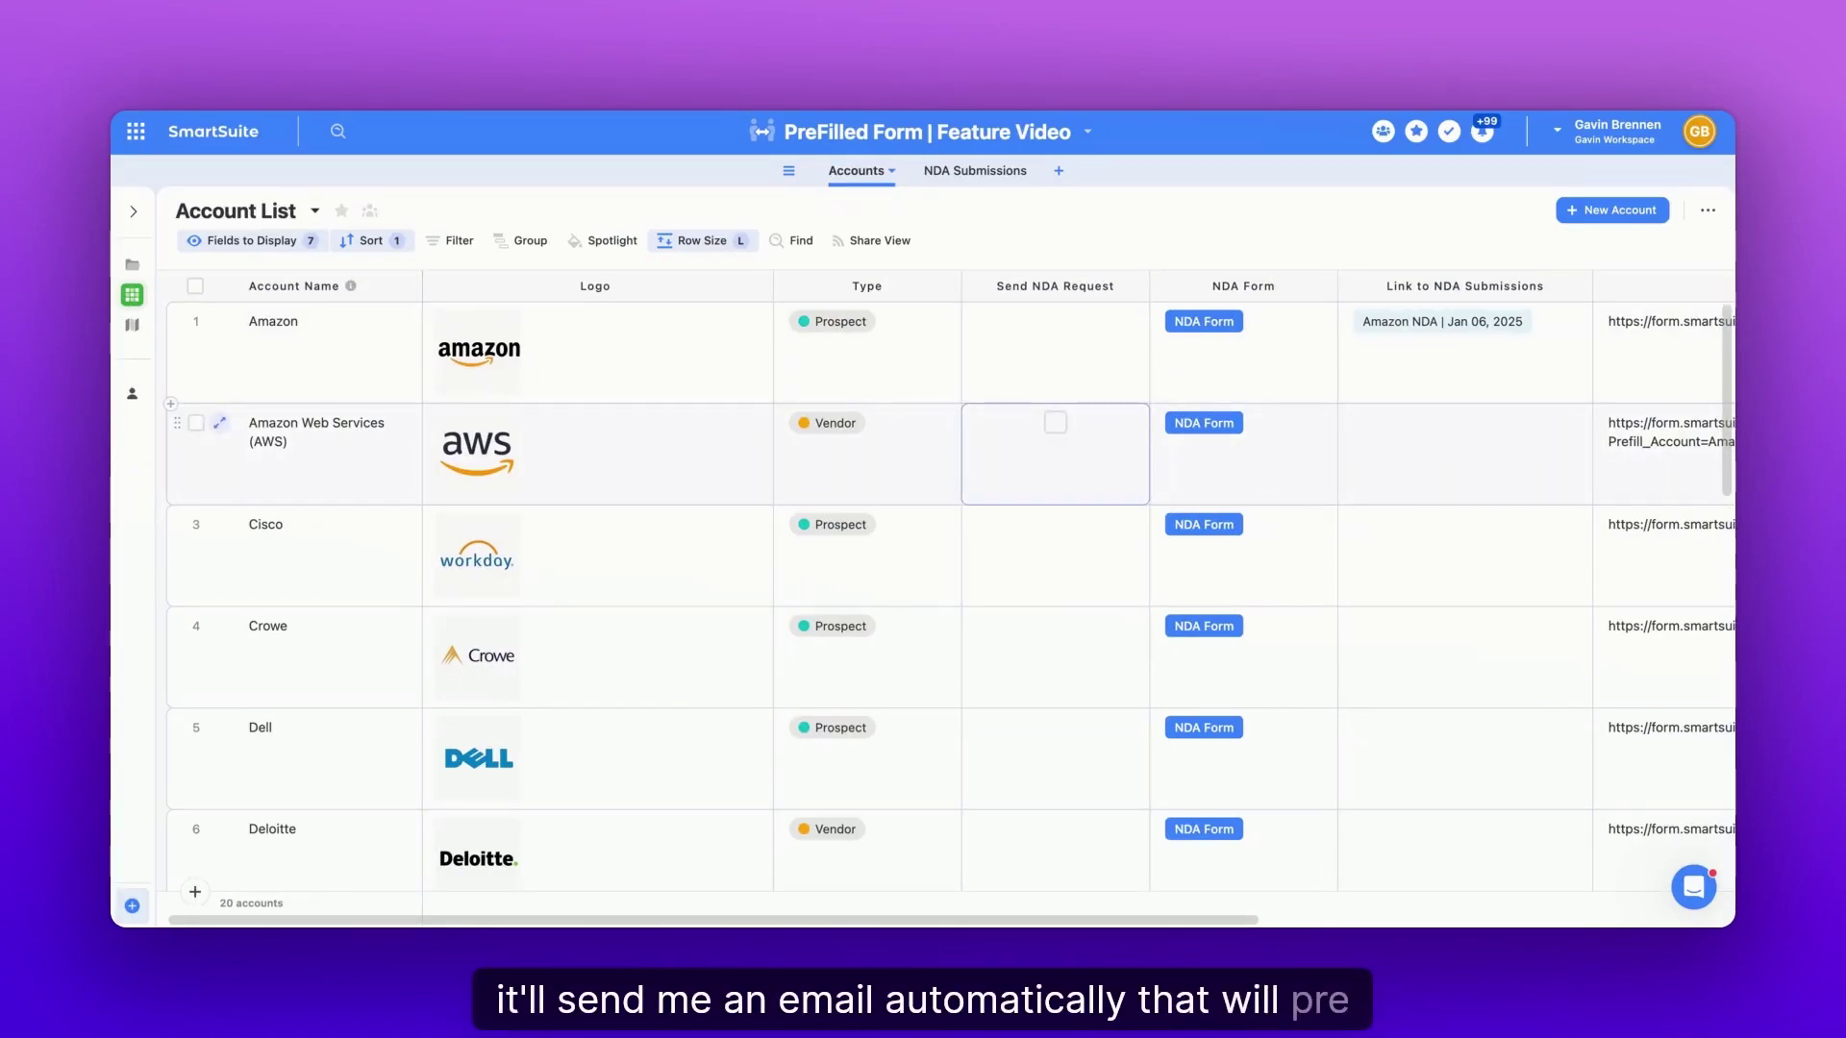
left_click(1192, 432)
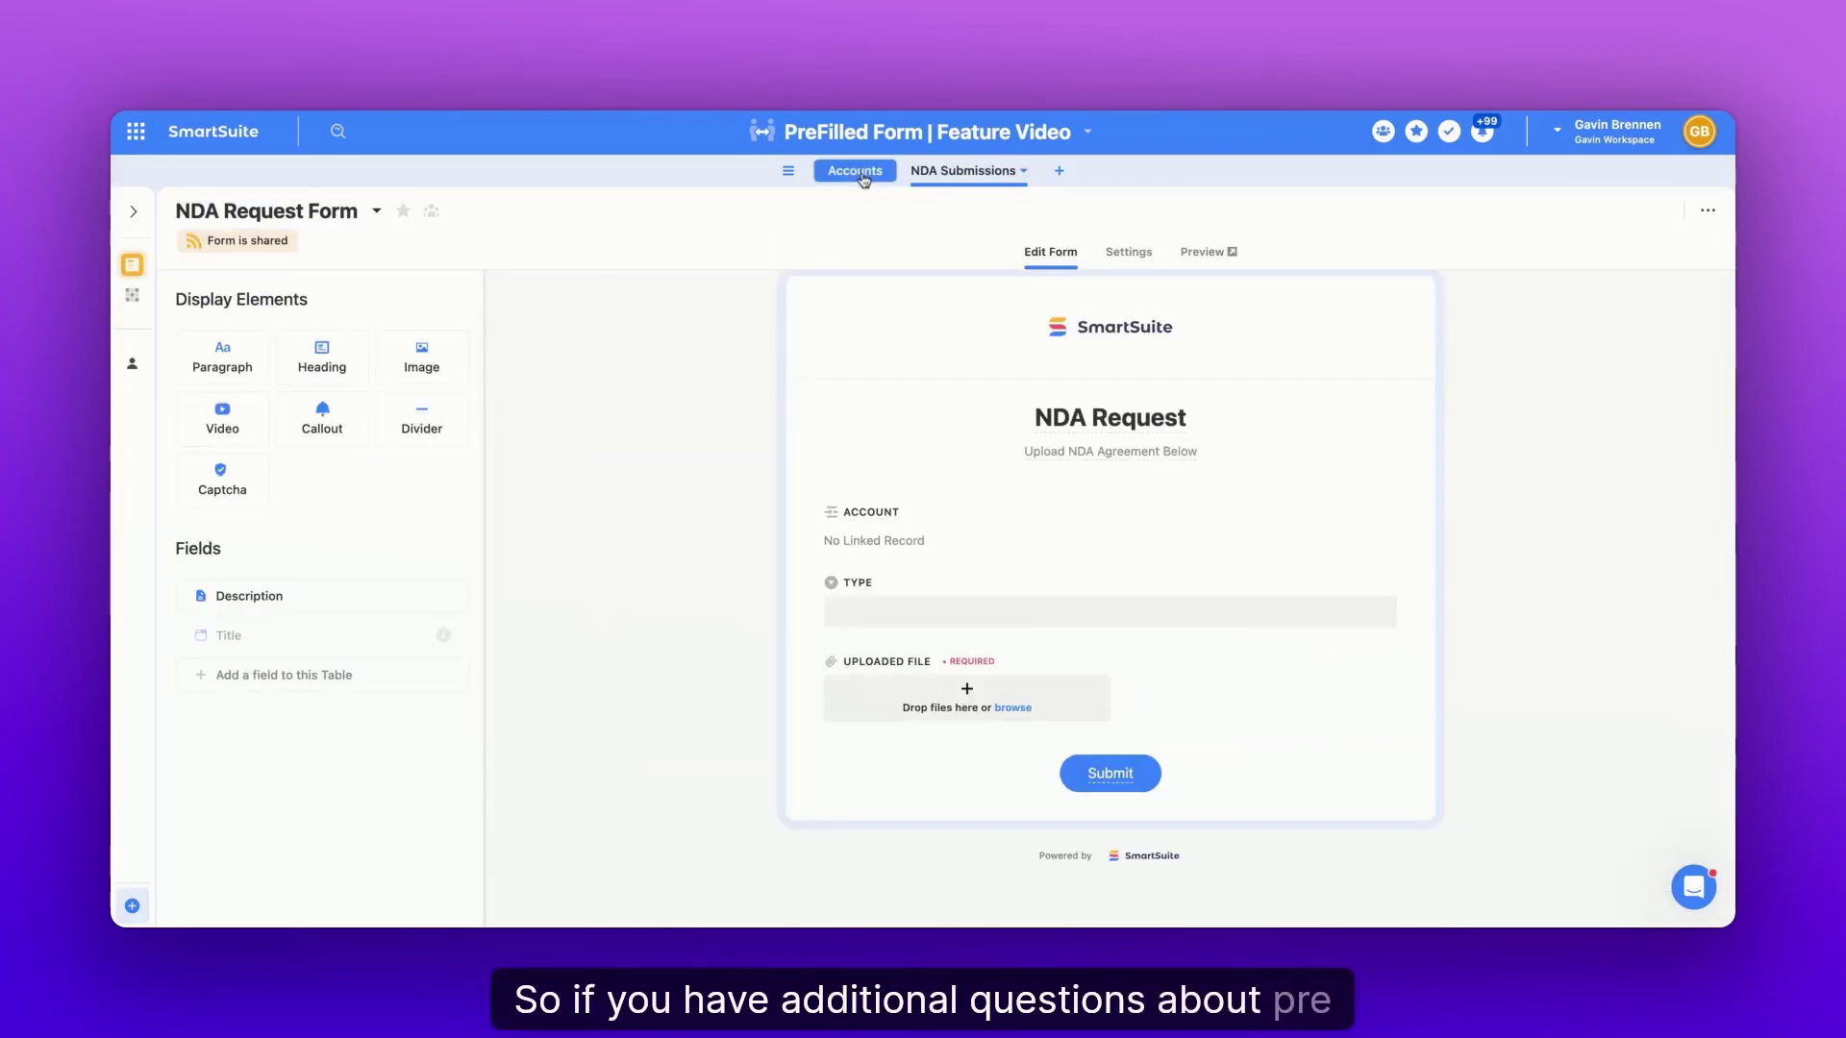
left_click(855, 171)
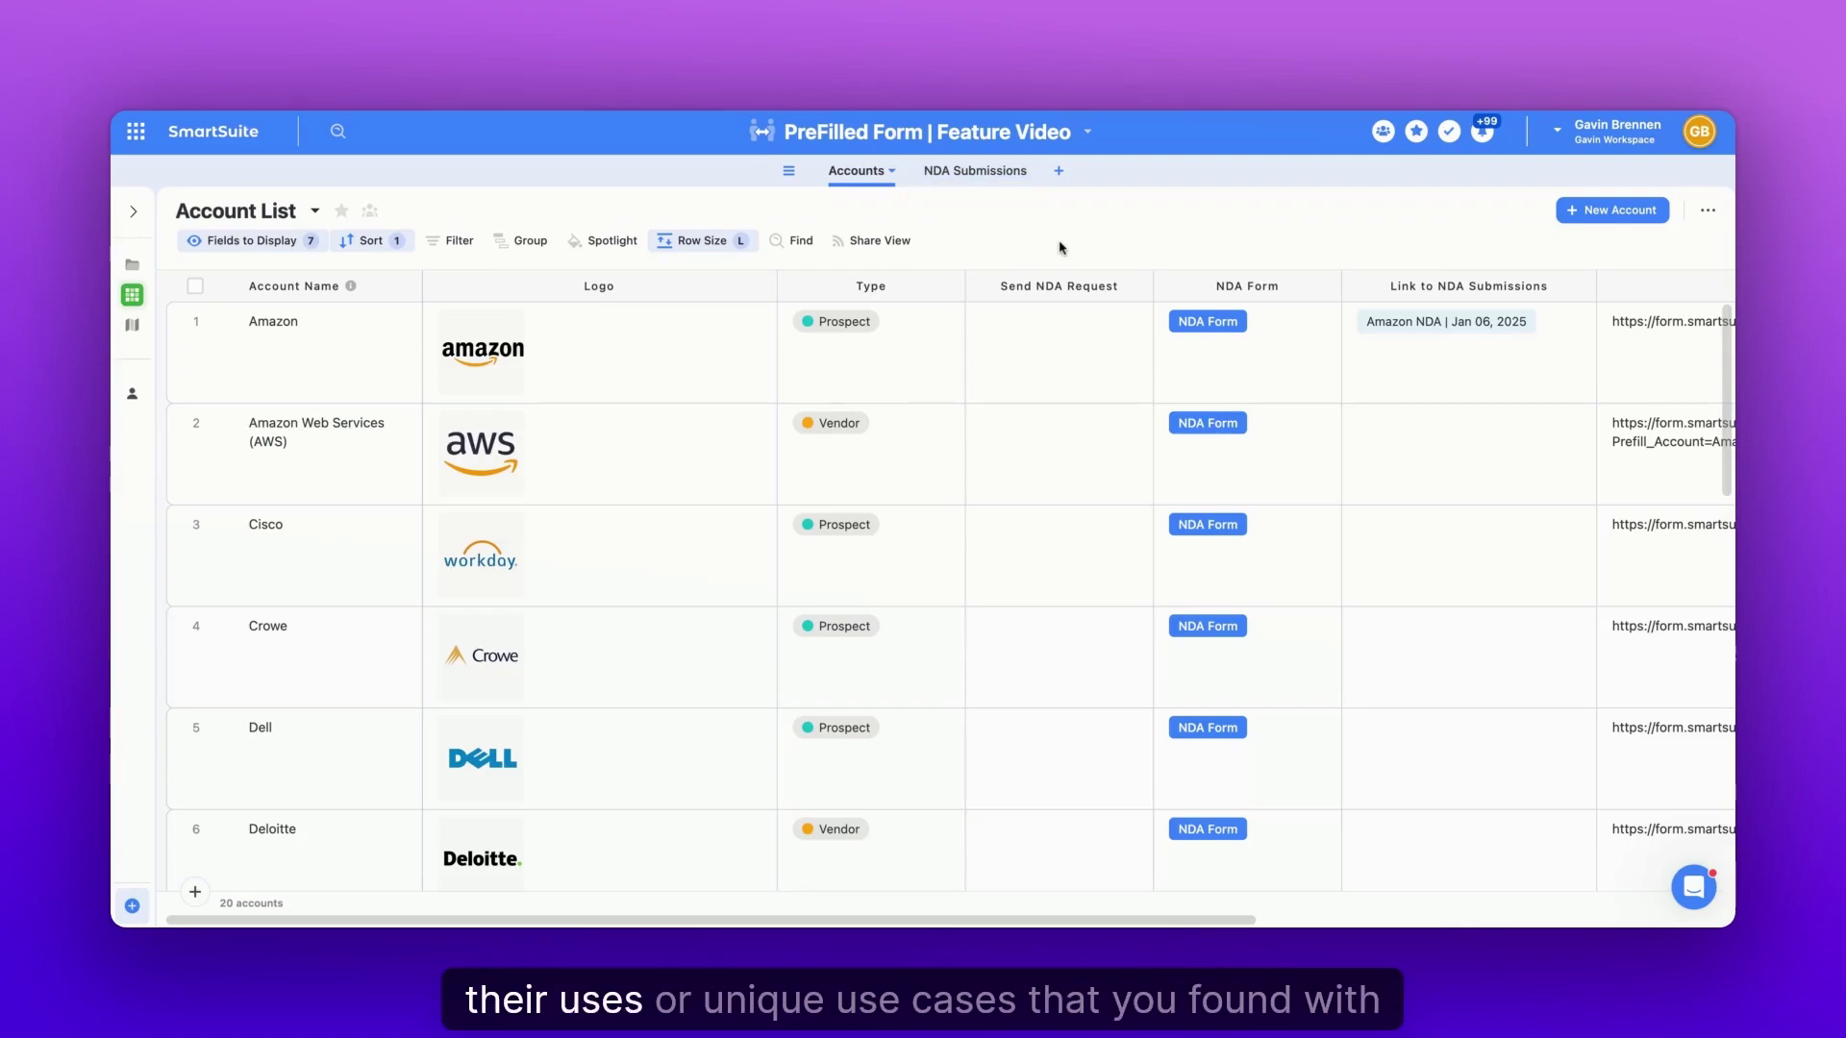